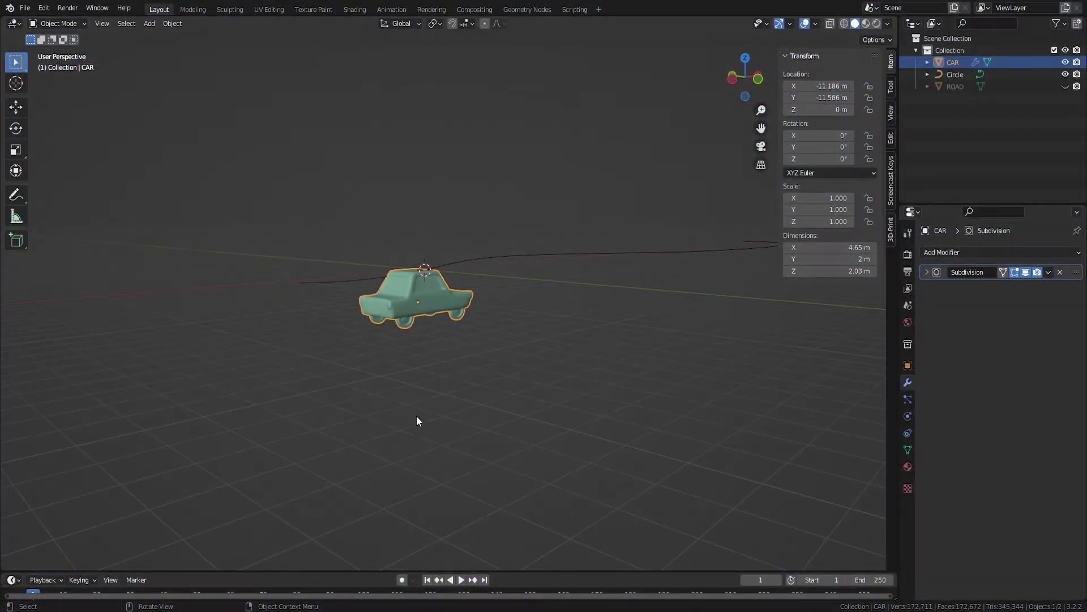
Undo a stray move and select the Circle curve
key("g")
left_click(366, 406)
key("ctrl+z")
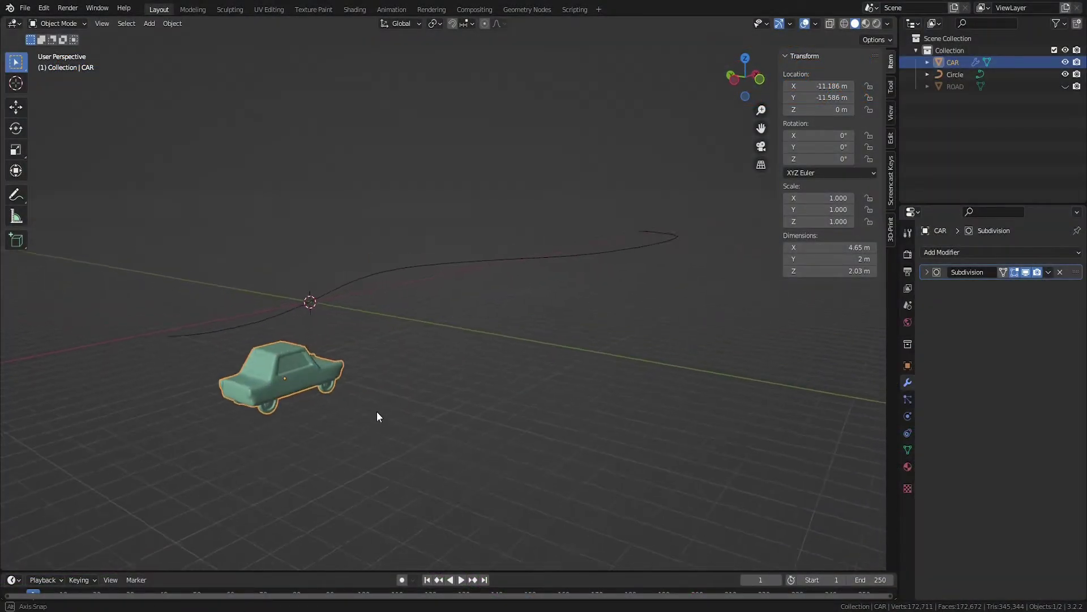
left_click(409, 278)
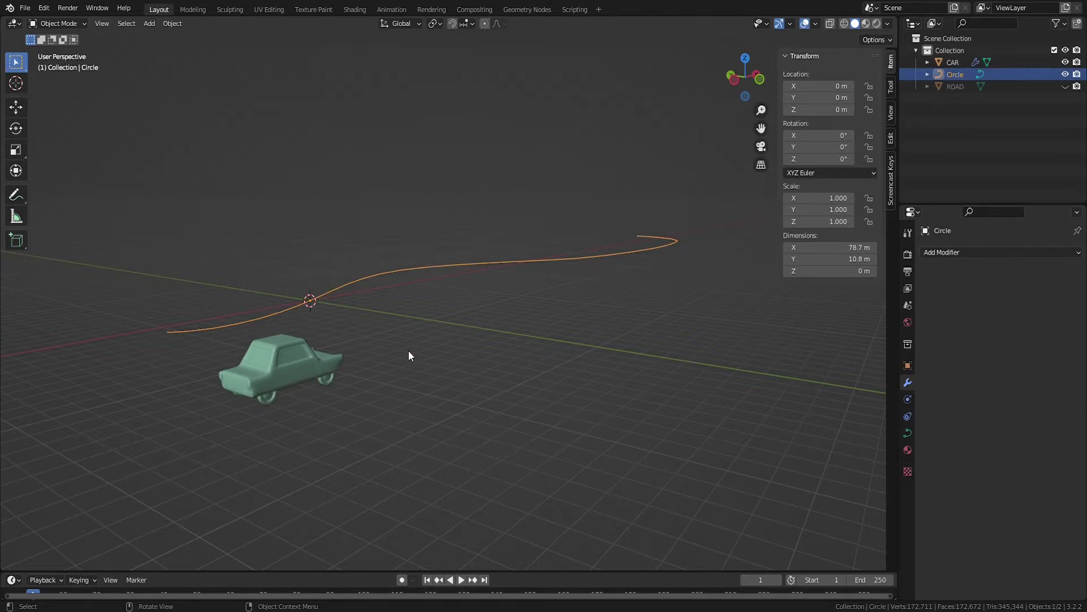
middle_click_drag(408, 350, 546, 311)
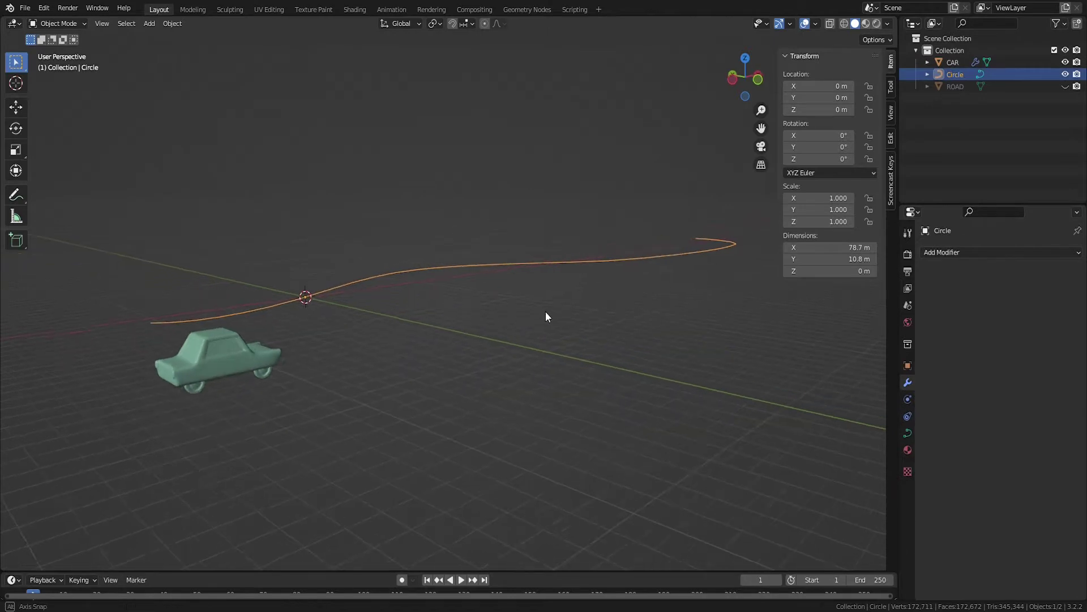
Give the car a Curve modifier bound to Circle and slide it to X -5.6057 m
left_click(241, 350)
left_click(980, 252)
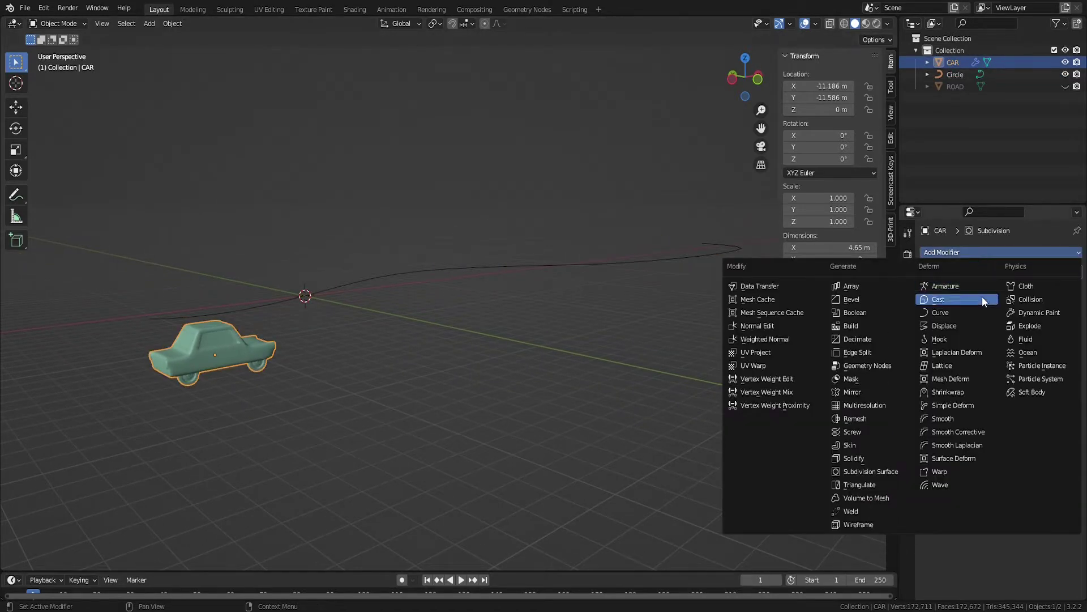
left_click(957, 312)
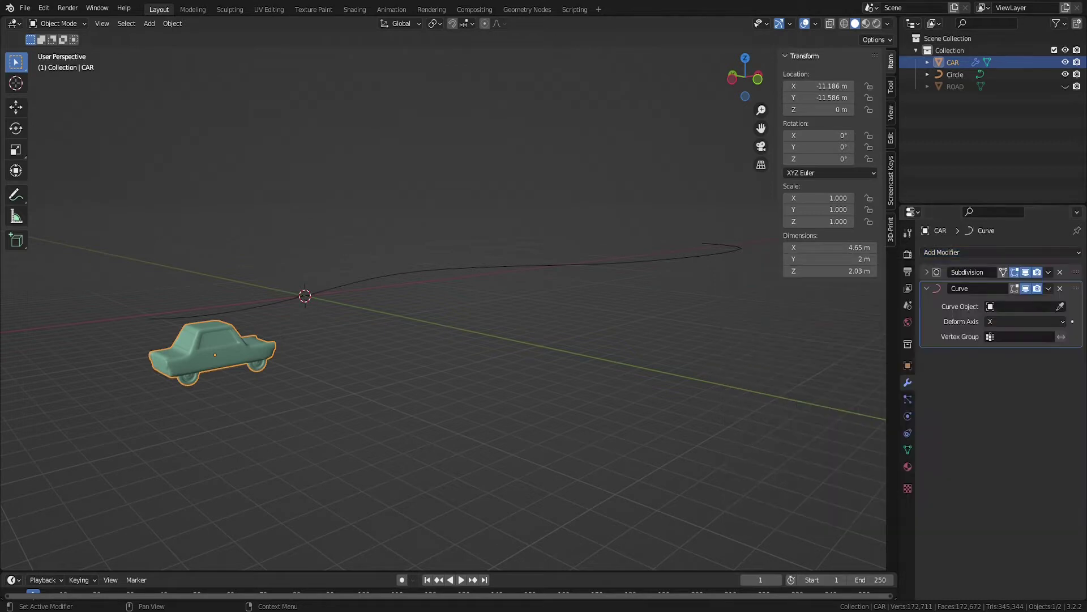
left_click(1060, 307)
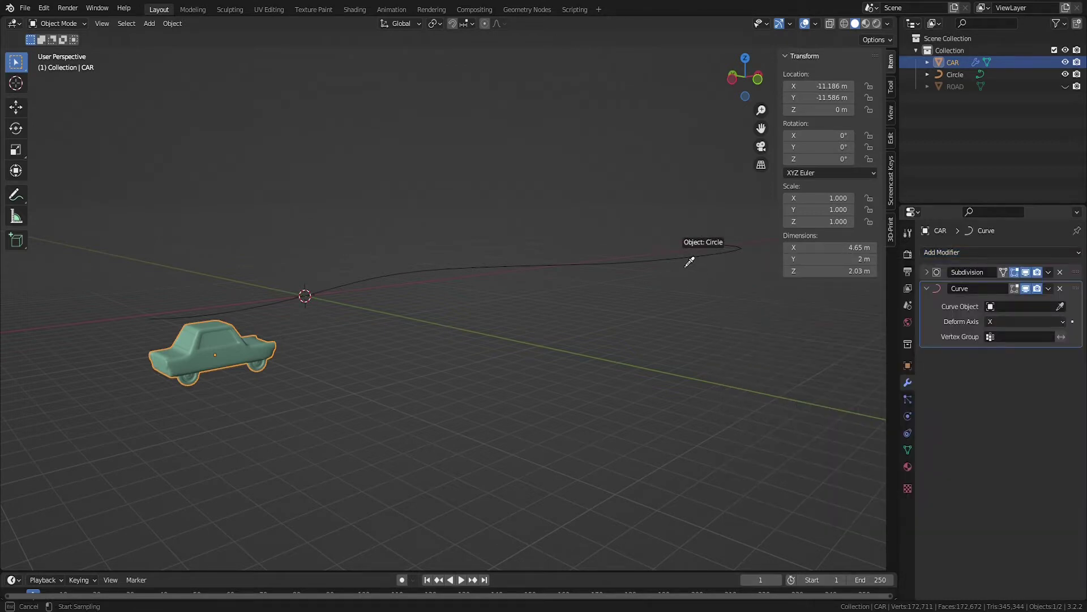
left_click(685, 259)
middle_click_drag(610, 276, 559, 173)
left_click_drag(804, 86, 838, 86)
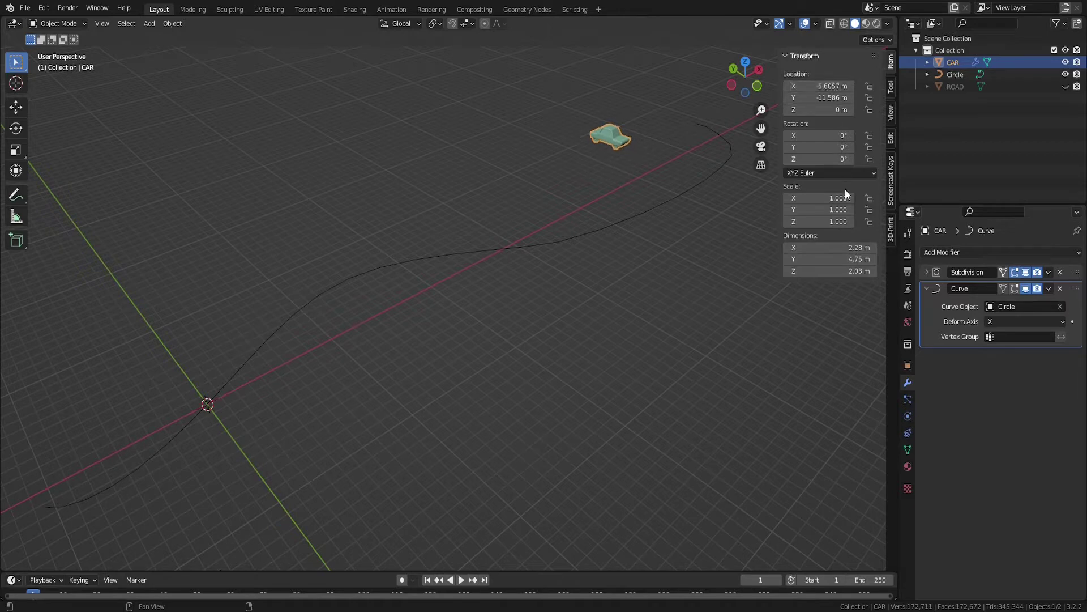
Remove the car's Curve modifier and snap the car onto the Circle curve's origin
left_click(1061, 289)
middle_click_drag(463, 339, 358, 330)
left_click(341, 204, "shift")
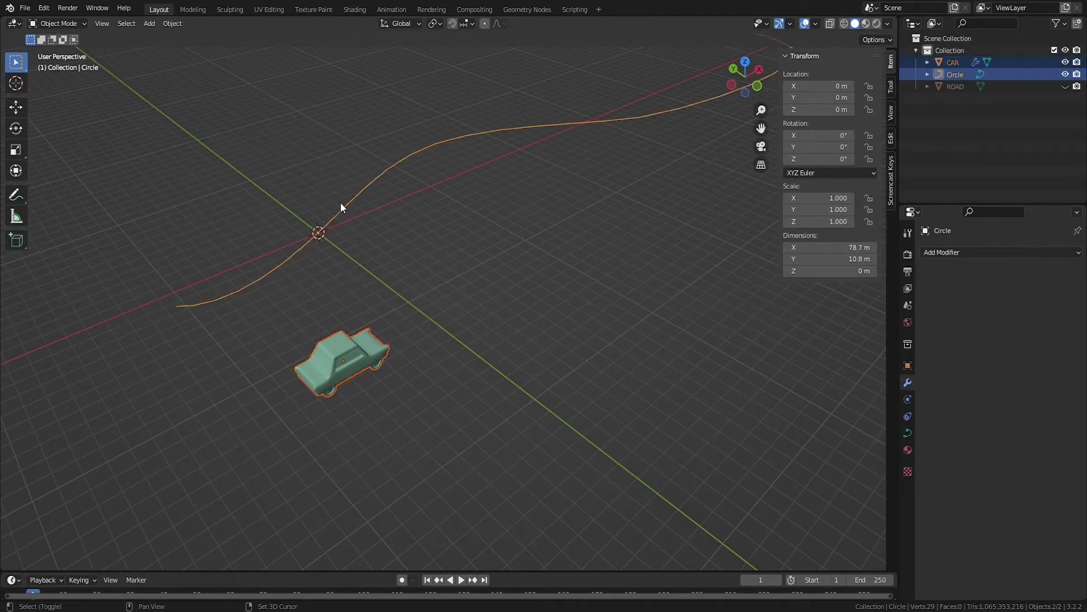
left_click(172, 24)
mouse_move(183, 99)
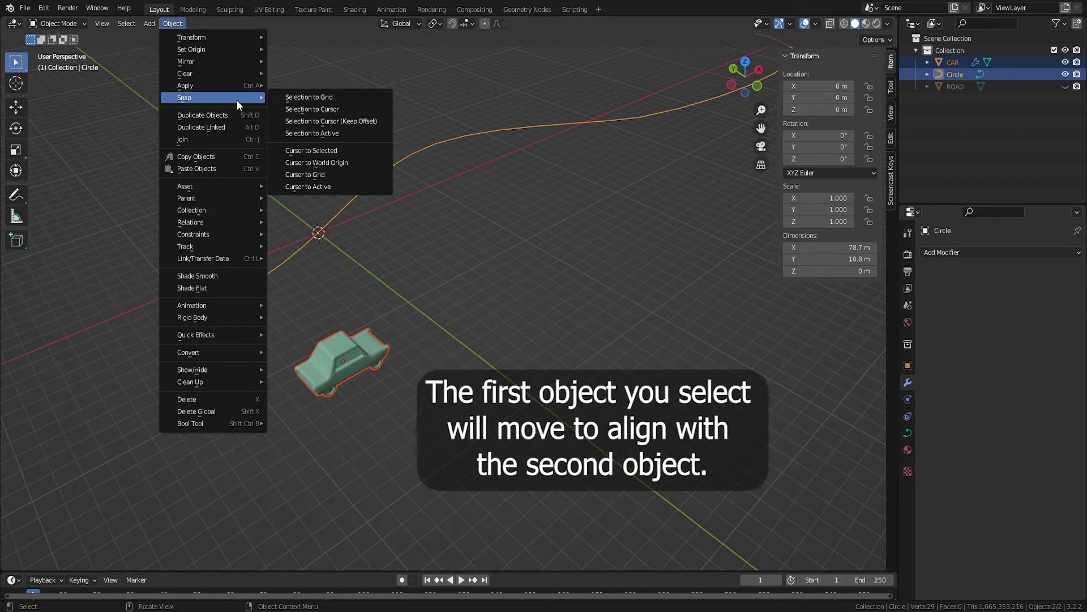
left_click(306, 134)
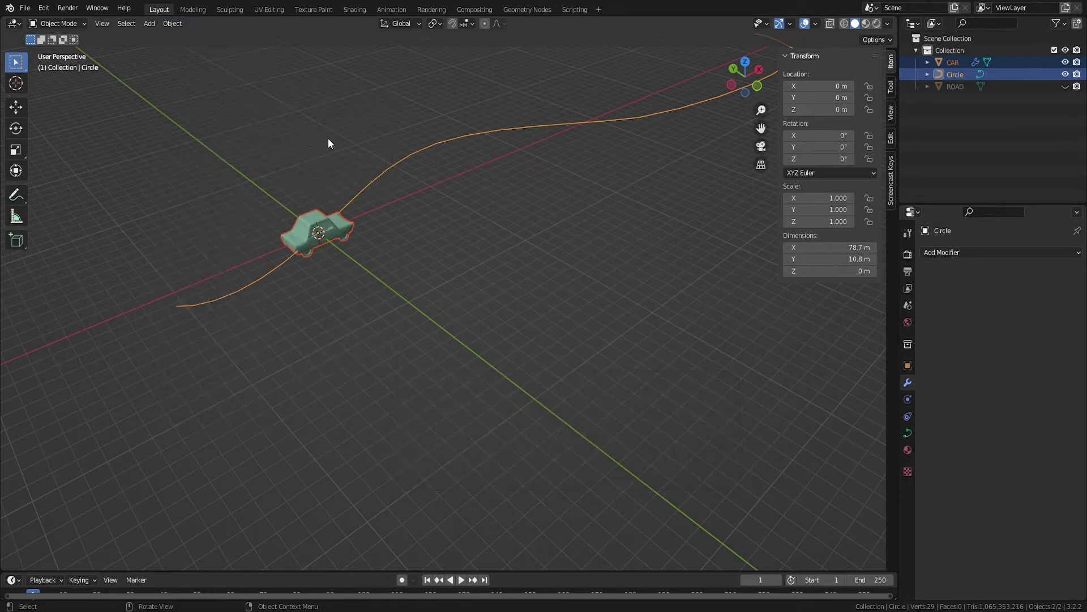
middle_click_drag(525, 127, 270, 277)
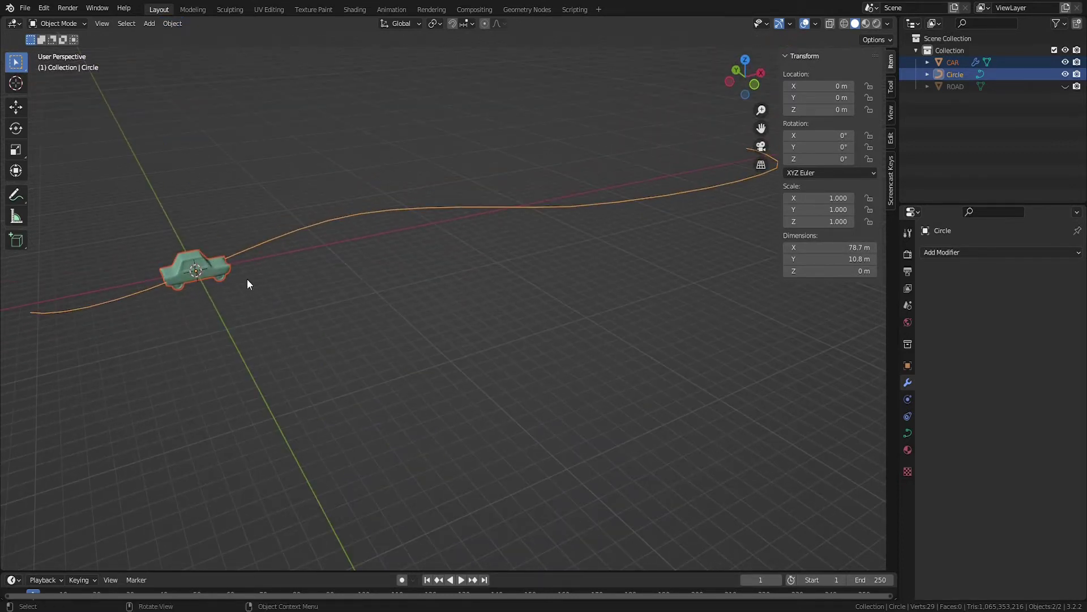
Re-add a Curve modifier on the car targeting Circle, then slide it along X
left_click(216, 271)
left_click(976, 253)
left_click(952, 314)
left_click(1060, 306)
left_click(660, 198)
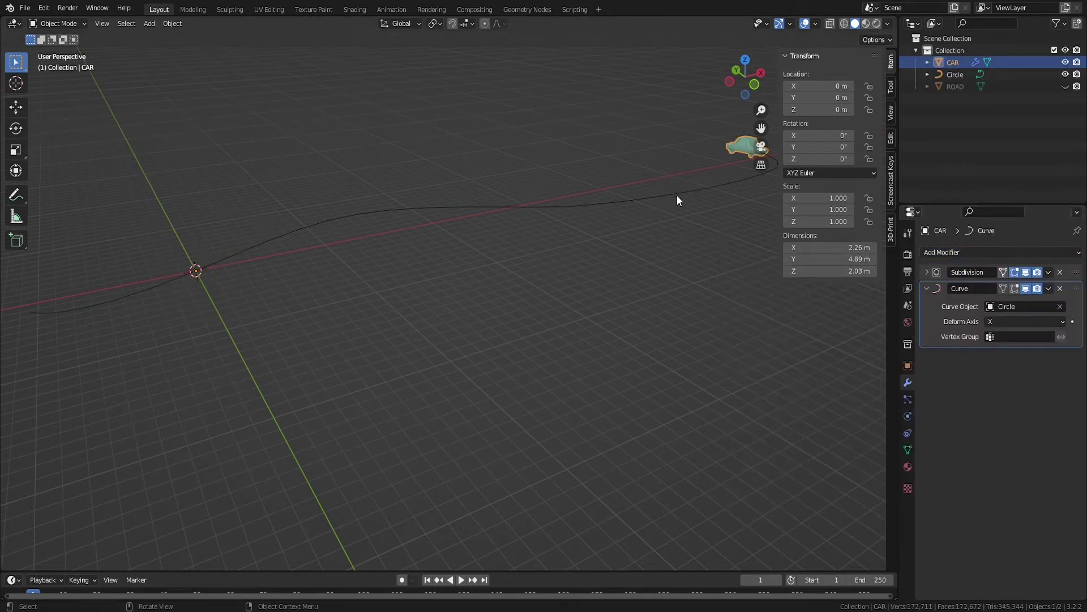
scroll(678, 194, "down", 2)
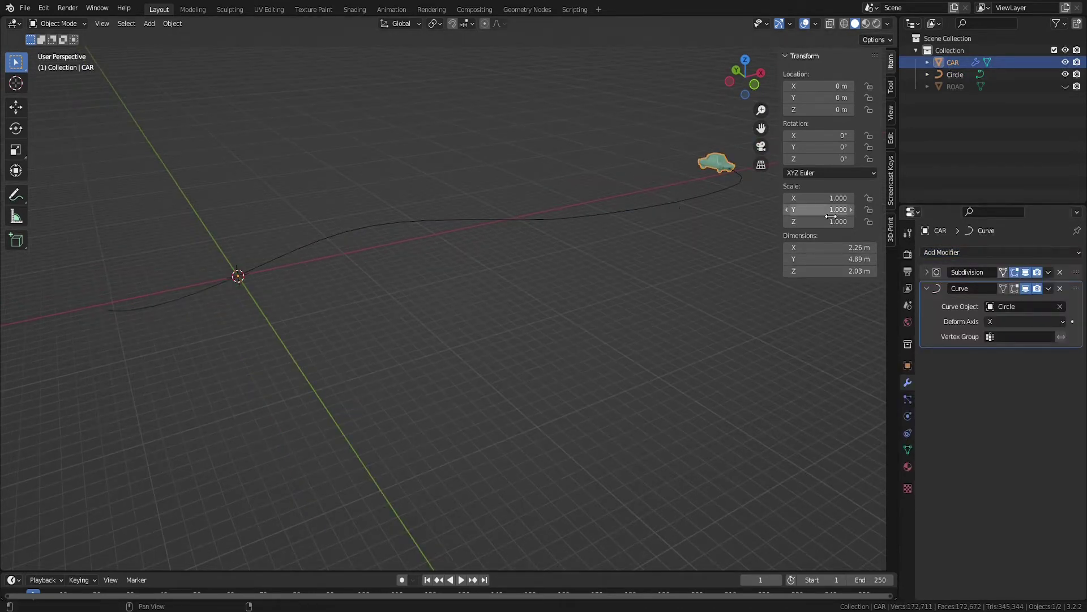
mouse_move(821, 86)
left_mouse_down()
mouse_move(867, 86)
mouse_move(816, 85)
mouse_move(838, 86)
left_mouse_up()
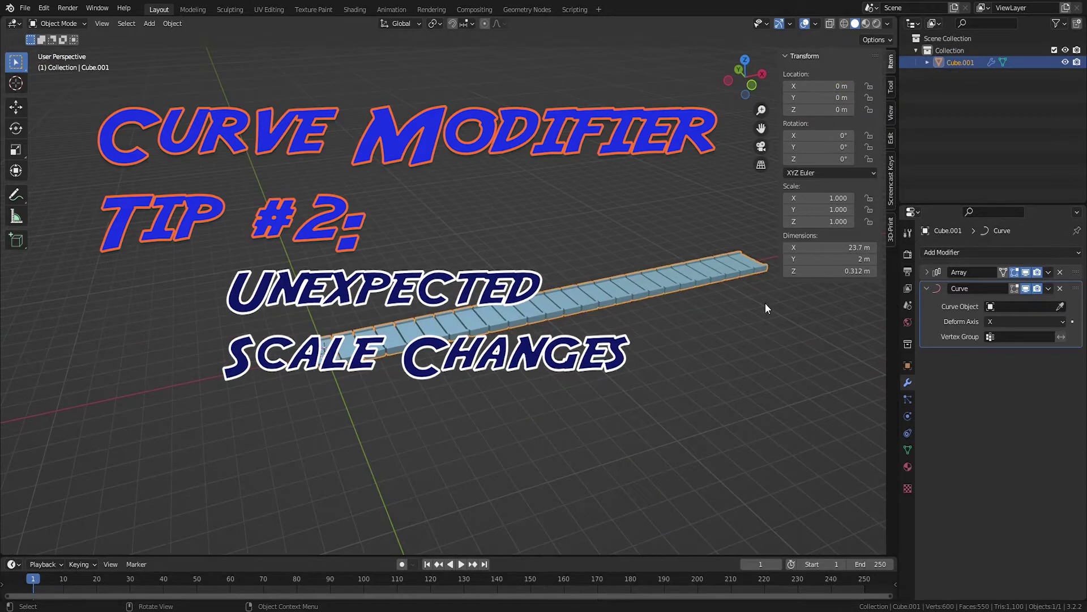
Add a new Bezier curve and scale it up
left_click(928, 271)
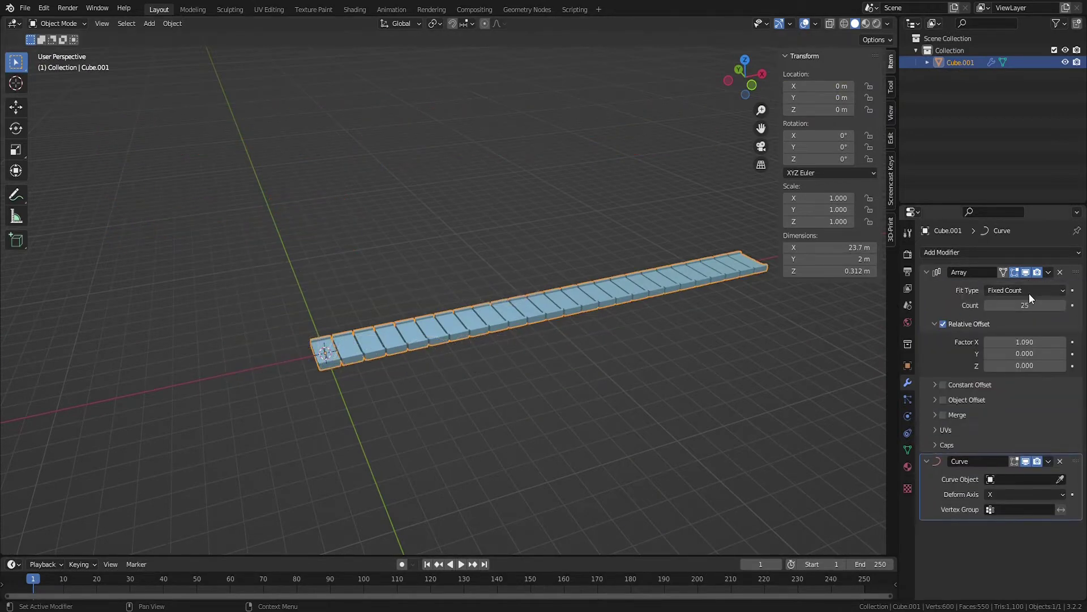
left_click(927, 272)
scroll(471, 278, "up", 2)
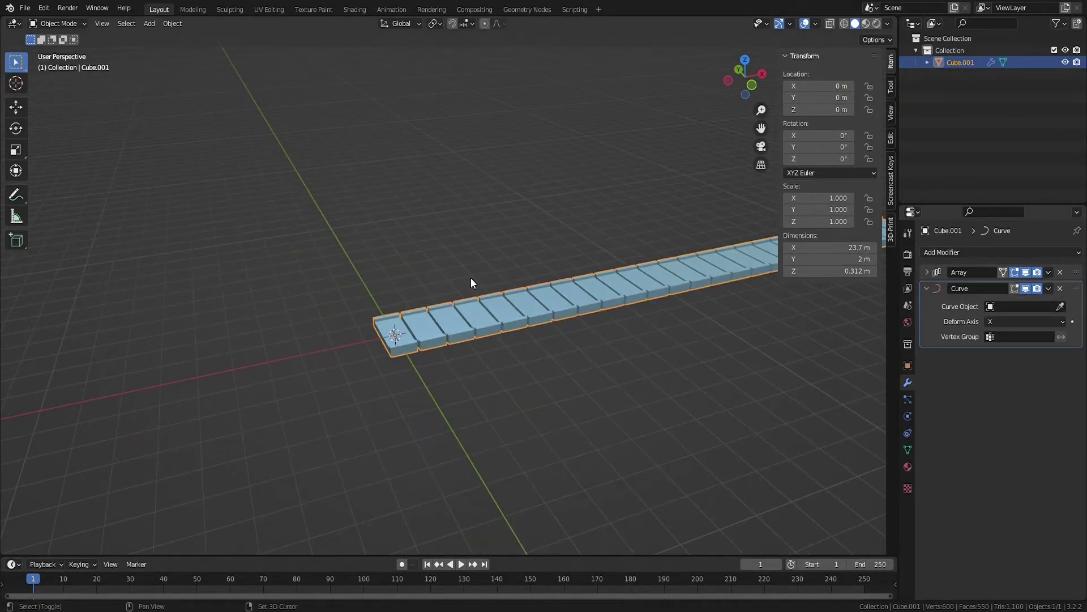
key("shift+a")
mouse_move(471, 277)
left_click(521, 277)
key("s")
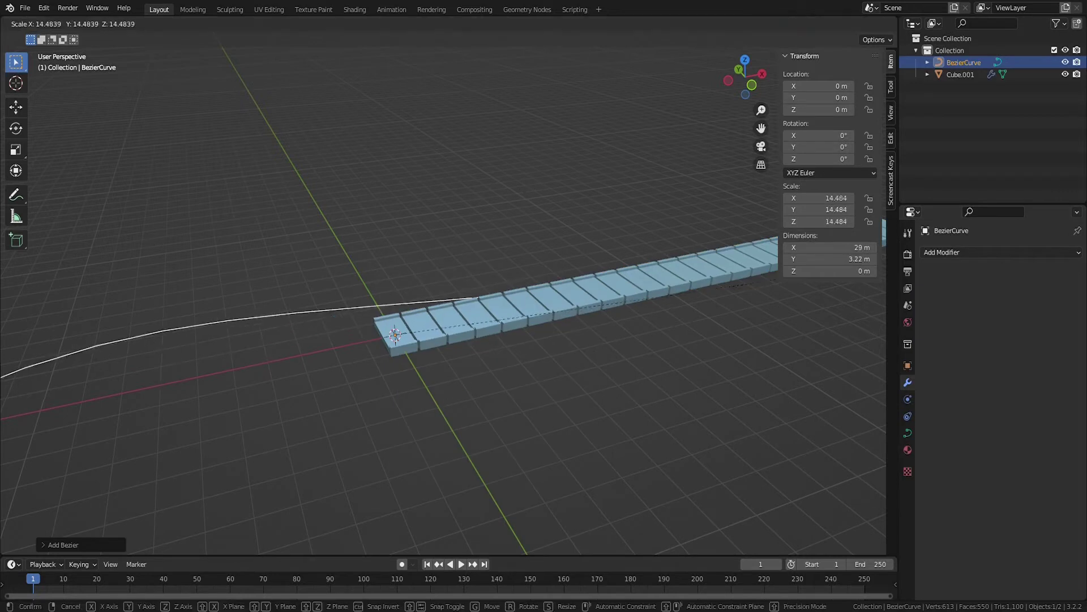
left_click(579, 229)
Rotate the Bezier curve 90° about the X axis
scroll(579, 230, "down", 2)
key("r")
key("x")
key("9")
key("0")
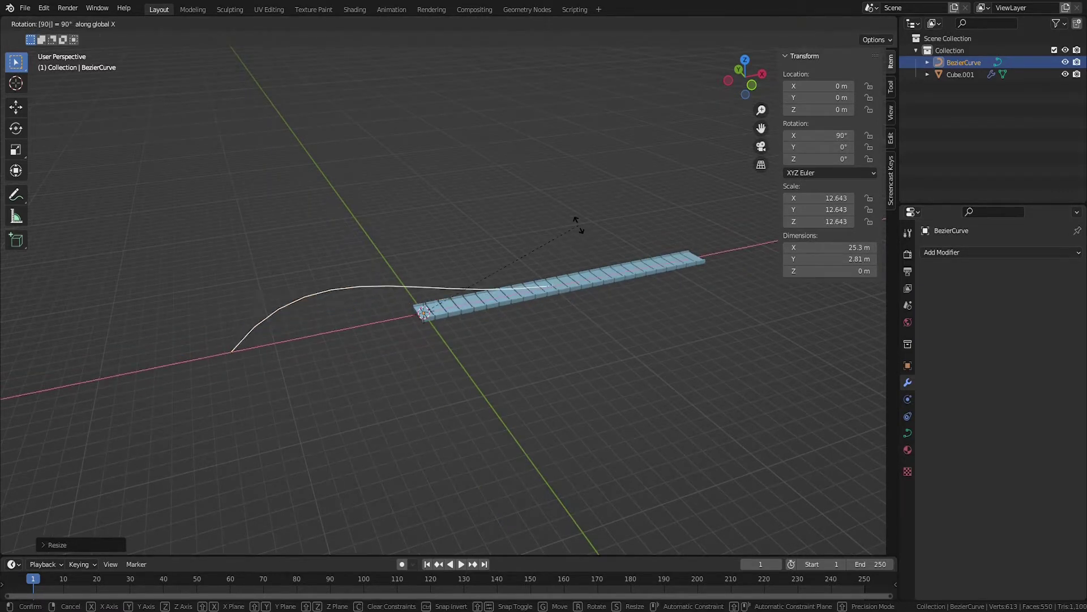
key("Return")
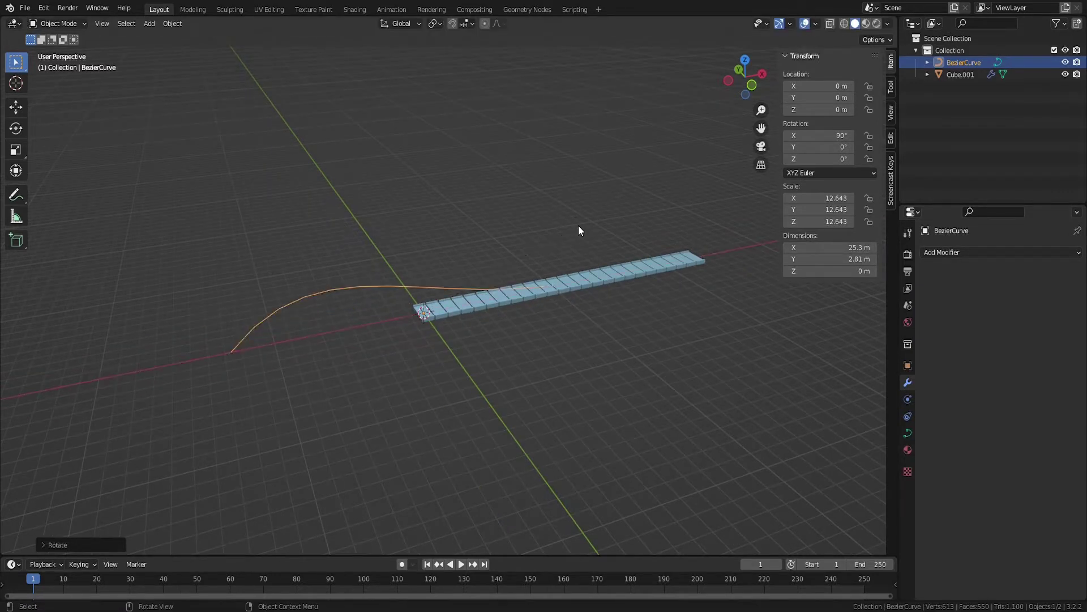
Set BezierCurve as Cube.001's deform curve so the tile strip bends along it
left_click(572, 280)
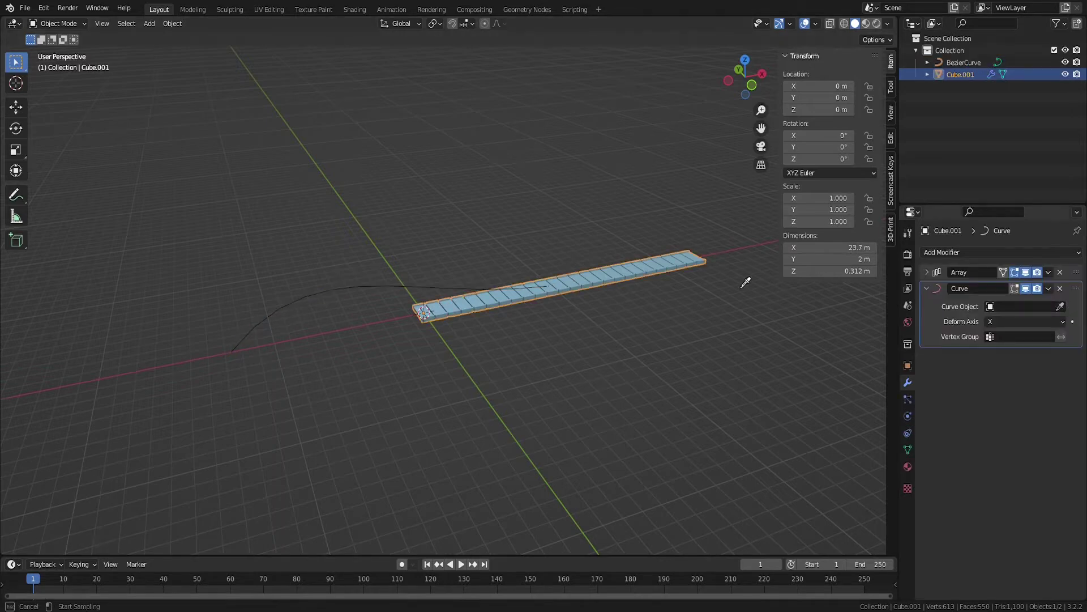
left_click(340, 287)
mouse_move(362, 339)
middle_mouse_down()
mouse_move(347, 342)
mouse_move(388, 345)
mouse_move(376, 347)
middle_mouse_up()
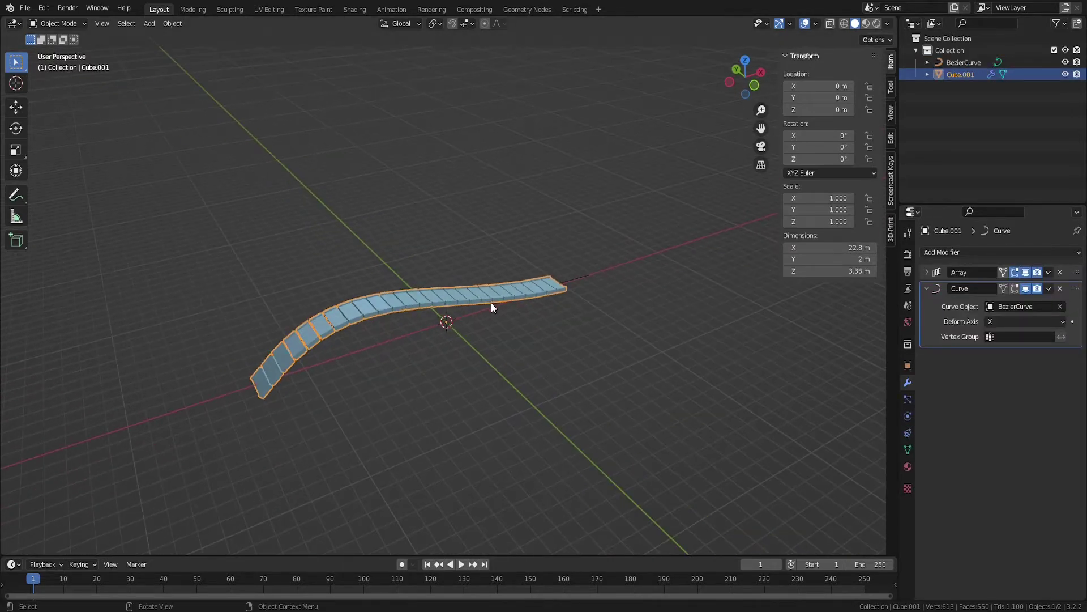
left_click(585, 279)
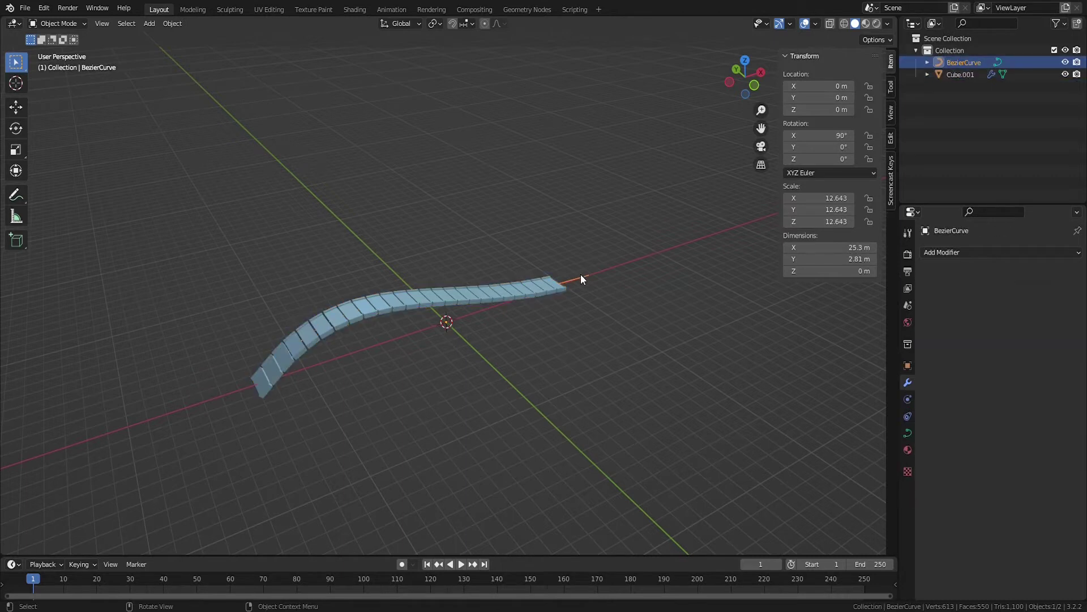
Apply the BezierCurve's scale and set its points' Mean Radius to 1.000
key("ctrl+a")
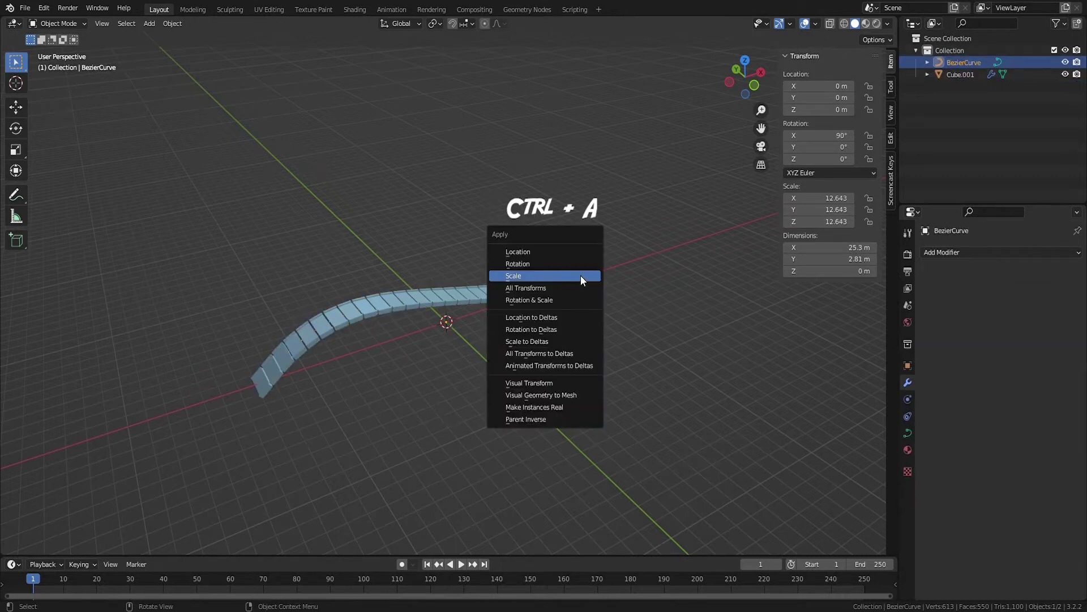
left_click(581, 280)
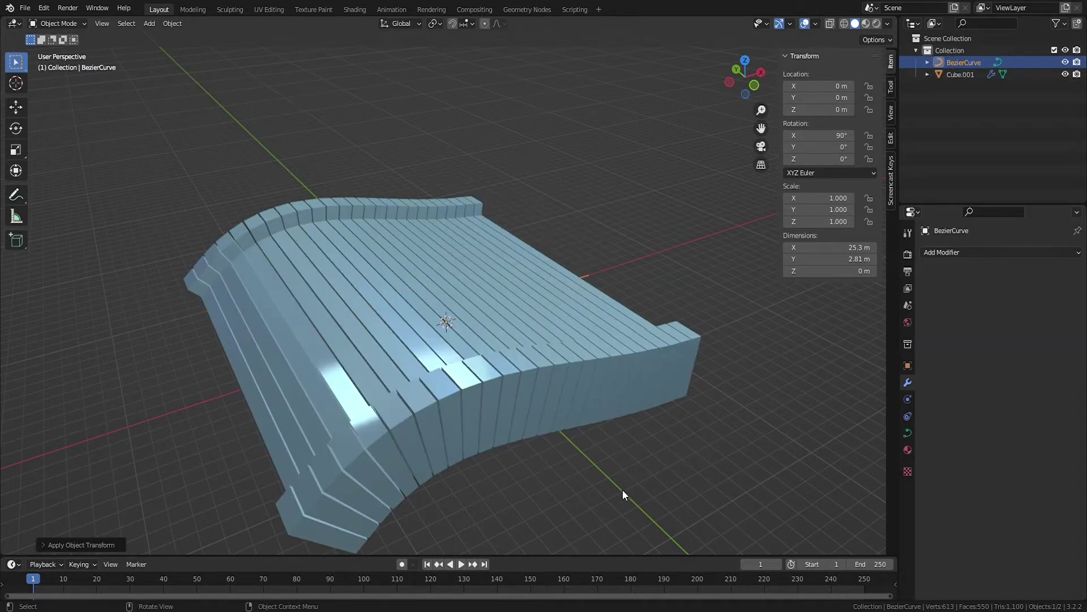
middle_click_drag(547, 397, 659, 294)
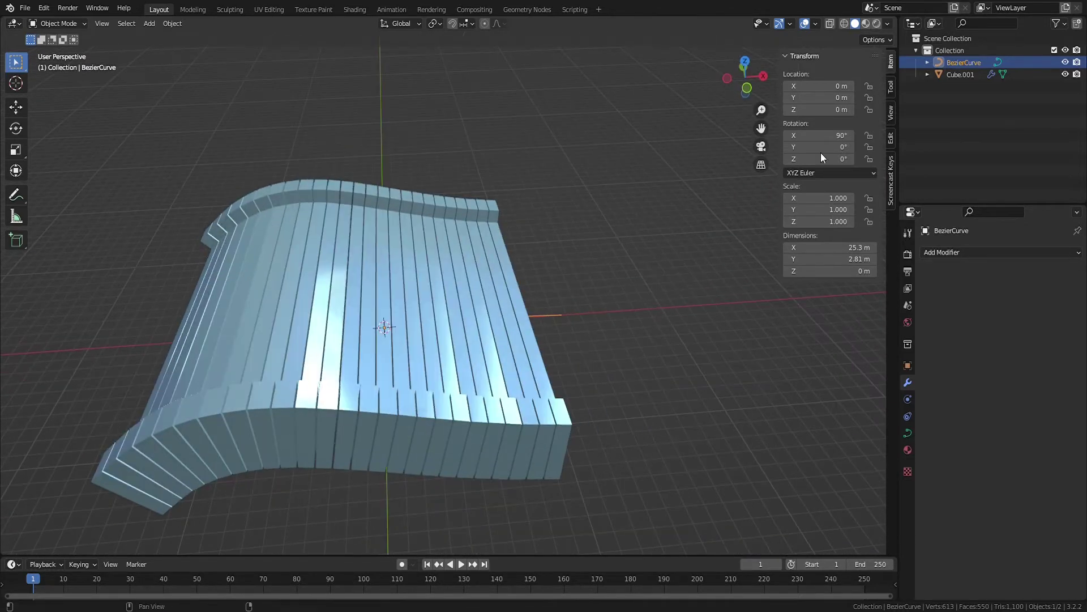
key("Tab")
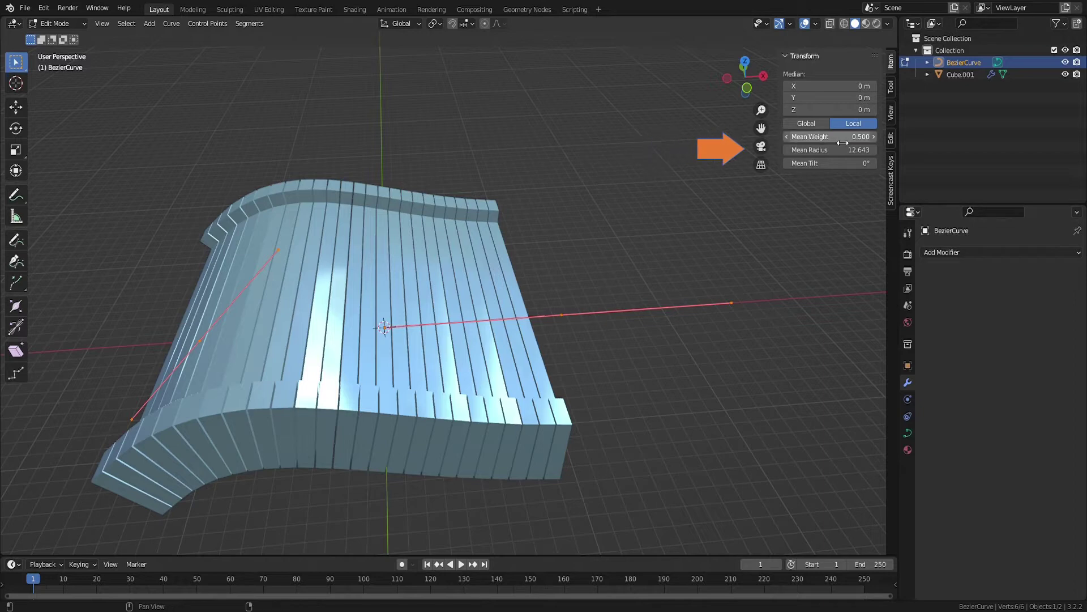
left_click(869, 150)
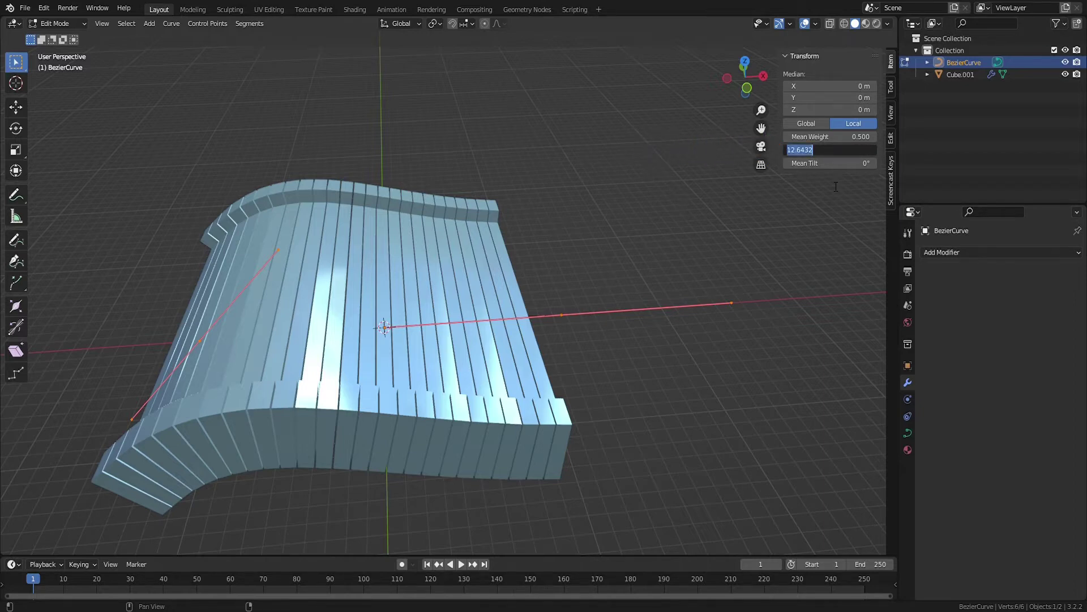
key("Return")
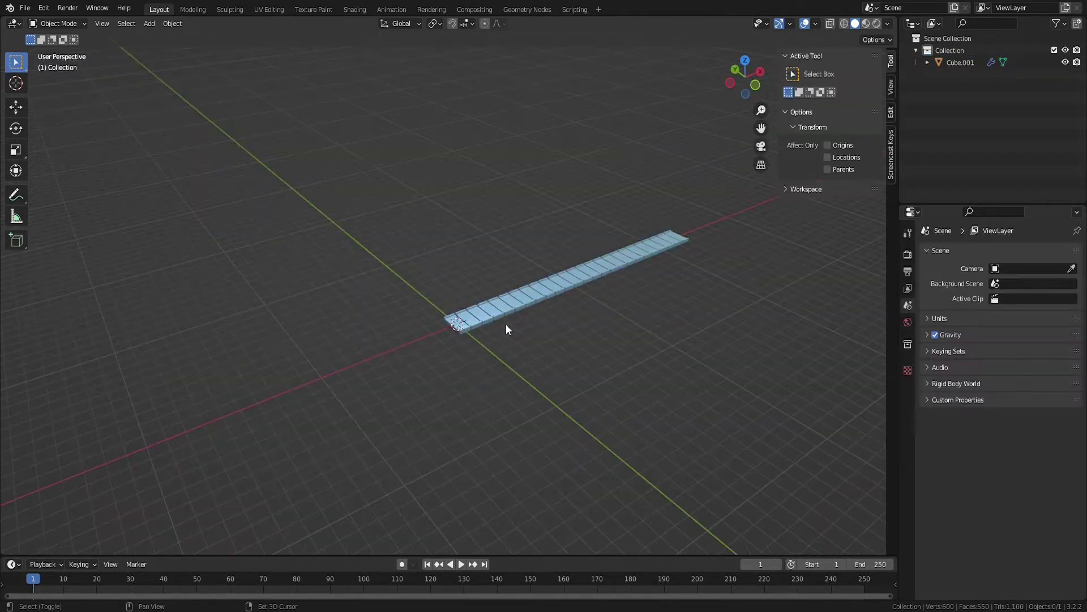
key("shift+a")
Add a new Bezier curve and scale its points up to about 25.1 m long
left_click(505, 324)
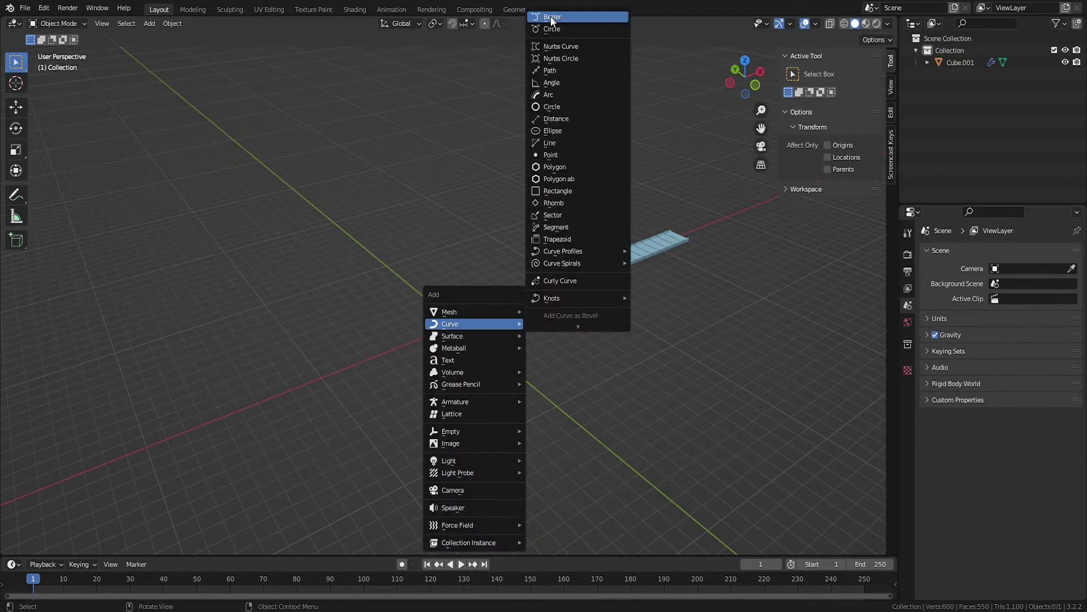
left_click(552, 17)
key("Tab")
key("s")
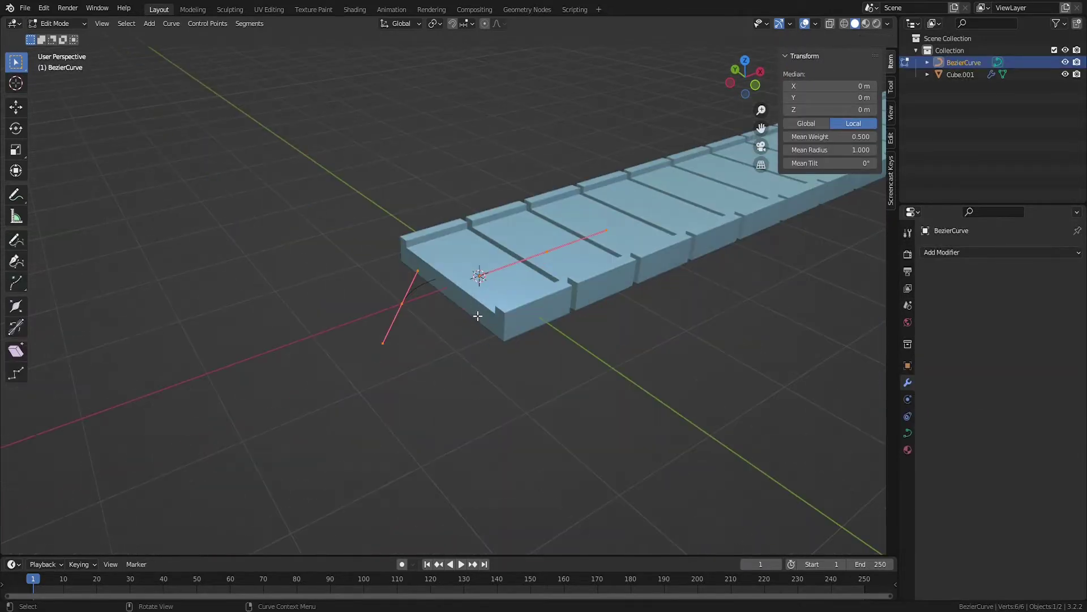
left_click(580, 54)
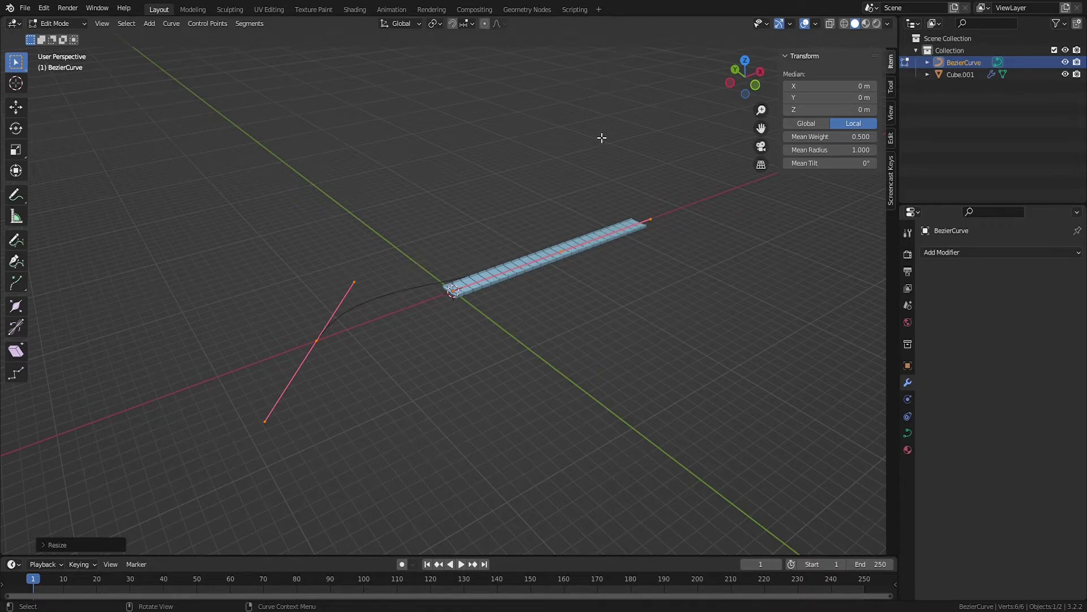
key("r")
key("Escape")
key("Tab")
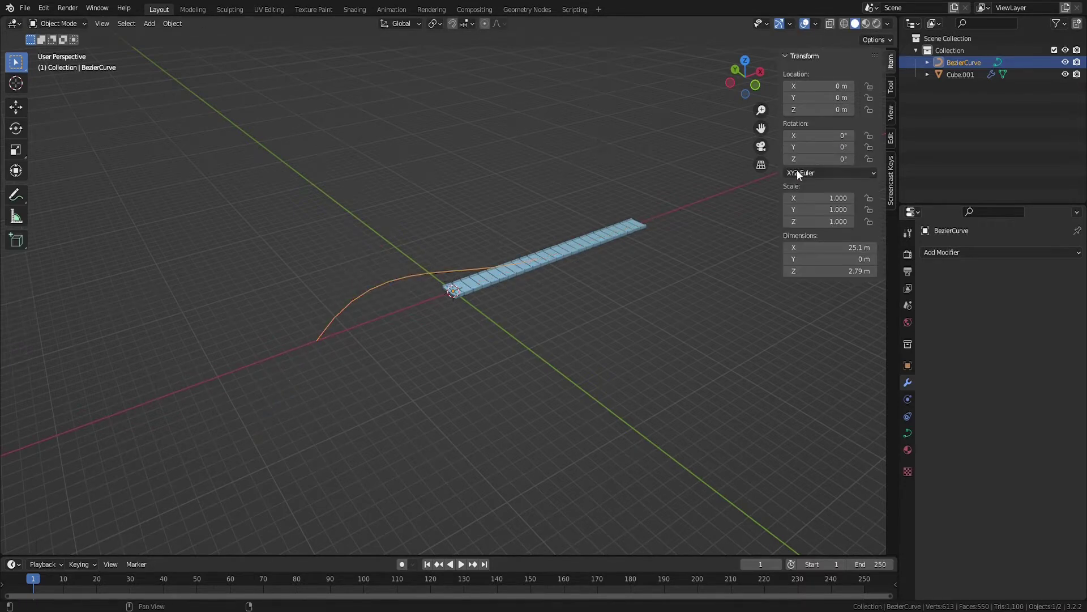
Set the new BezierCurve as the arrayed track cube's deform curve
left_click(640, 224)
left_click(1060, 306)
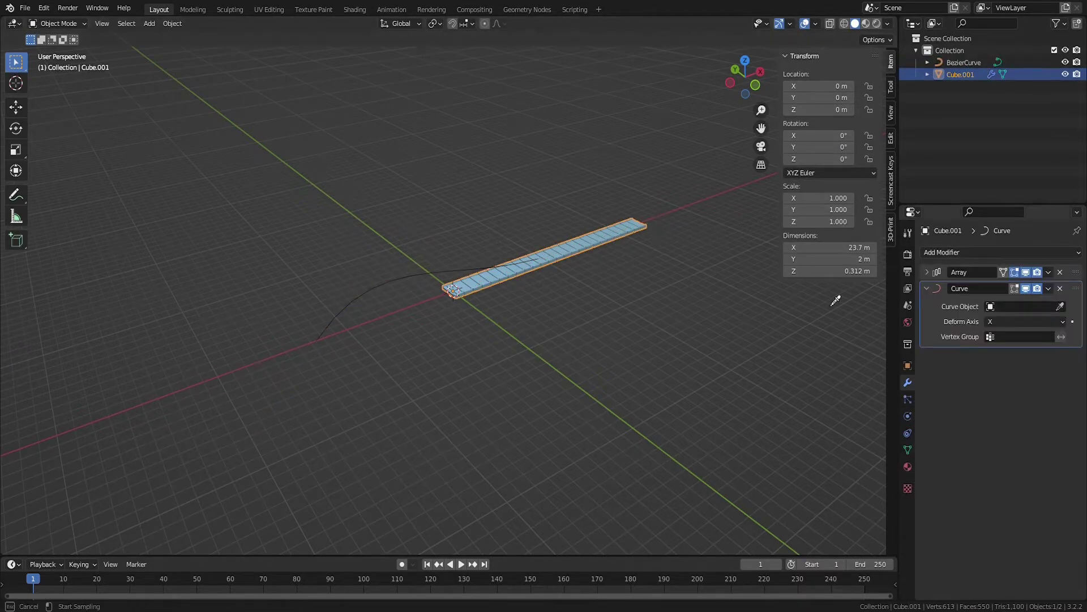
left_click(396, 277)
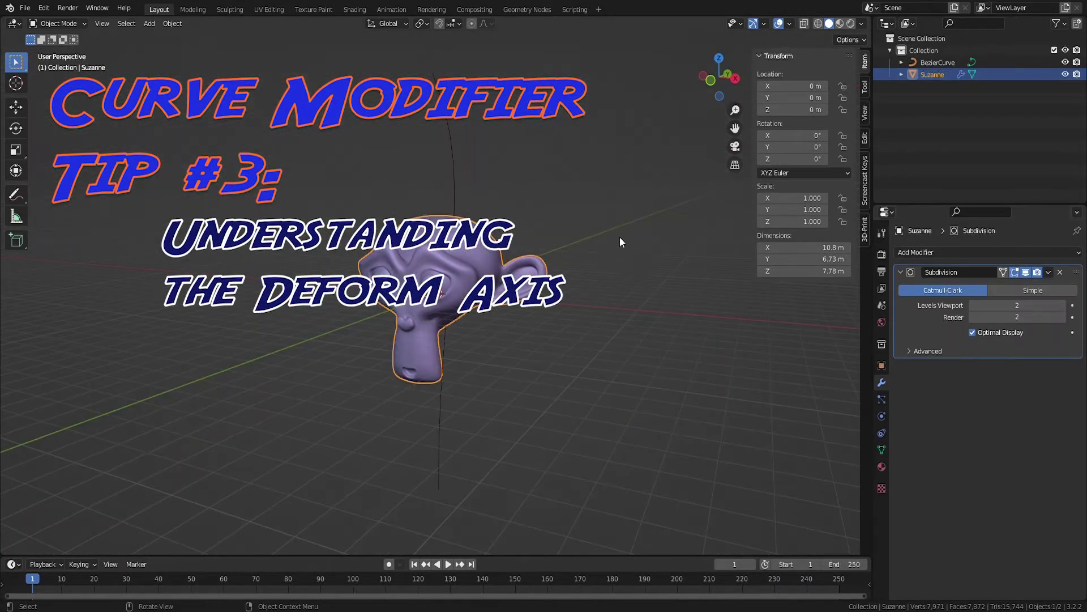
Select Suzanne and add a Curve modifier below her Subdivision
left_click(618, 276)
middle_click_drag(617, 276, 533, 277)
left_click(473, 141)
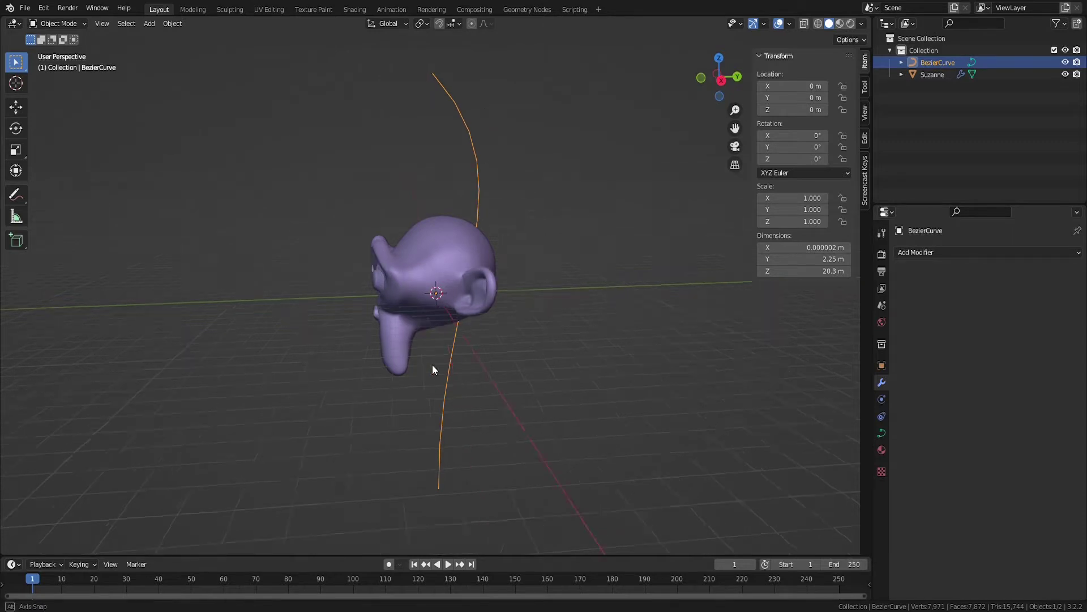
middle_click_drag(420, 371, 469, 267)
left_click(469, 267)
left_click(992, 252)
left_click(973, 310)
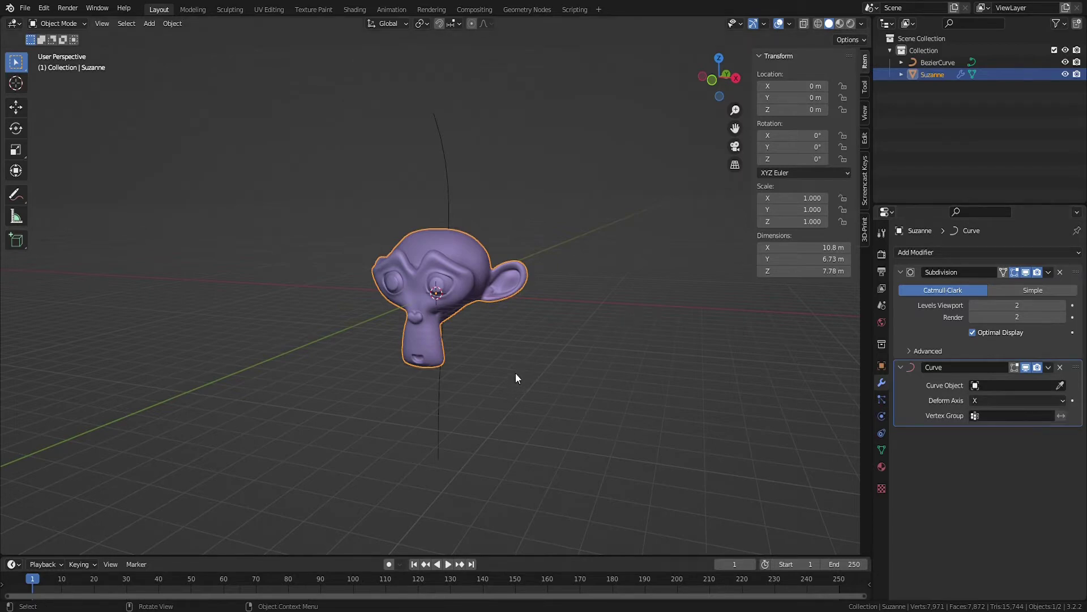
Inspect Suzanne from top and right views, then set BezierCurve as her curve object
middle_click_drag(516, 372, 537, 375)
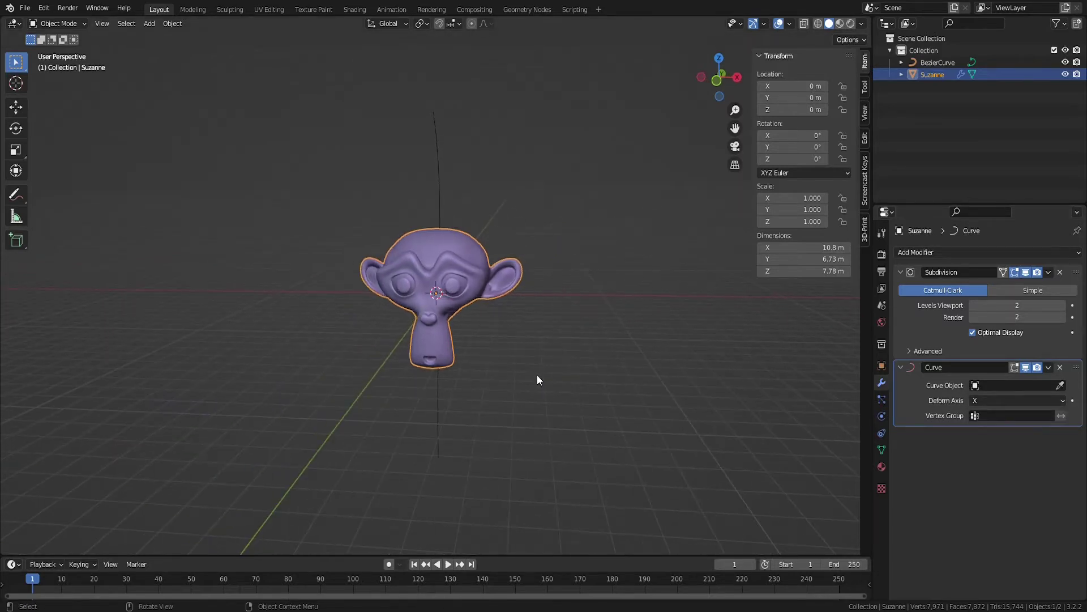
key("KP_7")
scroll(538, 379, "up", 3)
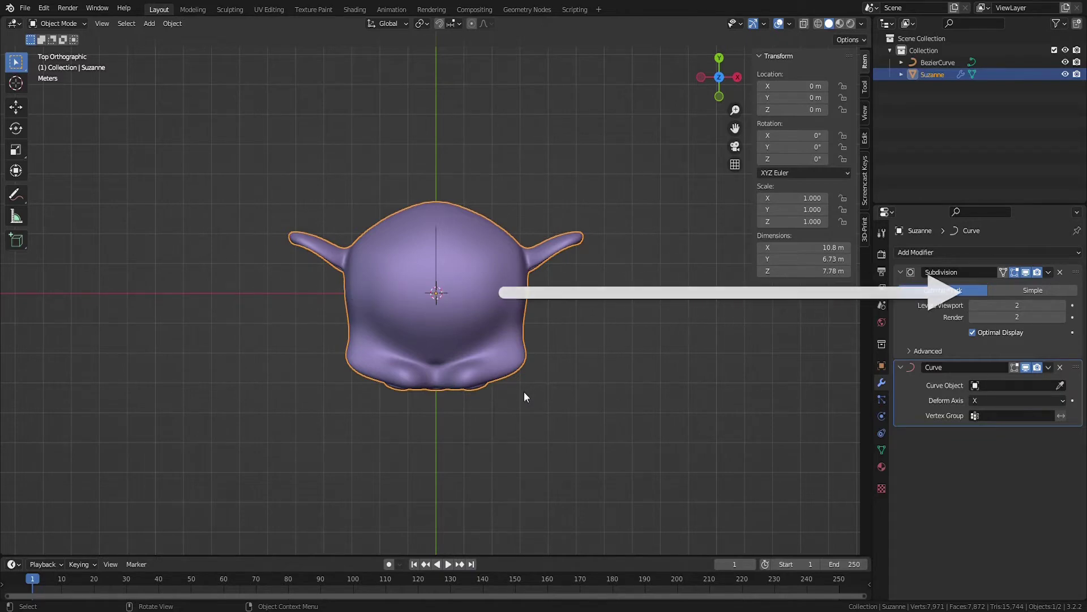
middle_click_drag(600, 409, 513, 357)
key("KP_3")
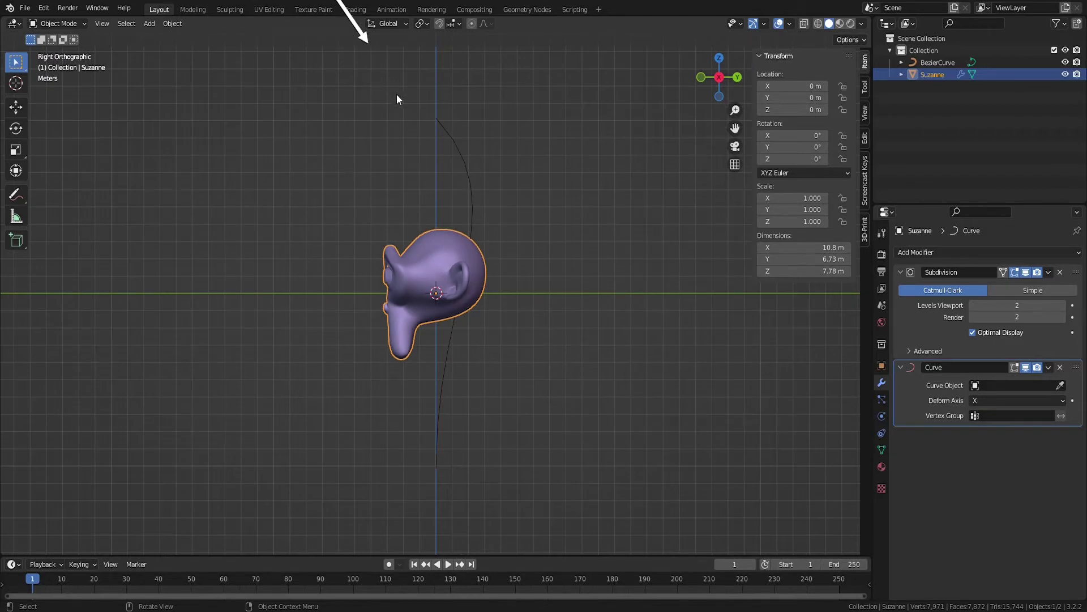
middle_click_drag(415, 298, 488, 315)
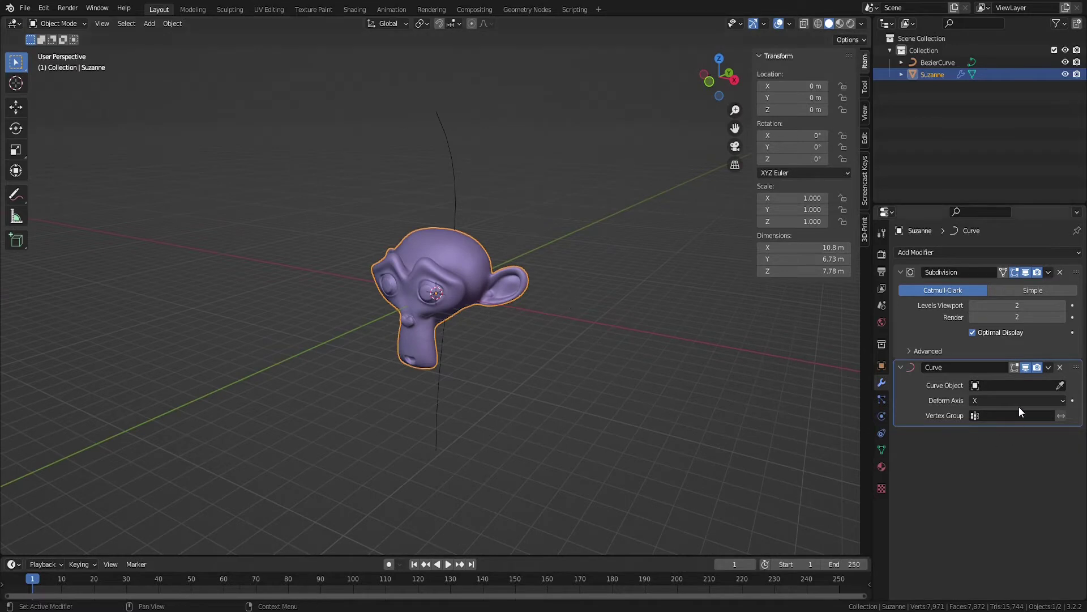
left_click(1060, 386)
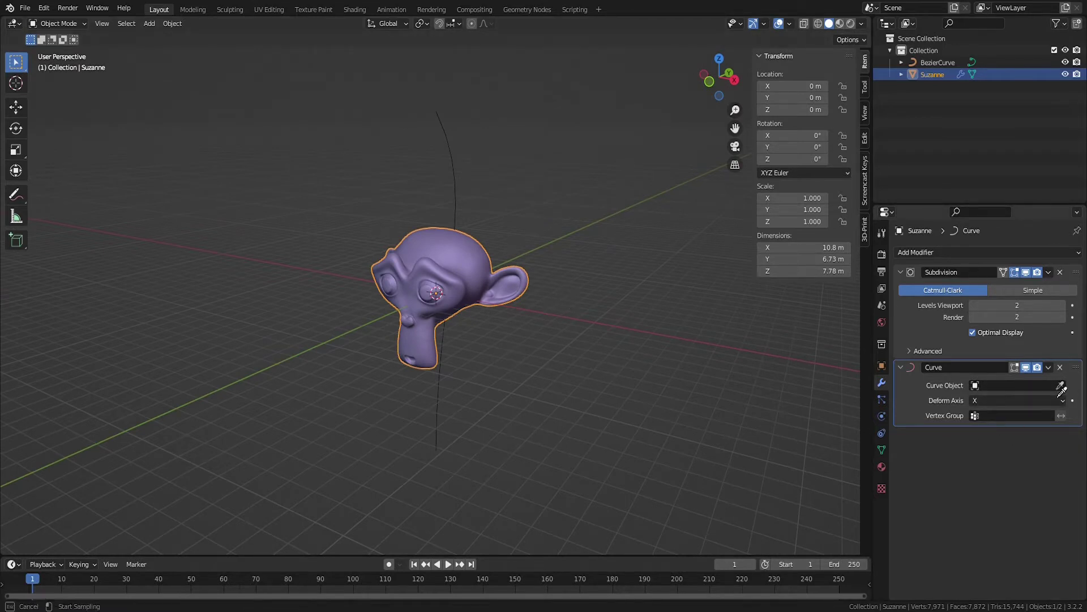
left_click(452, 152)
Slide Suzanne along the curve to 8.25 m and back, then reset X location to 0
middle_click_drag(600, 224, 537, 222)
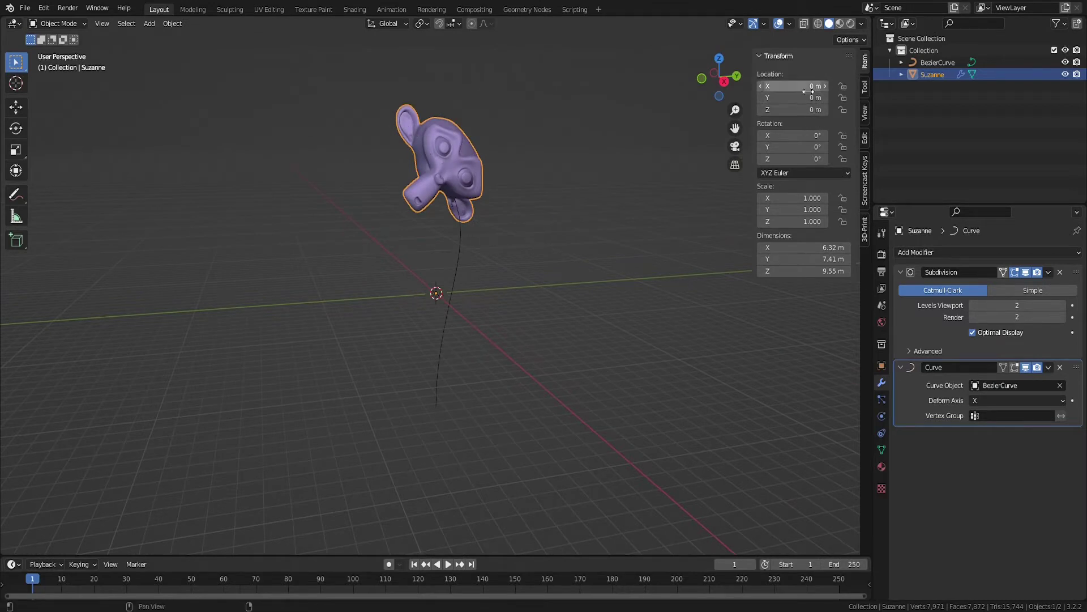
left_click_drag(786, 88, 935, 88)
middle_click_drag(566, 253, 512, 249)
left_click_drag(792, 86, 701, 86)
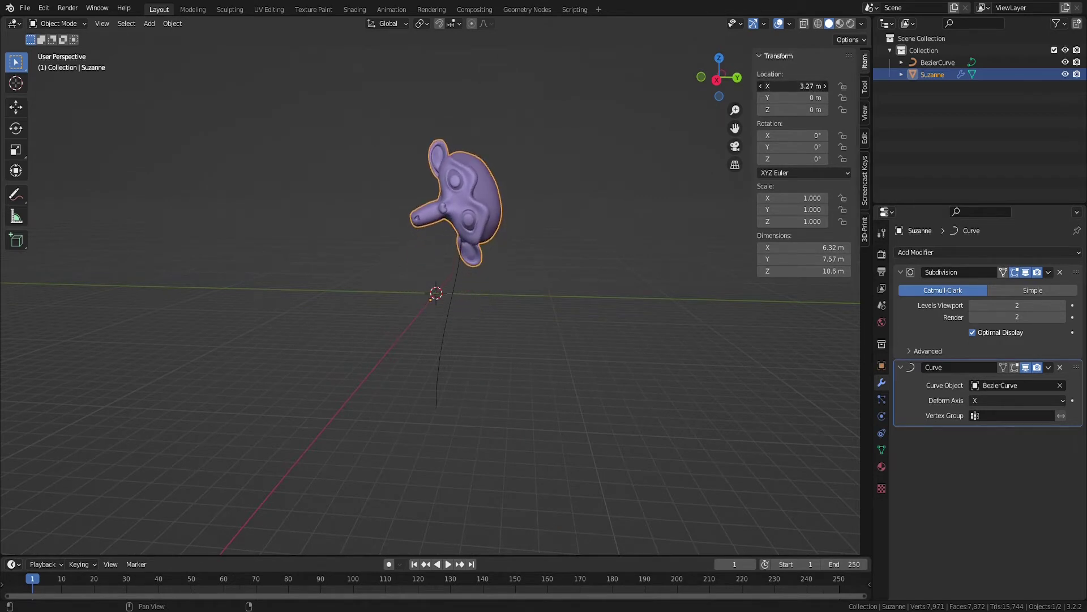
left_click(820, 87)
type("0")
key("Return")
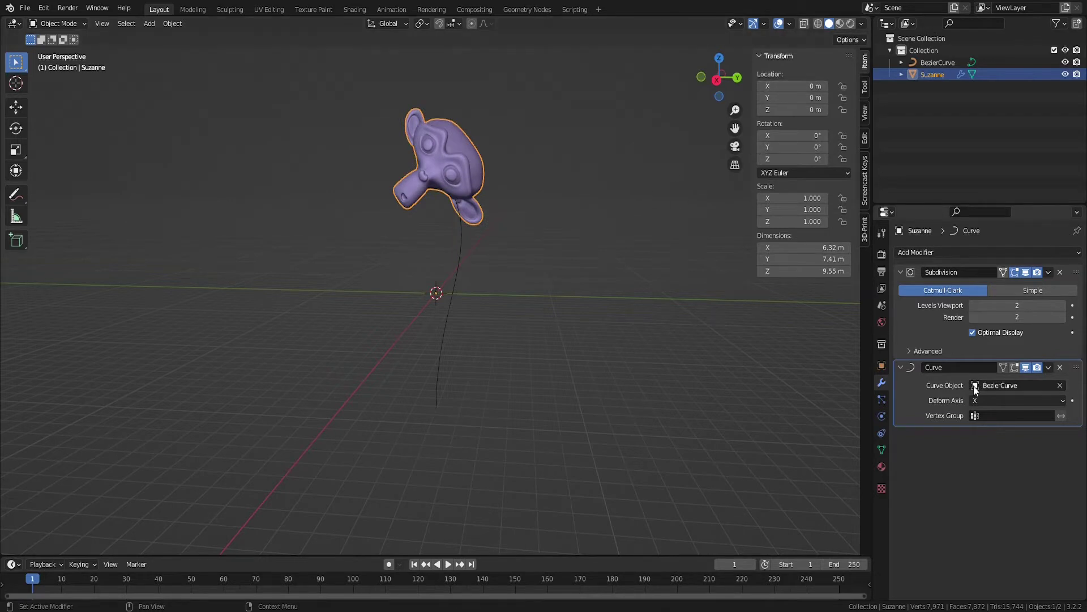
Slide Suzanne along the curve again through X 2.2 m and 8.25 m, ending at 6.58 m
middle_click_drag(736, 312, 731, 310)
left_click_drag(793, 86, 943, 86)
middle_click_drag(546, 256, 512, 249)
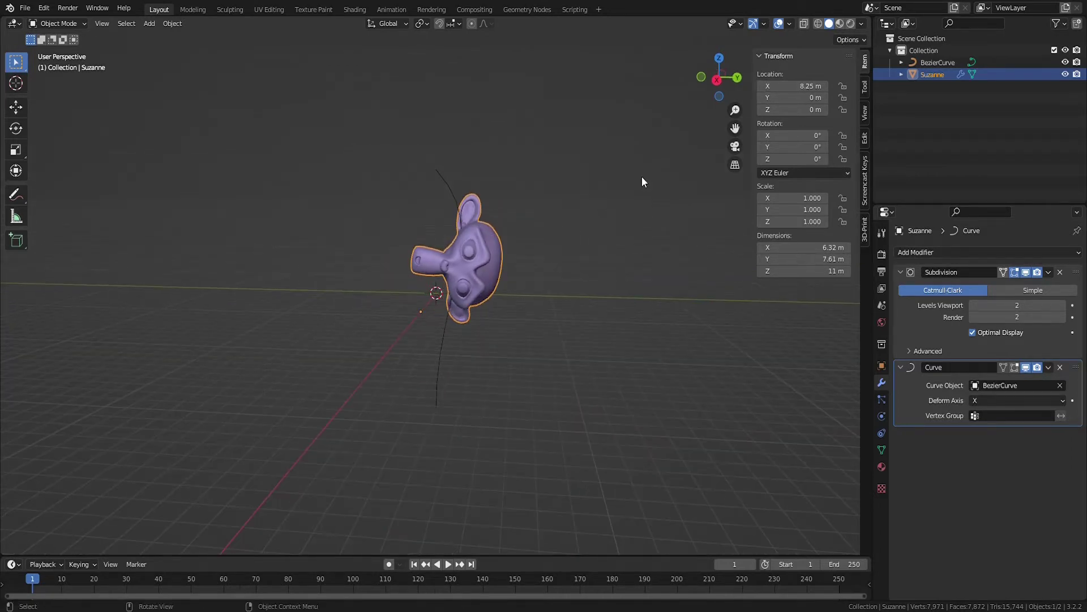
mouse_move(793, 86)
left_mouse_down()
mouse_move(725, 86)
mouse_move(793, 86)
left_mouse_up()
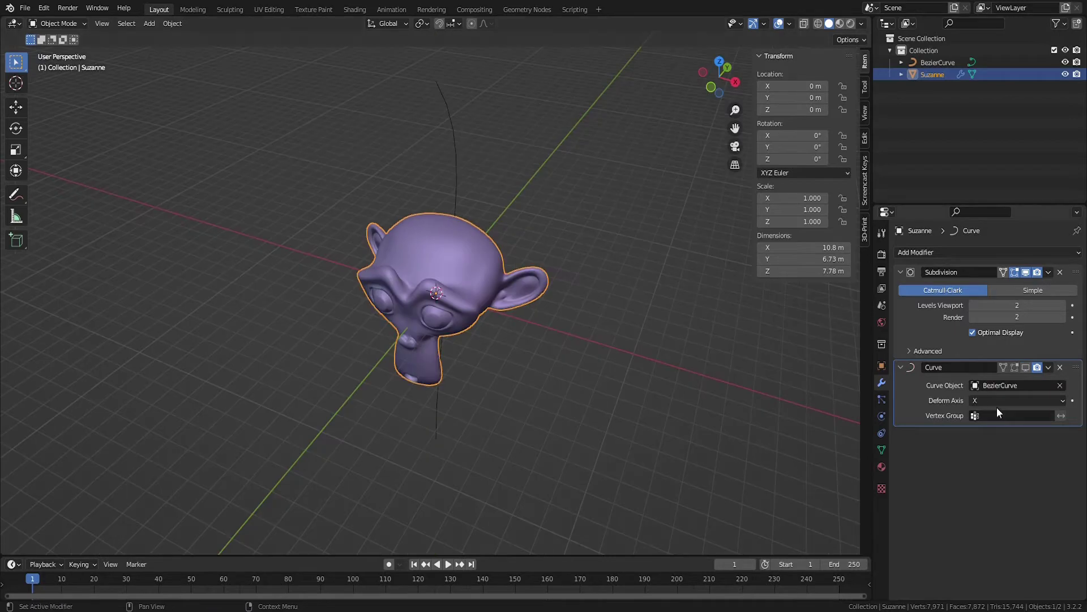
Try the Y and -Y deform axes, sliding Suzanne along Y and resetting it to 0
left_click(997, 403)
left_click(997, 427)
left_click(1026, 367)
middle_click_drag(546, 268, 628, 345)
left_click(990, 399)
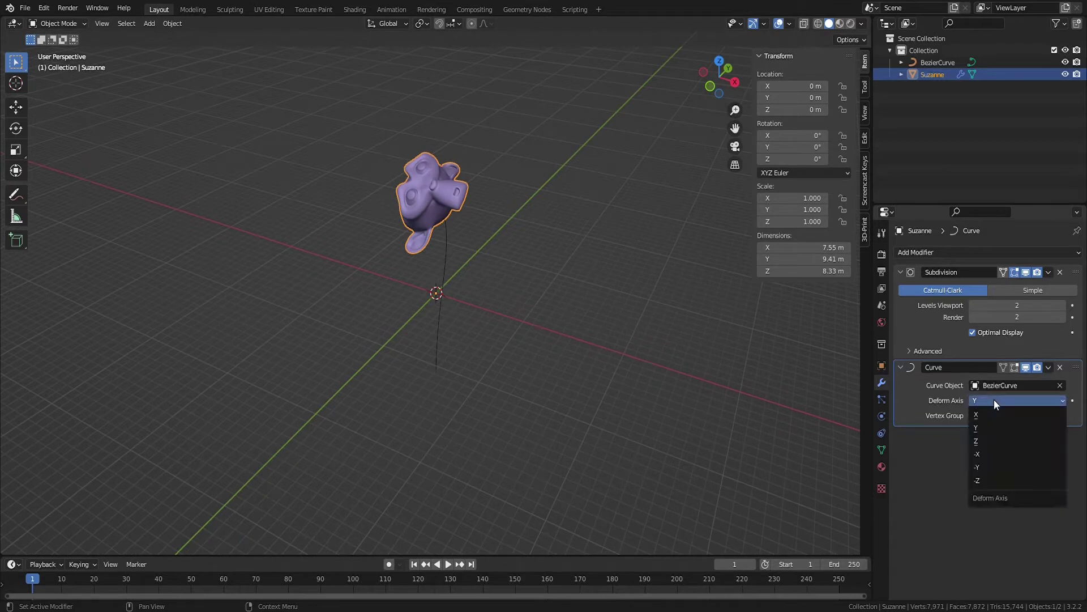
left_click(997, 467)
middle_click_drag(683, 335, 798, 94)
mouse_move(796, 103)
left_mouse_down()
mouse_move(737, 103)
mouse_move(786, 102)
left_mouse_up()
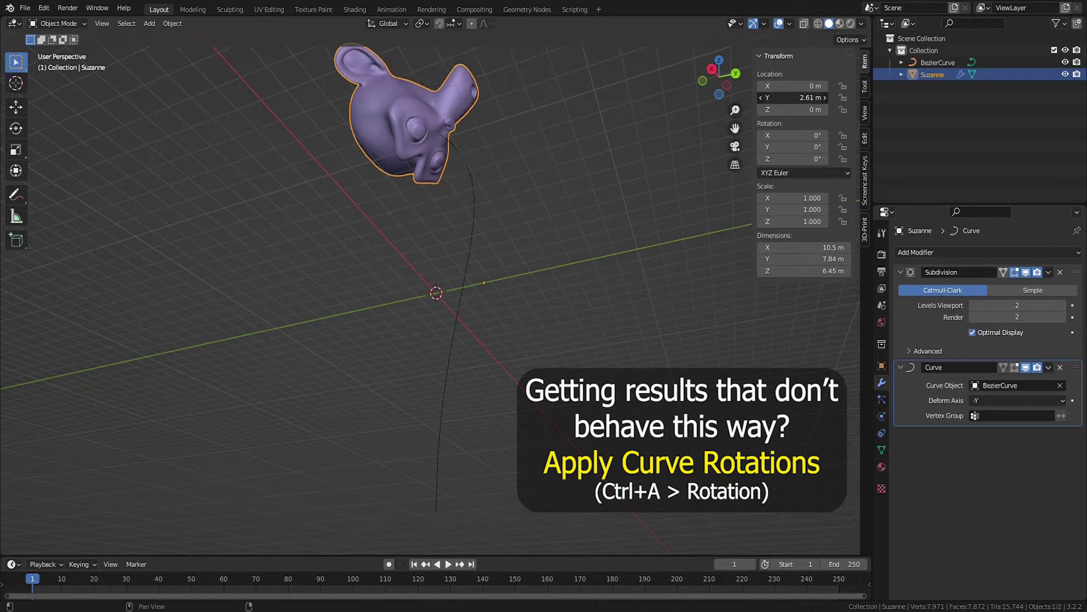
key("alt+g")
middle_click_drag(589, 294, 478, 248)
Switch the deform axis to Z and slide Suzanne up the curve
left_click(1018, 401)
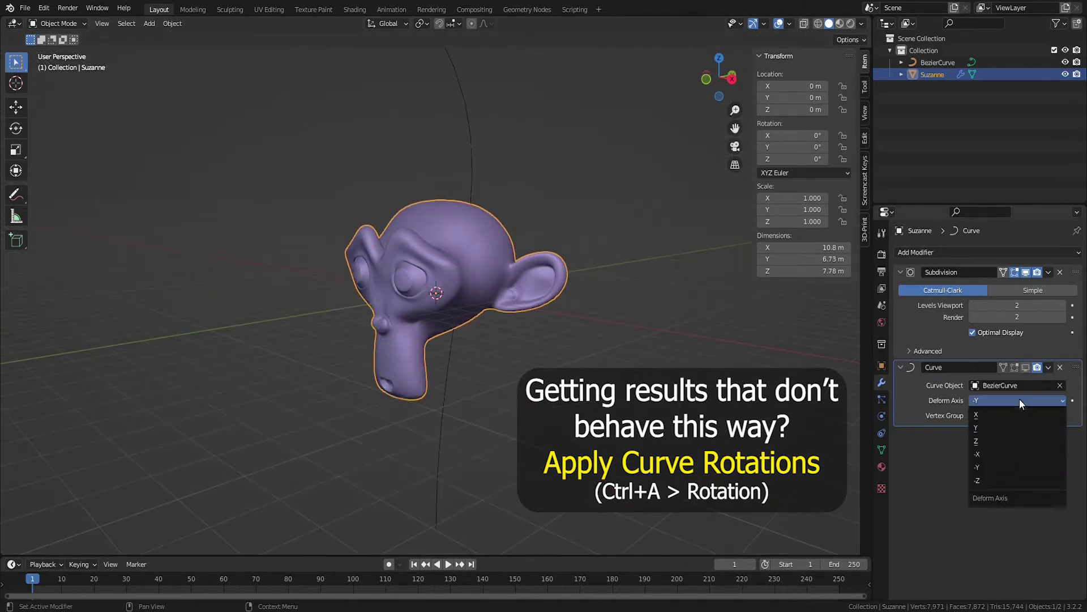
left_click(997, 439)
middle_click_drag(651, 340, 708, 186)
left_click_drag(800, 115, 850, 115)
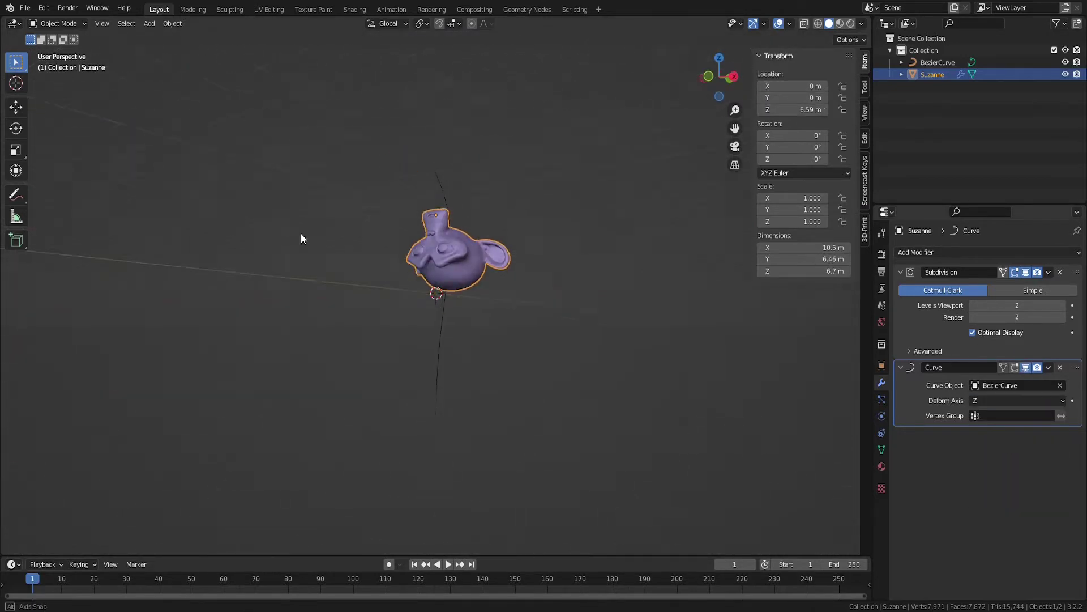
middle_click_drag(304, 236, 716, 182)
Switch the deform axis to -Z and move Suzanne down the curve along Z
left_click(997, 400)
left_click(992, 481)
left_click_drag(805, 110, 713, 109)
middle_click_drag(651, 267, 352, 291)
left_click_drag(804, 110, 761, 109)
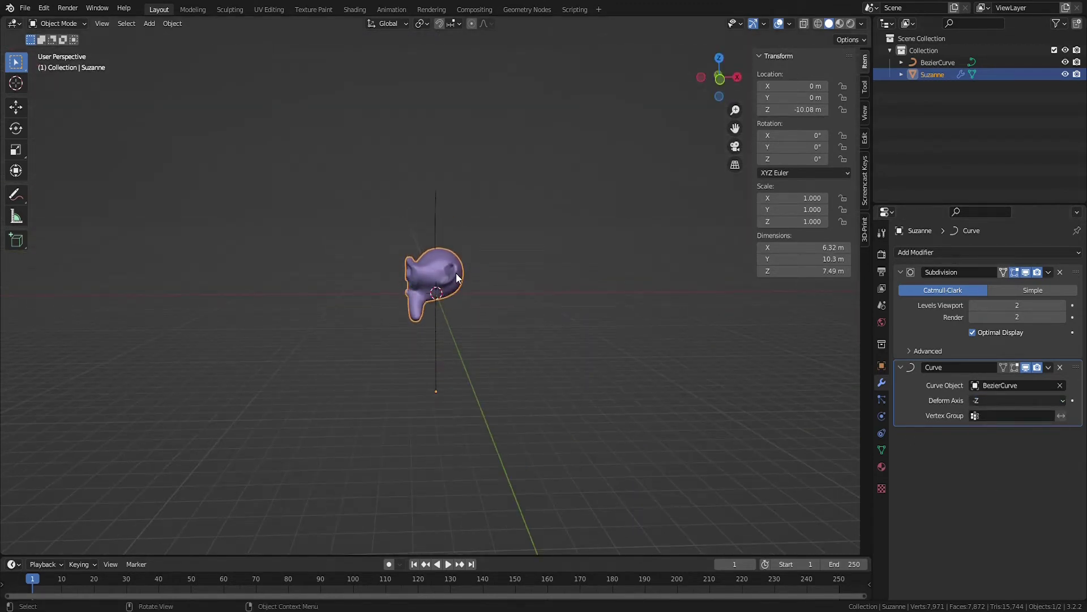
left_click(437, 210)
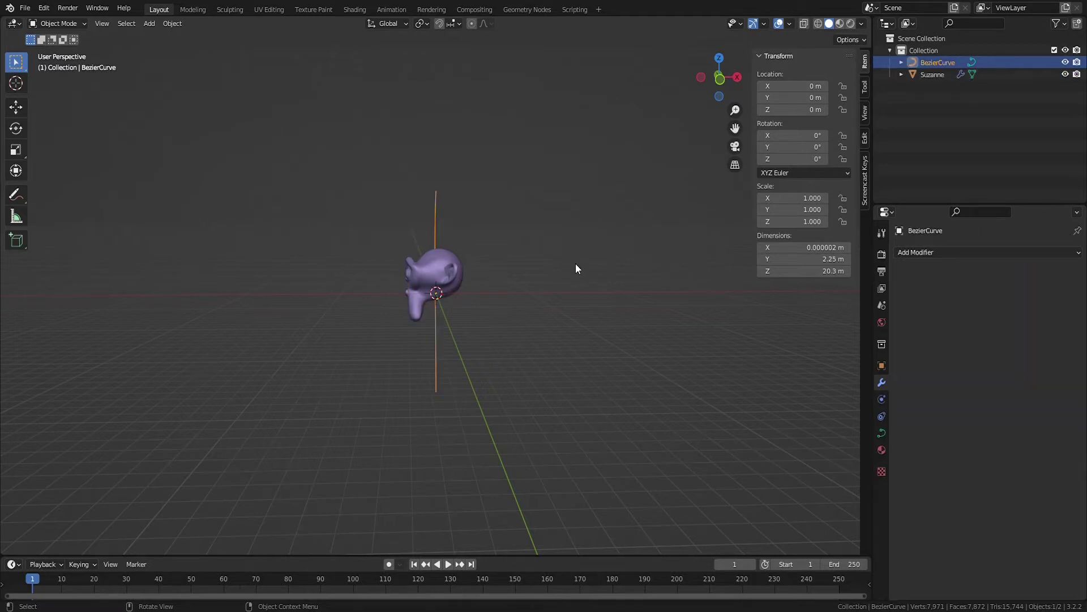
left_click(439, 283)
key("ctrl+g")
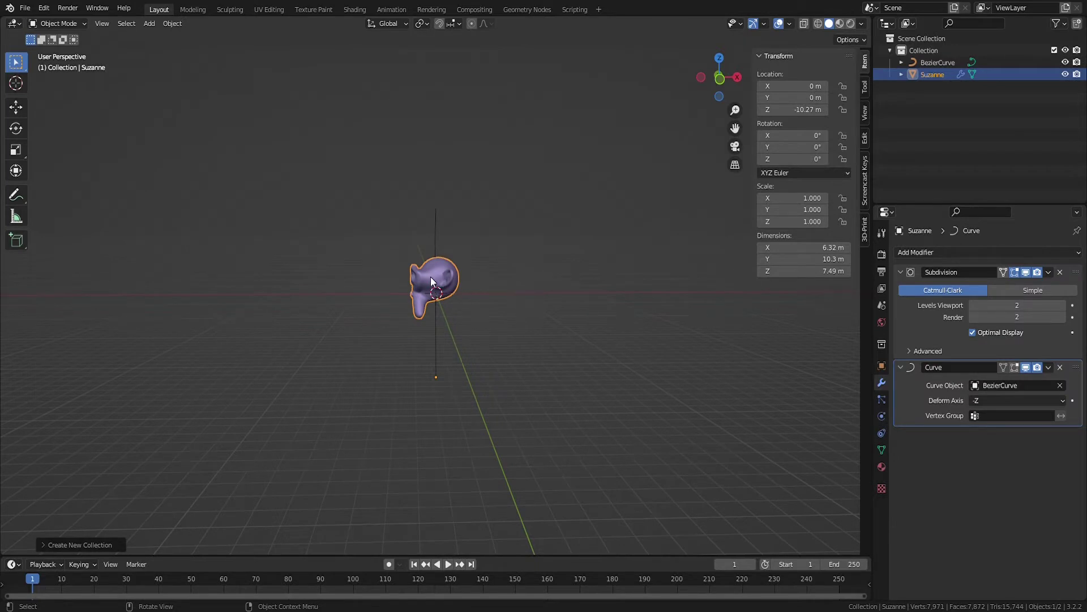
Try moving Suzanne's mesh up in Edit Mode, then undo the changes
key("Tab")
key("g")
key("z")
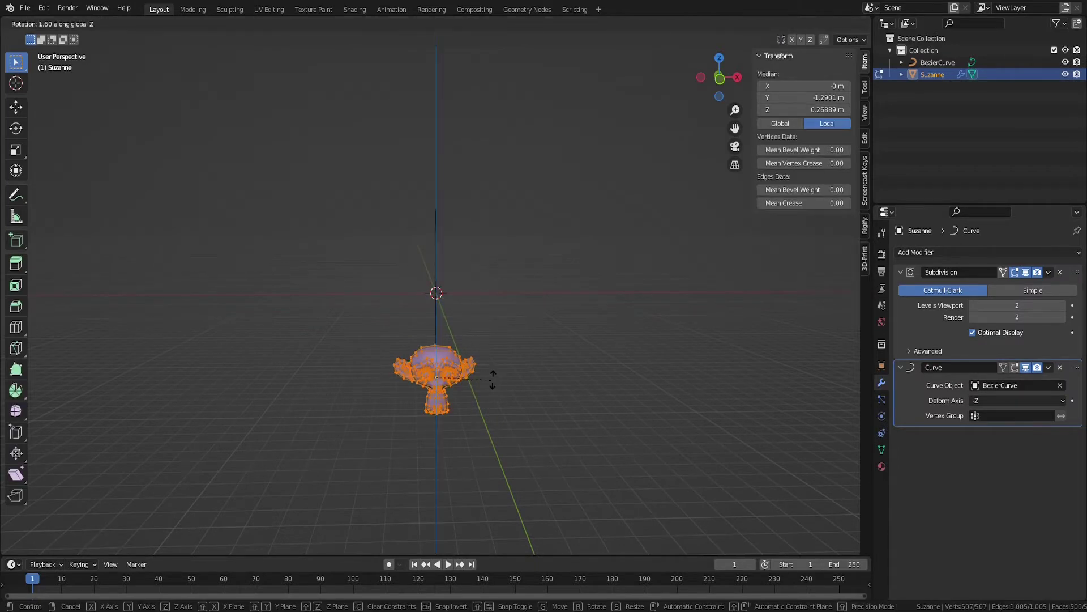
left_click(462, 299)
key("Tab")
key("Tab")
key("g")
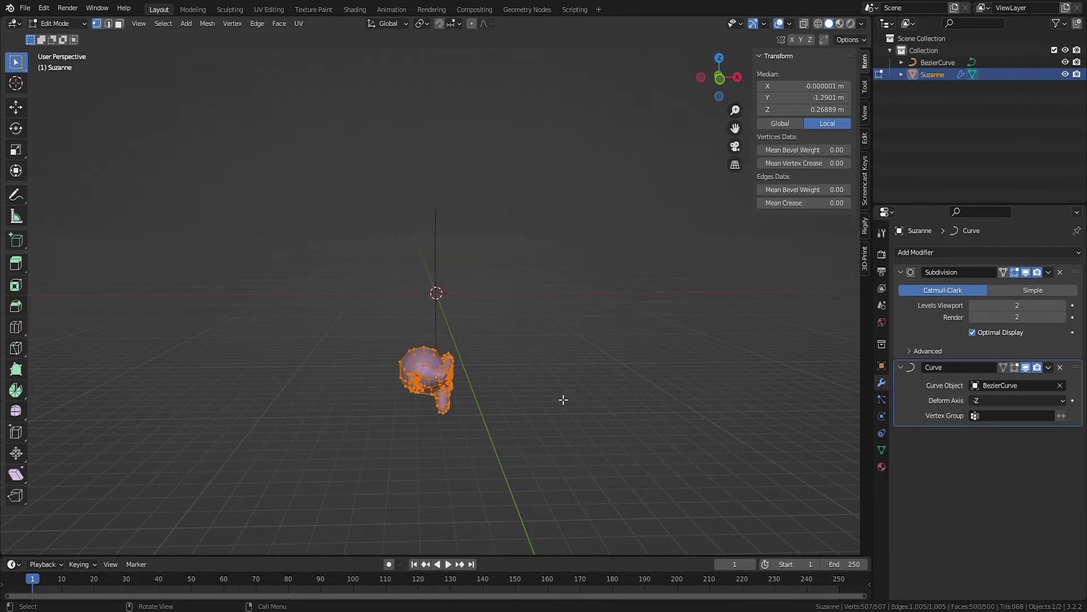
left_click(571, 389)
key("Tab")
key("ctrl+z")
key("ctrl+z")
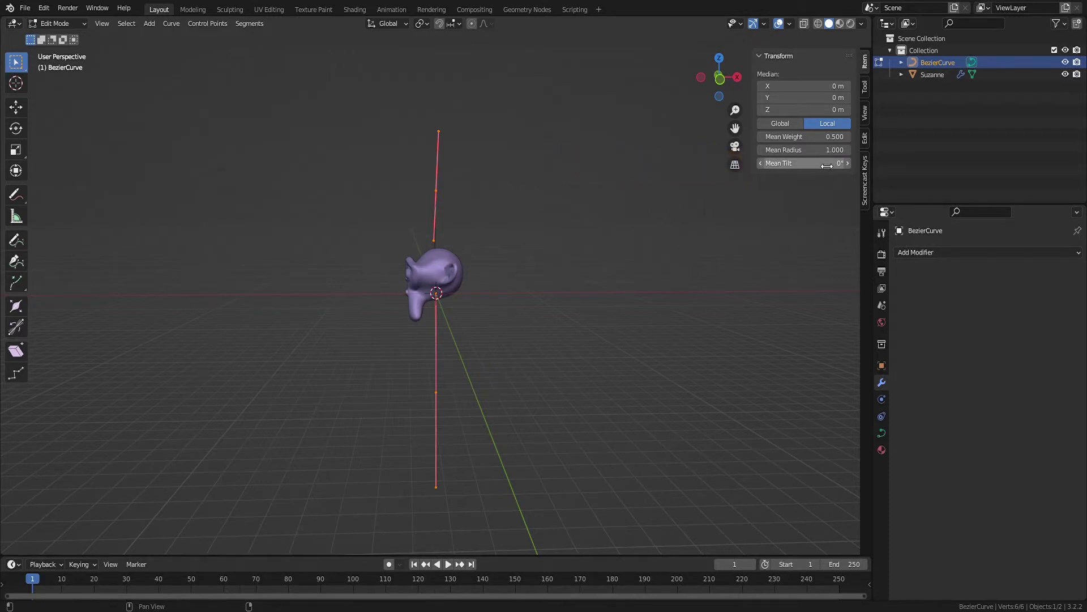
Set the BezierCurve's Mean Tilt to -90° so Suzanne faces forward
left_click_drag(826, 165, 782, 165)
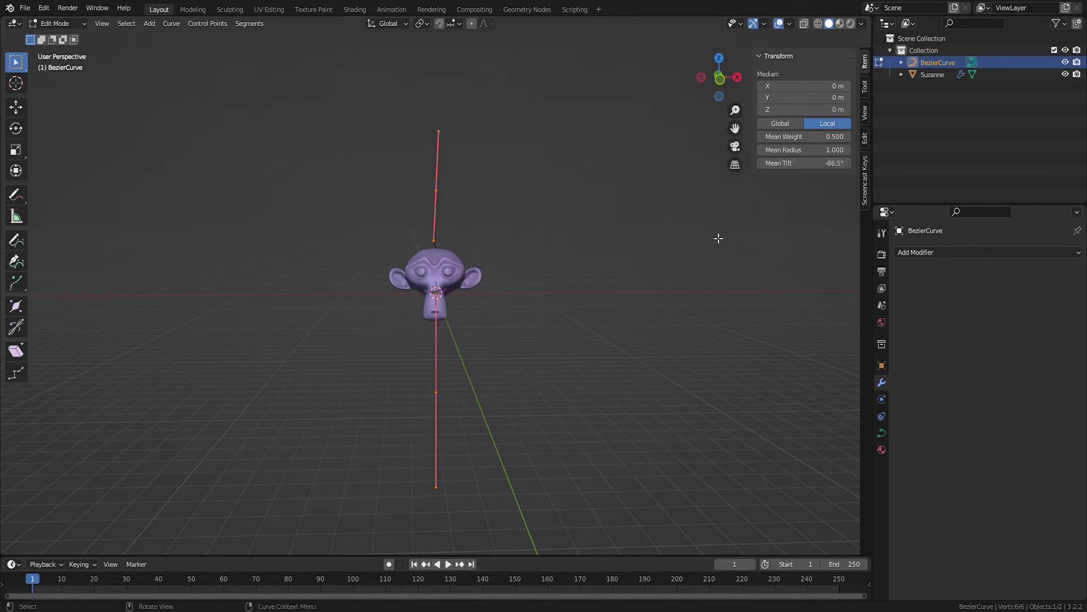
left_click(829, 163)
type("-90")
key("Return")
key("Tab")
Slide Suzanne up along the curve's Z location, then slide the arrows along their curve
left_click(453, 317)
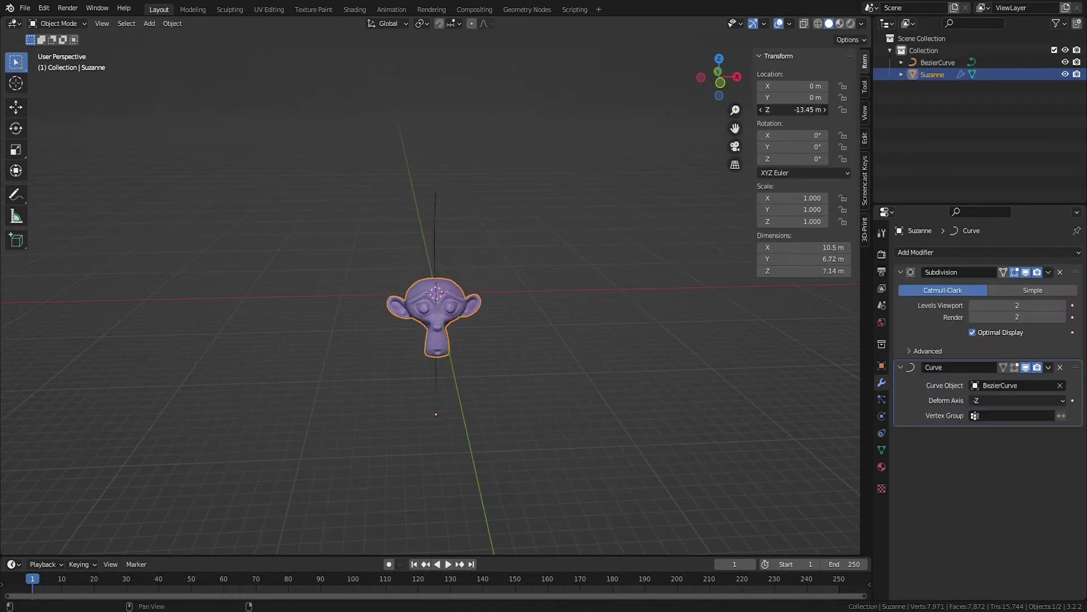
mouse_move(792, 110)
left_mouse_down()
mouse_move(827, 109)
mouse_move(810, 109)
left_mouse_up()
middle_click_drag(566, 340, 510, 339)
left_click_drag(810, 109, 858, 109)
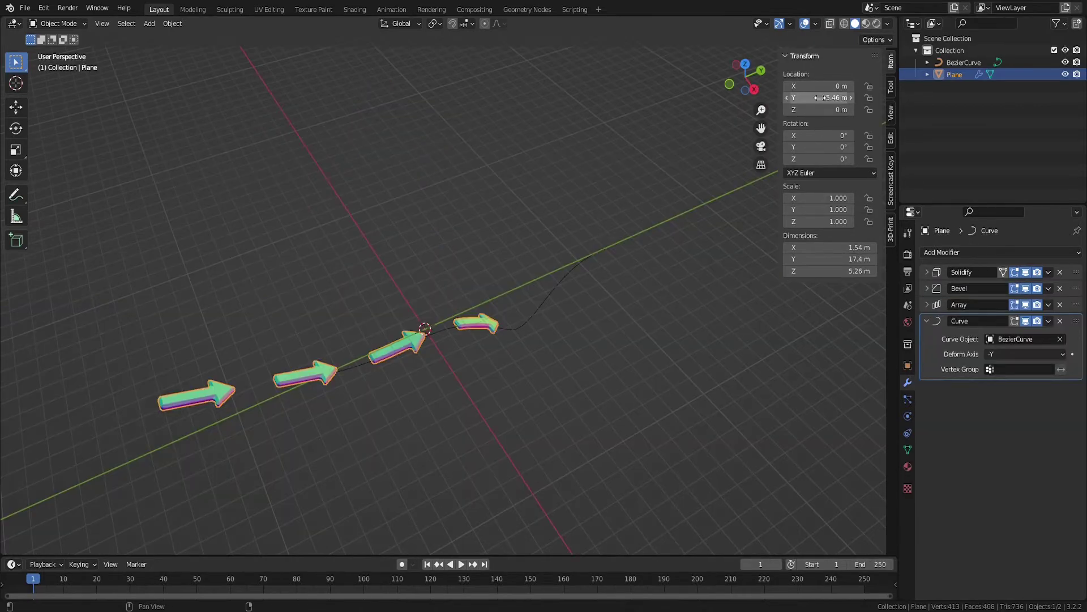
left_click_drag(821, 98, 844, 97)
middle_click_drag(623, 396, 504, 331)
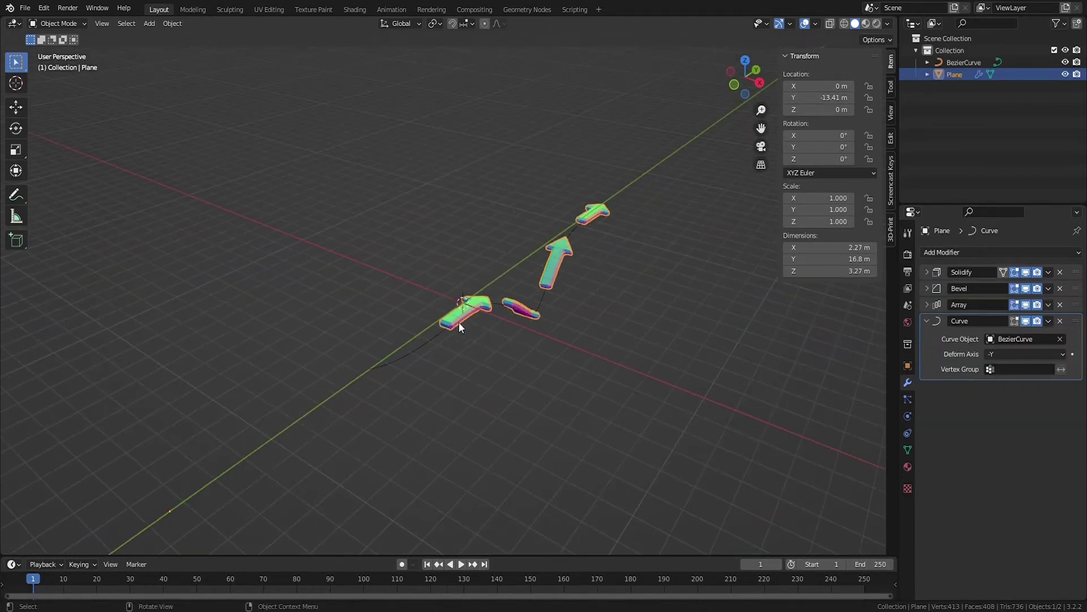
Select the BezierCurve in Edit Mode and reset the last control point's tilt to 0
middle_click_drag(461, 225, 461, 224)
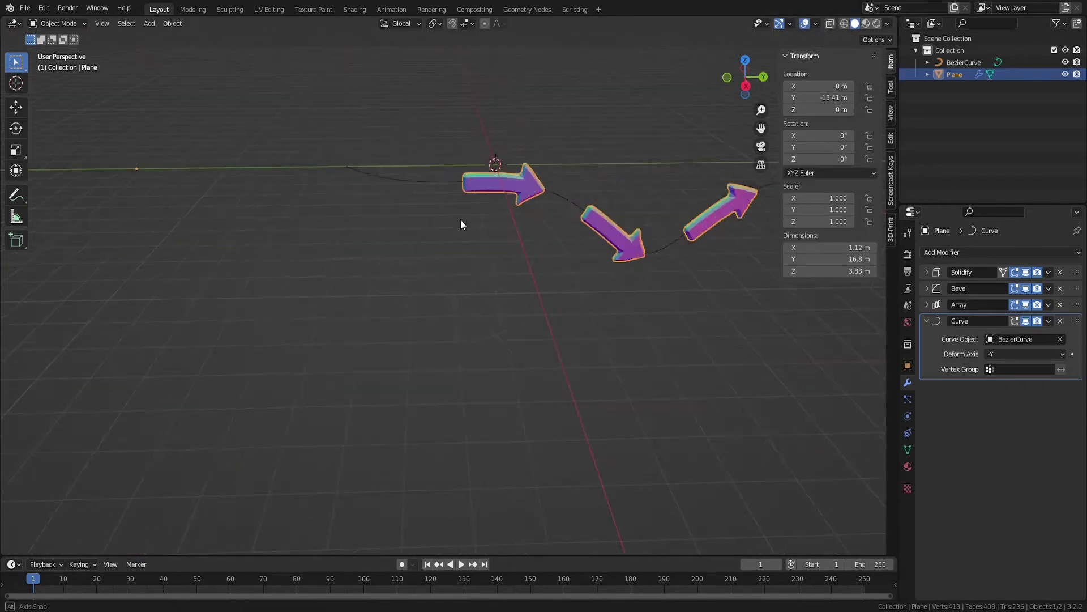
left_click_drag(822, 98, 802, 98)
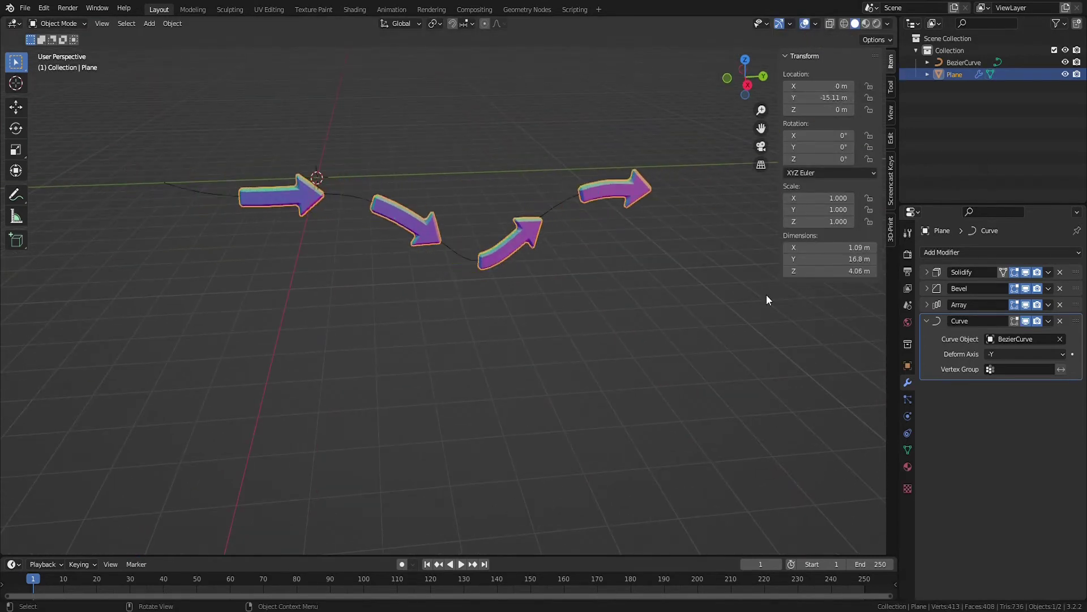
left_click(569, 204)
key("Tab")
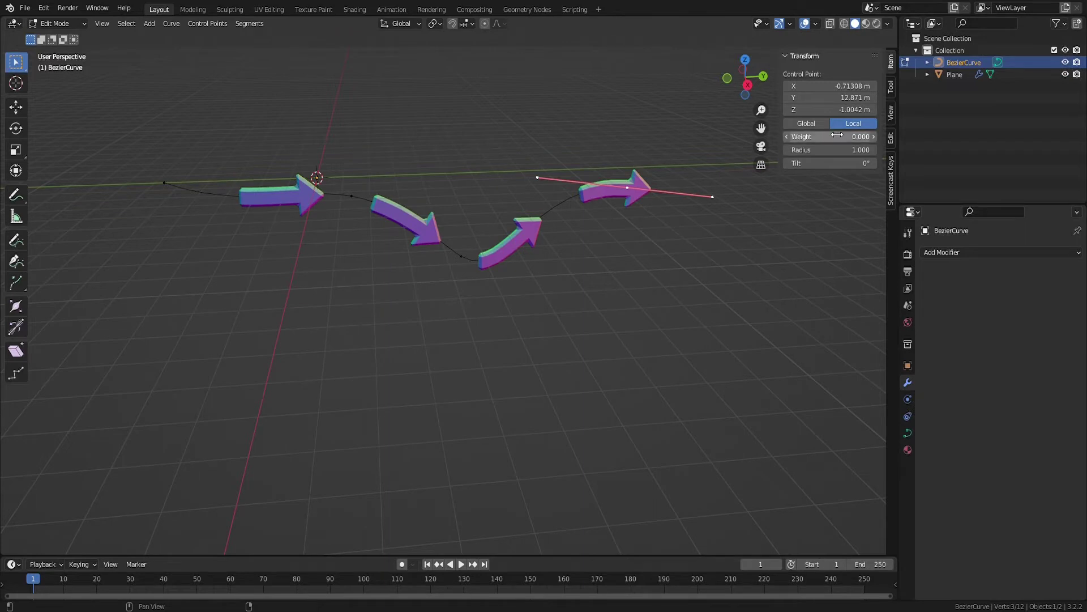
left_click_drag(858, 165, 963, 165)
type("0")
key("Return")
Tilt the two middle control points of the curve to 90°
left_click(349, 195)
left_click(461, 256, "shift")
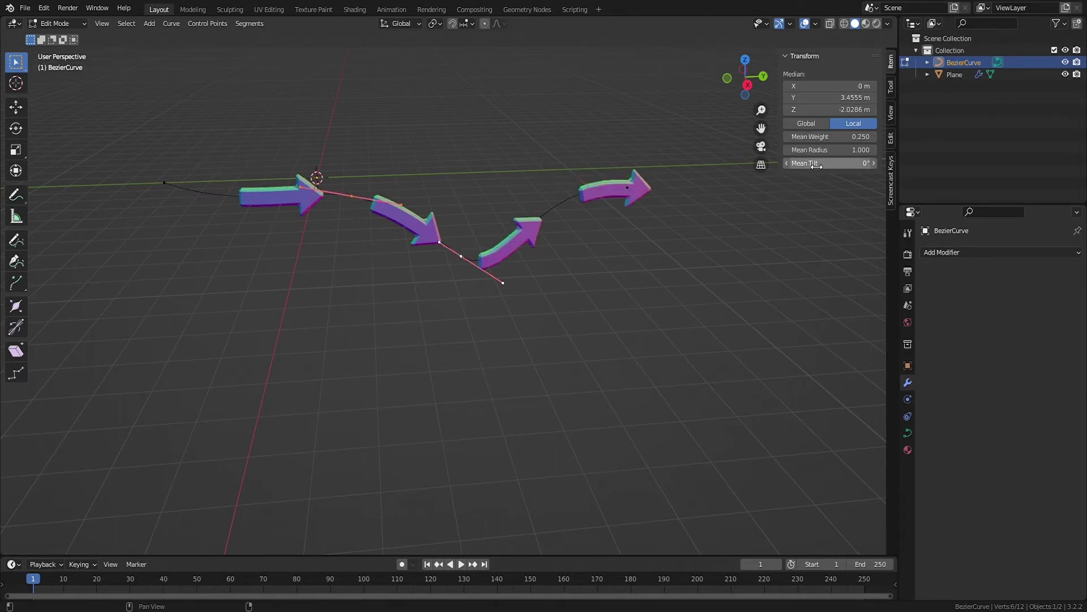
left_click_drag(830, 163, 787, 164)
left_click(831, 163)
type("90")
key("Return")
Set the Mean Tilt of all control points to 90 and return to Object Mode
key("alt+a")
key("a")
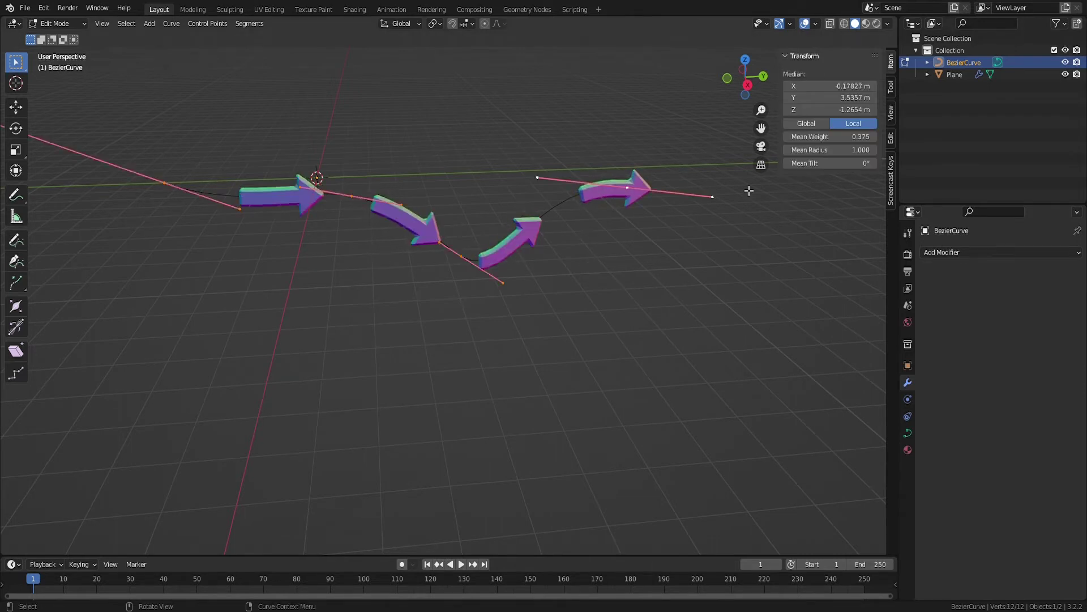
double_click(830, 164)
type("90")
key("Return")
mouse_move(759, 340)
middle_mouse_down("shift")
mouse_move(757, 377)
mouse_move(759, 352)
middle_mouse_up("shift")
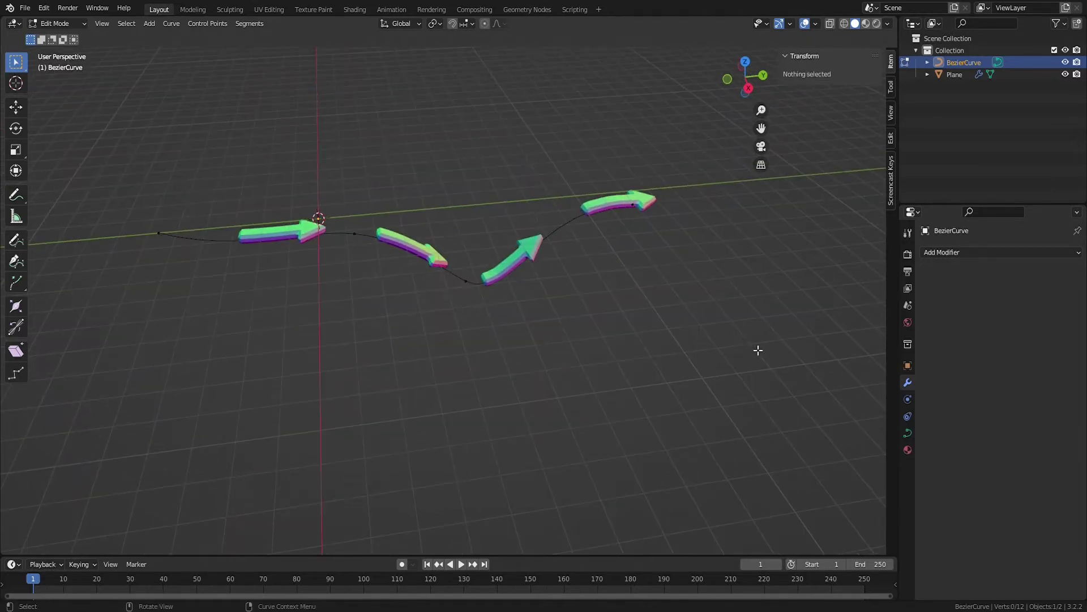
key("Tab")
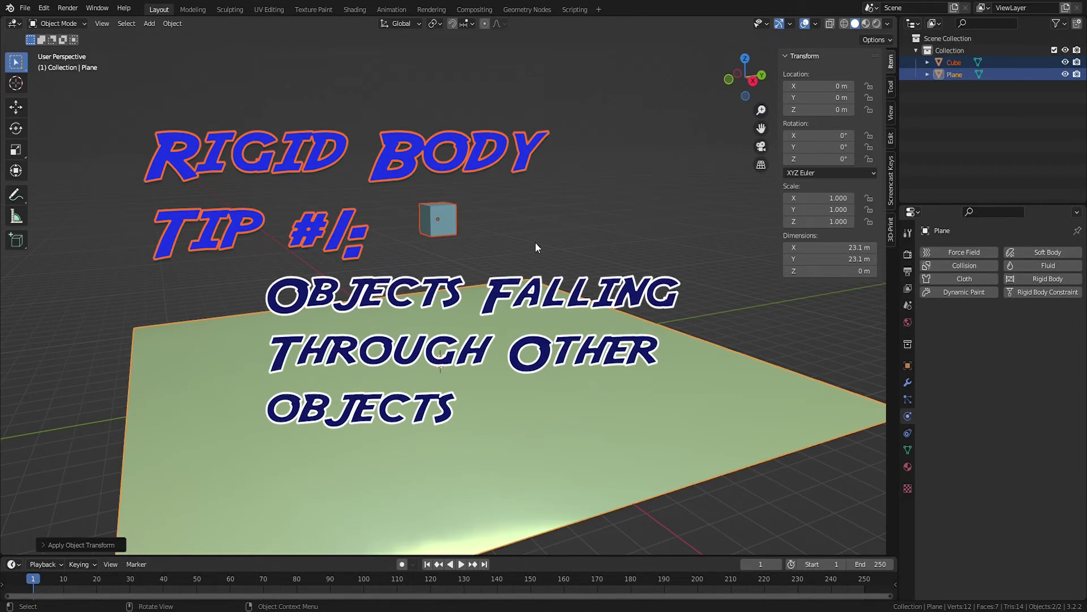
Give the cube an active rigid body after a quick playback test
left_click(438, 219)
left_click(461, 564)
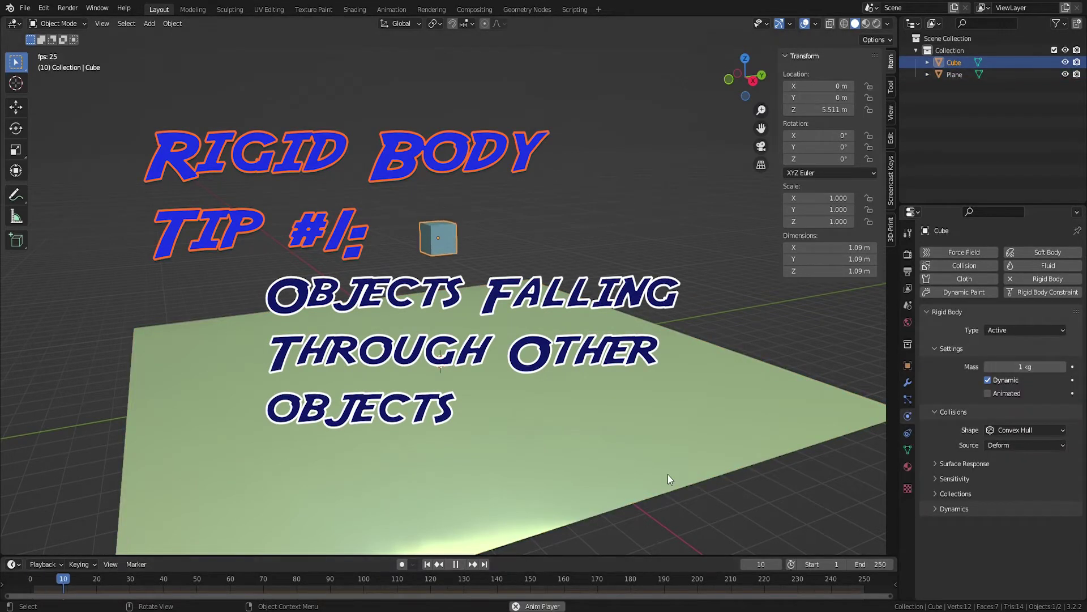
left_click(455, 564)
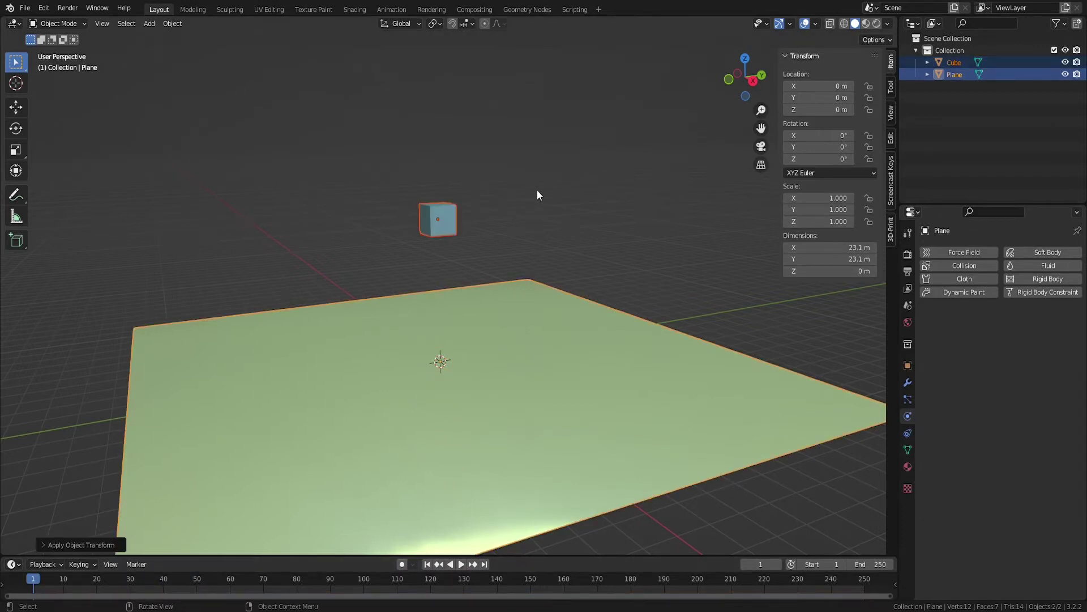
left_click(544, 266)
left_click(436, 229)
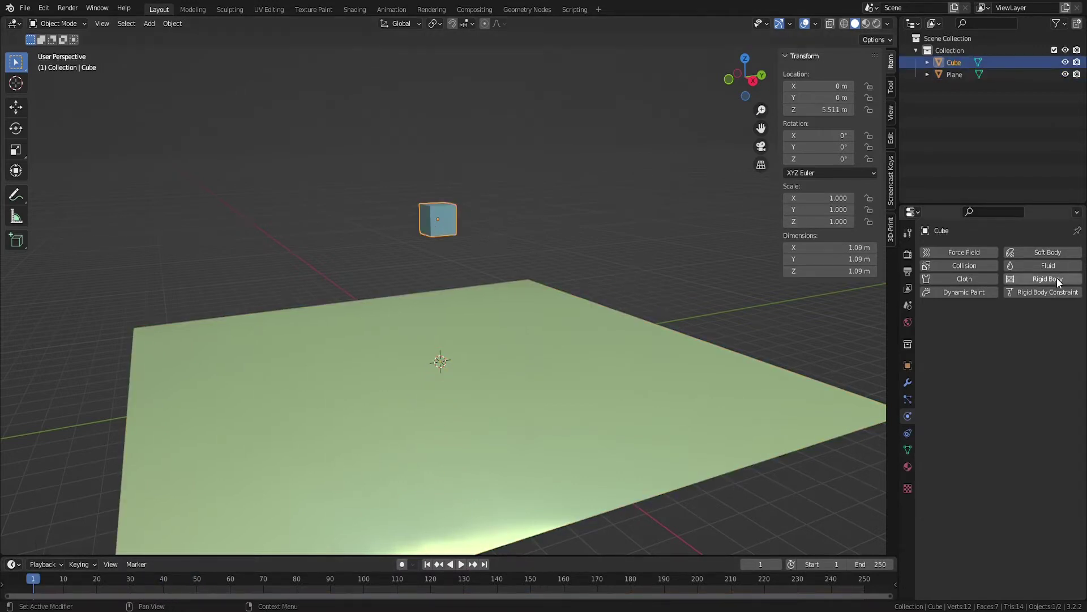
left_click(1048, 279)
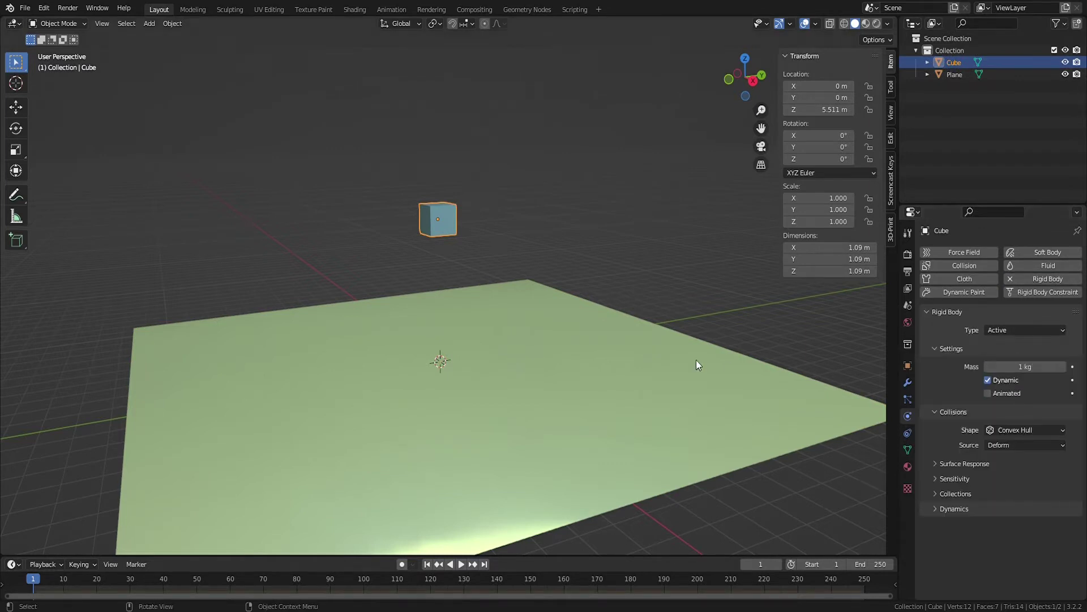
Make the plane a Passive rigid body and play the simulation to watch the cube fall
left_click(621, 394)
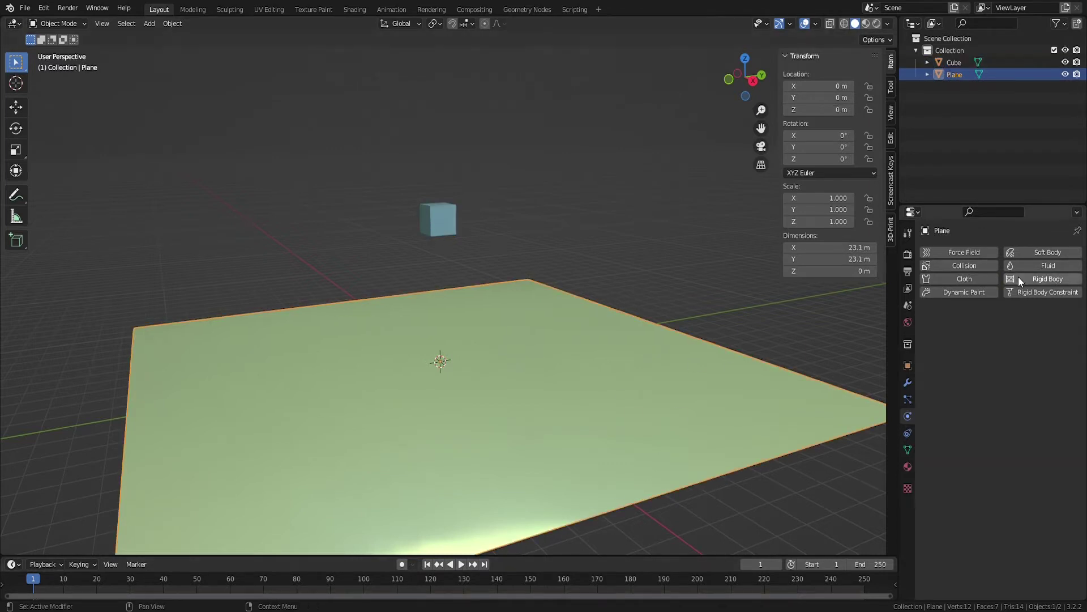
left_click(1039, 279)
left_click(1014, 329)
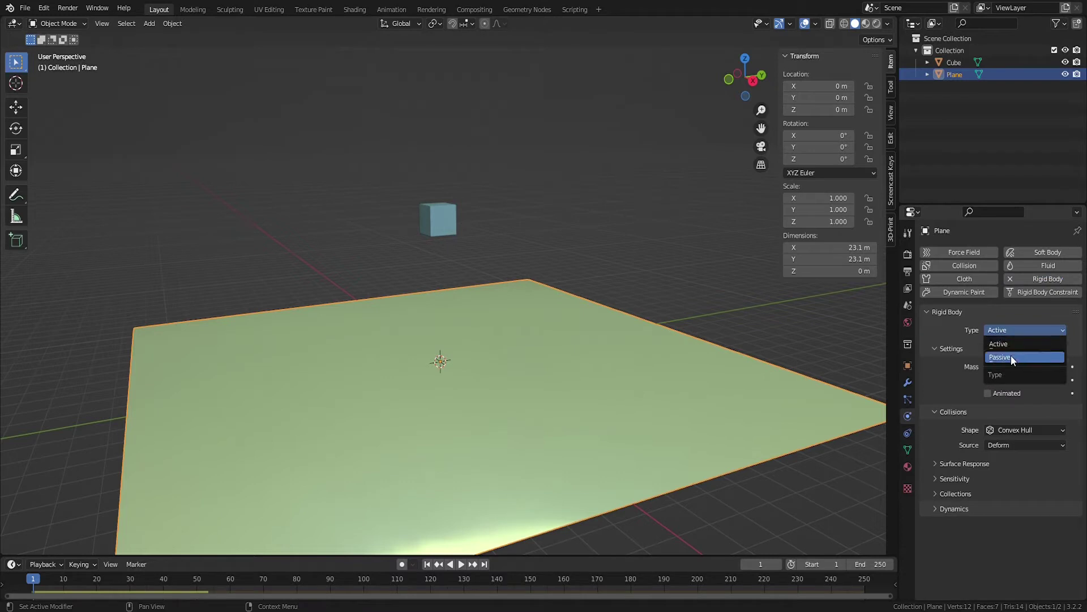
left_click(1011, 356)
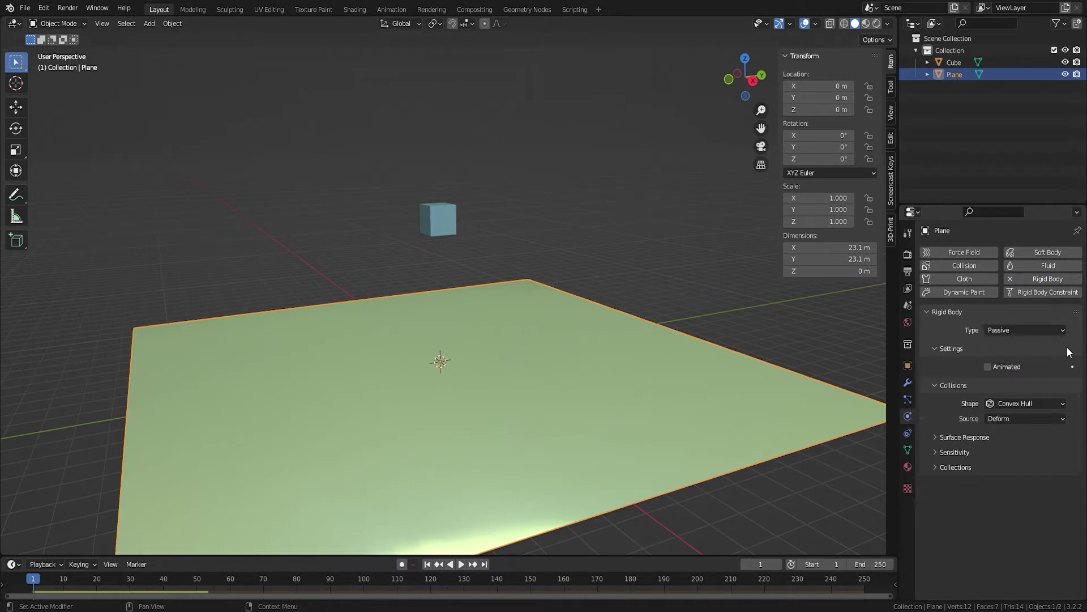
left_click(462, 564)
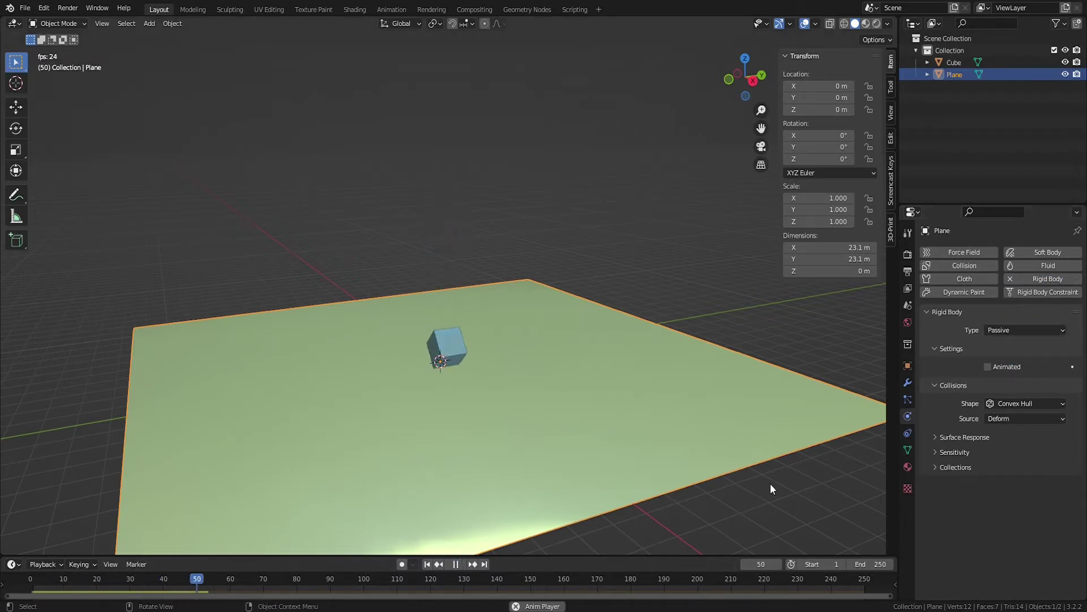
key("ctrl+z")
key("ctrl+z")
key("ctrl+z")
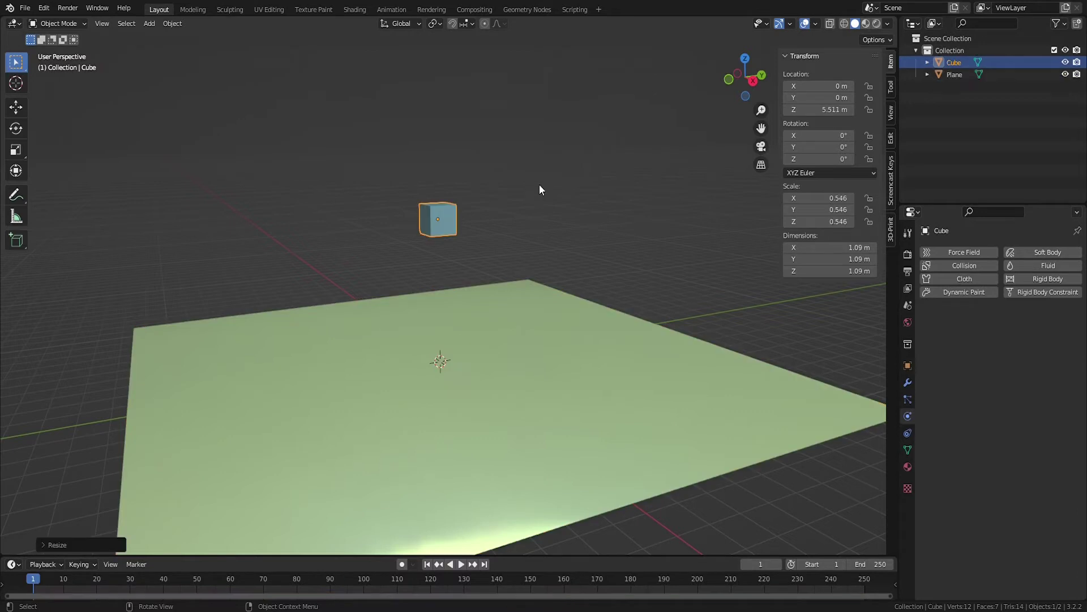
Apply scale to the plane and cube, then play the simulation to test the drop
left_click(452, 399, "shift")
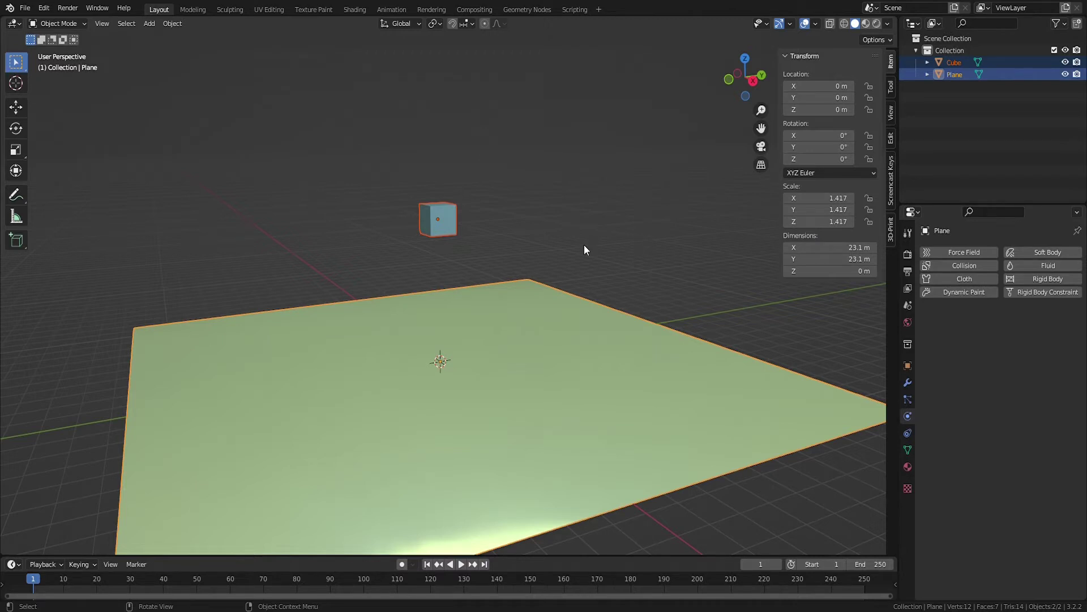
key("ctrl+a")
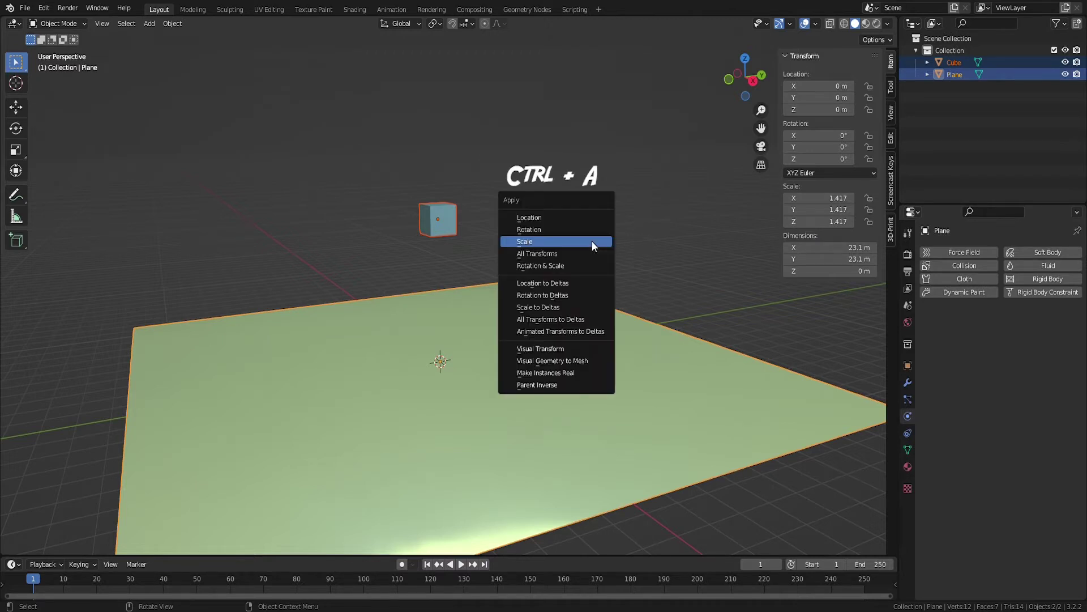
left_click(535, 242)
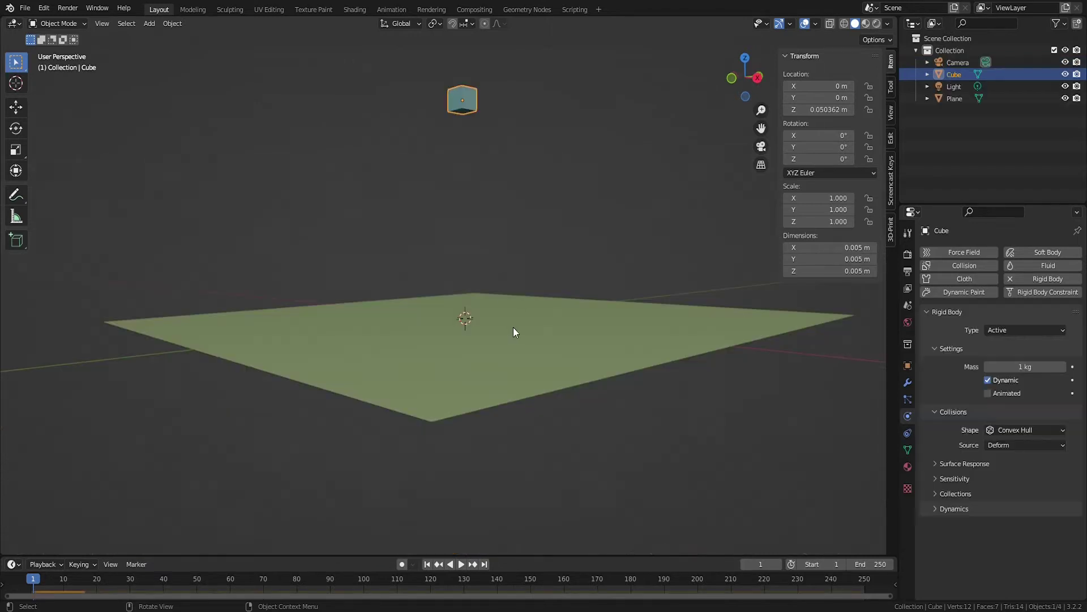
left_click(469, 108)
left_click(570, 340)
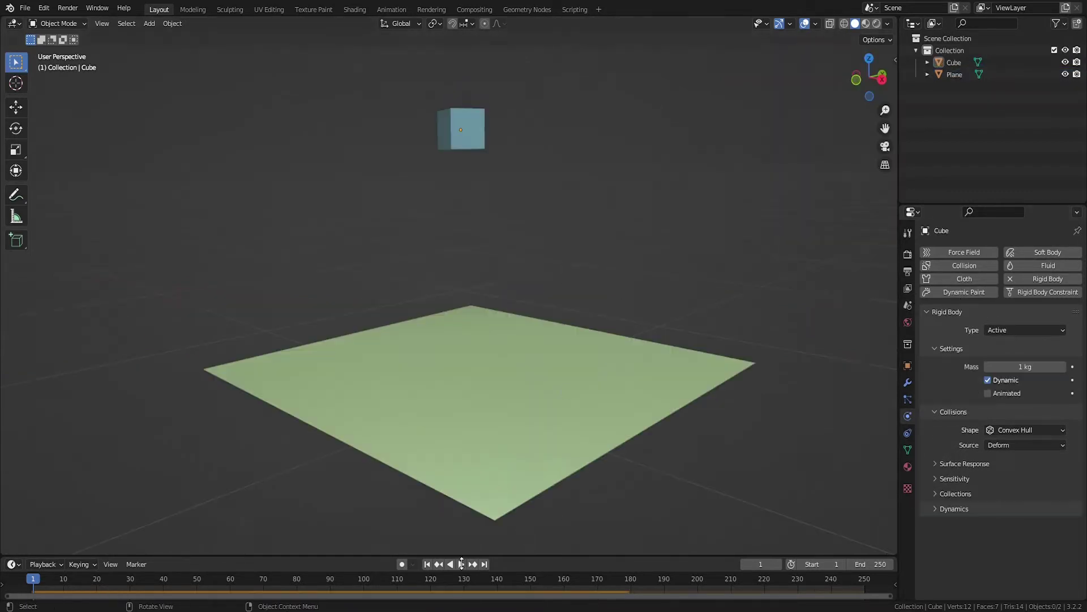
left_click(461, 564)
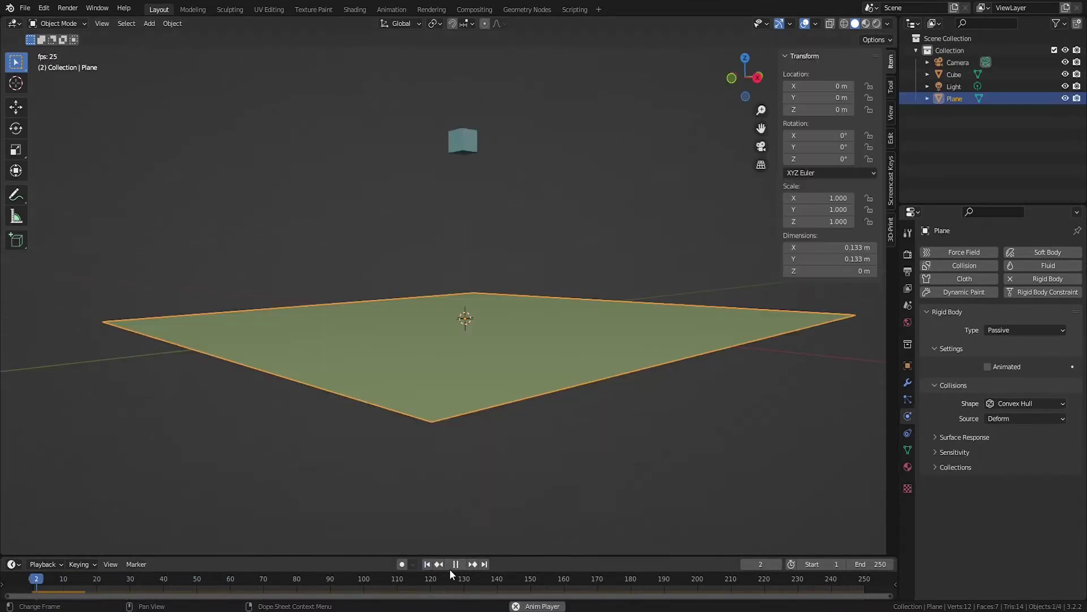
left_click(457, 565)
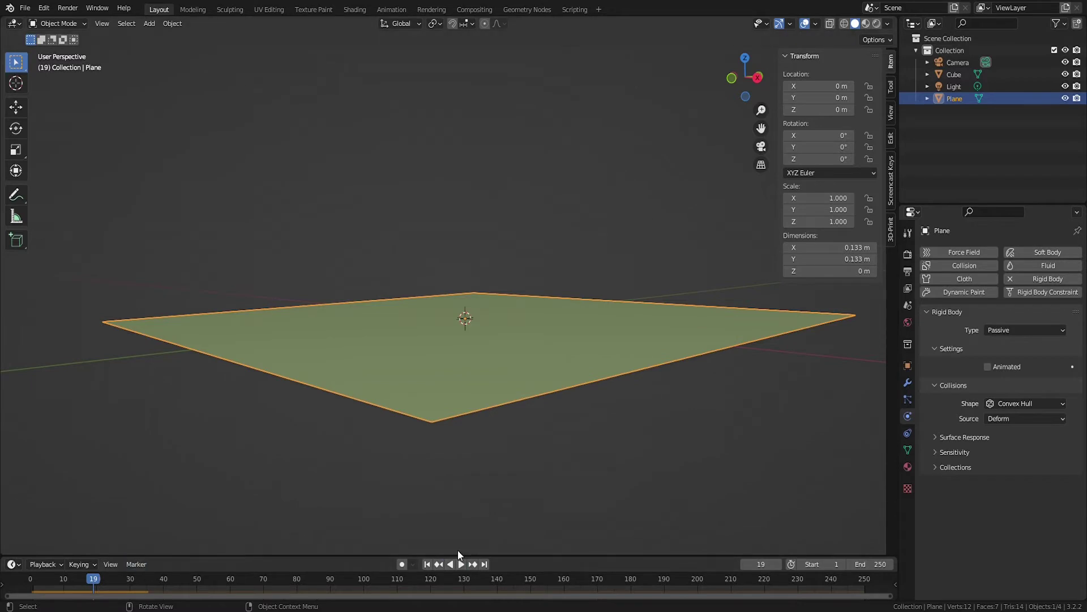
key("shift+Left")
Scale the plane and cube up and apply the scale so it reads 1
scroll(481, 291, "down", 5)
middle_click_drag(480, 291, 569, 322)
scroll(572, 327, "down", 3)
key("s")
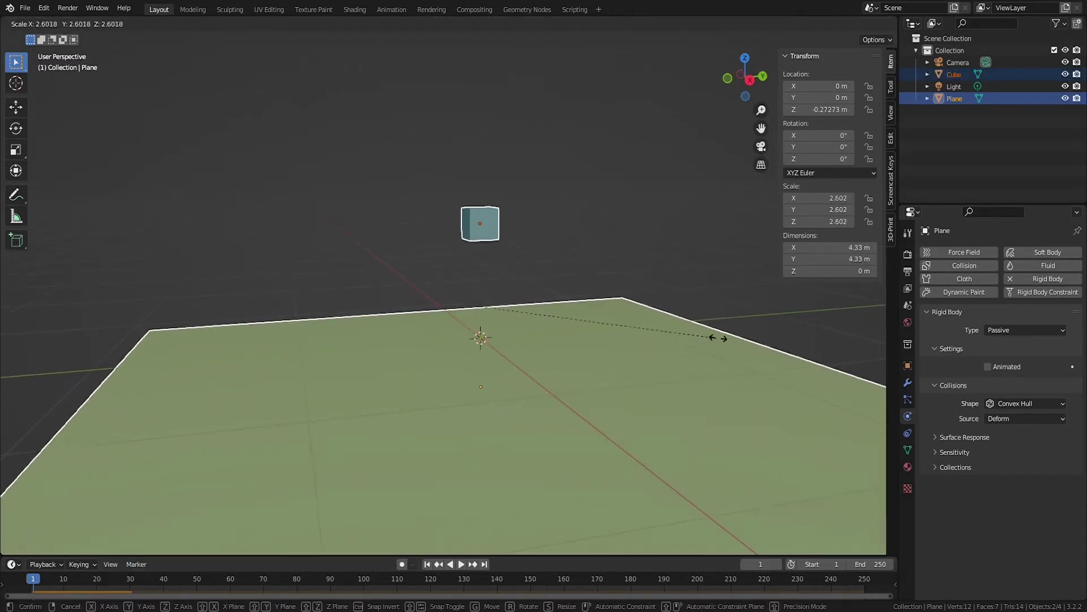
left_click(791, 332)
scroll(721, 358, "down", 2)
key("ctrl+a")
left_click(608, 370)
Raise the cube along Z to 2.14 m and play its drop onto the passive plane
left_click(464, 249)
key("g")
key("z")
left_click(494, 94)
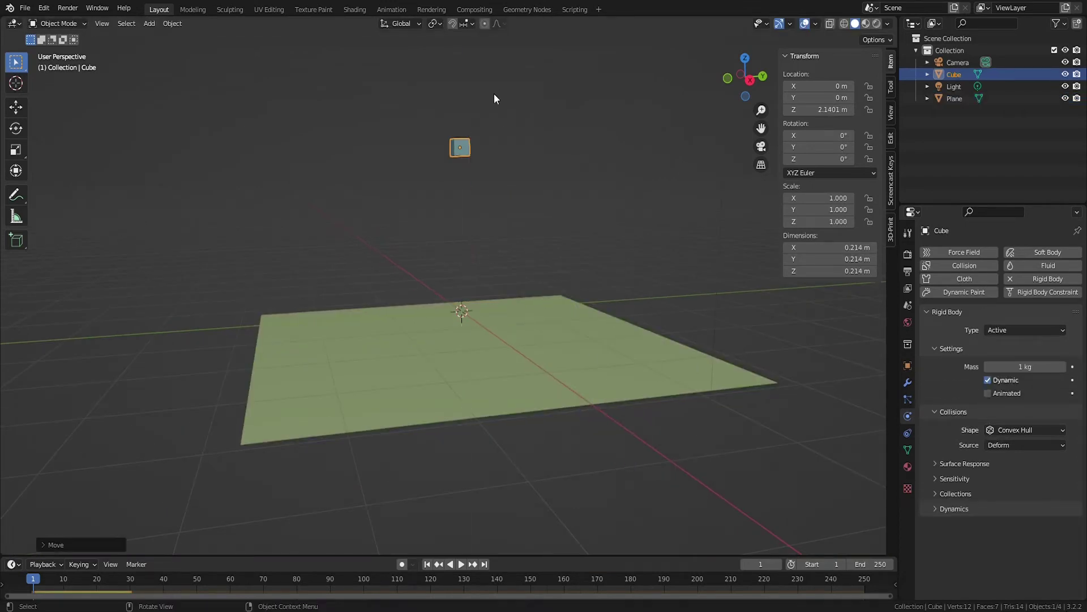
middle_click_drag(494, 94, 463, 565)
left_click(477, 393)
left_click(469, 146)
left_click(506, 334)
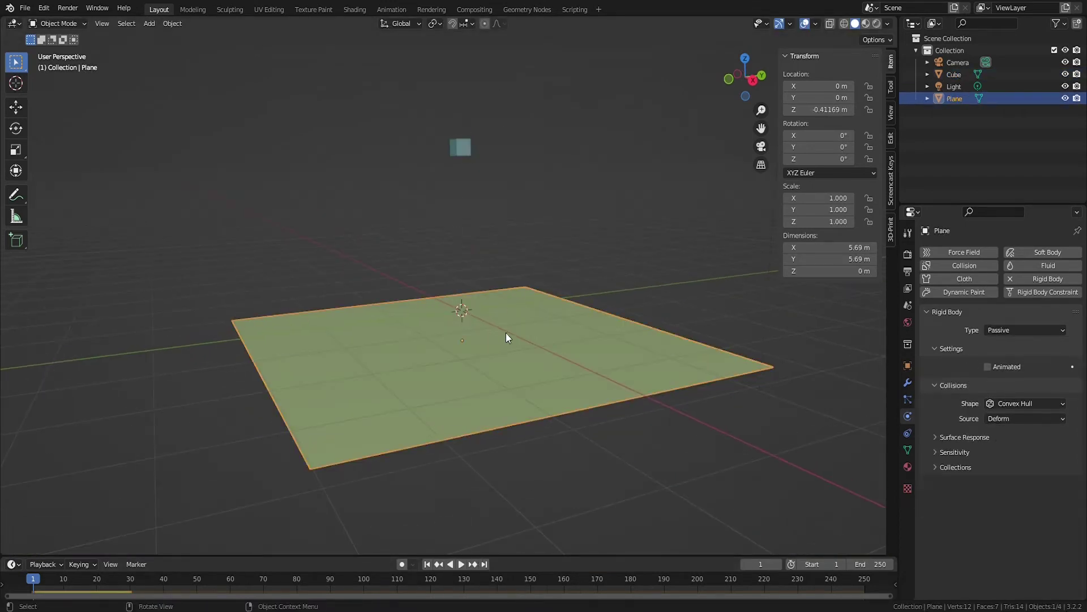
left_click(461, 564)
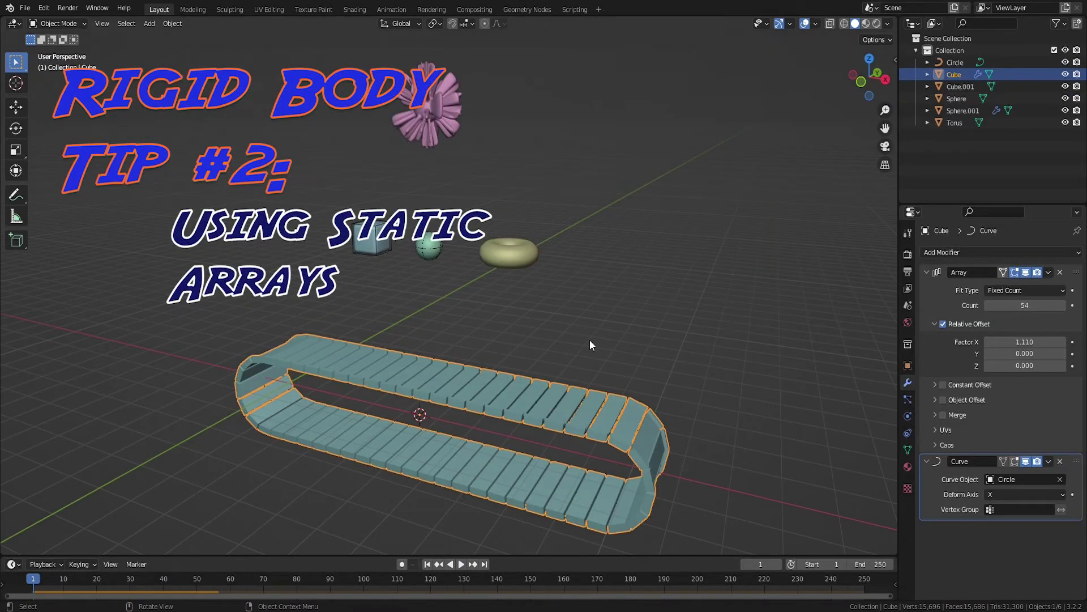
Toggle the Curve modifier's viewport display, shift the track along X, and test the simulation
scroll(740, 388, "down", 3)
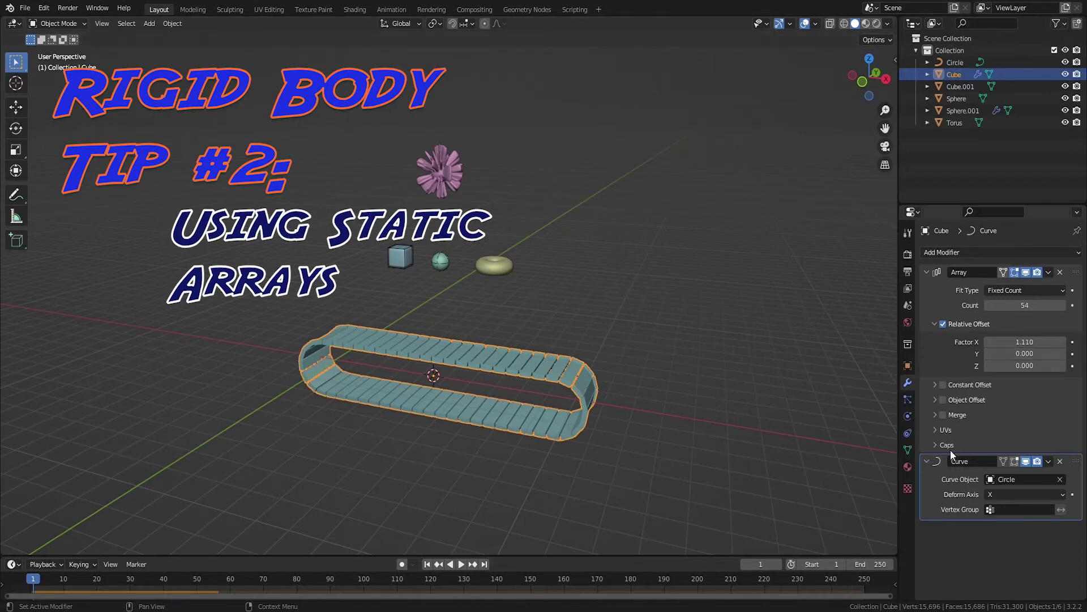
left_click(1026, 461)
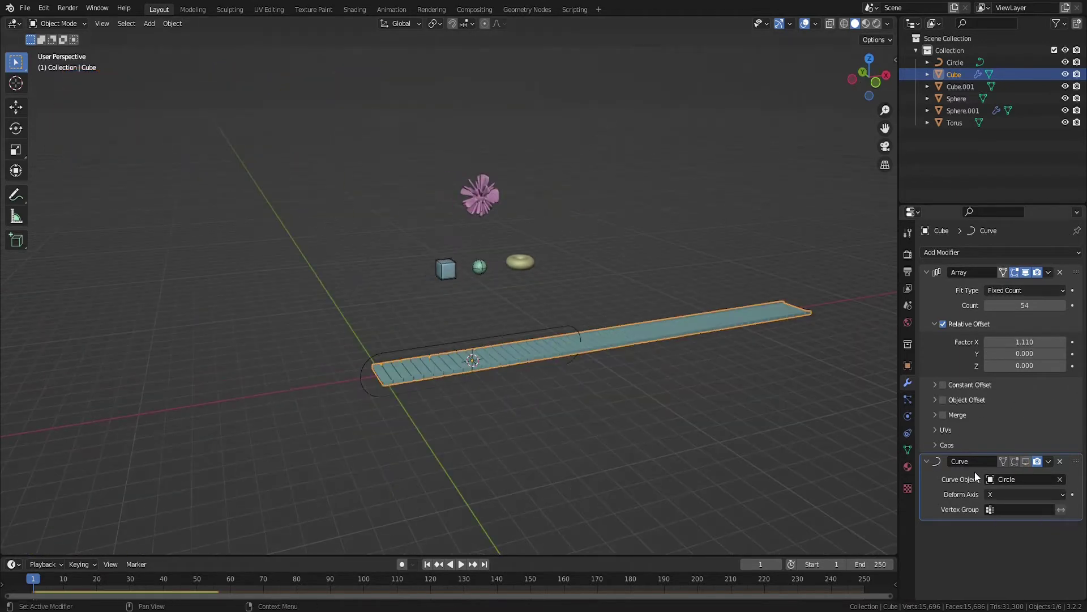
left_click(1026, 461)
scroll(626, 413, "up", 3)
middle_click_drag(627, 413, 853, 305)
key("g")
key("x")
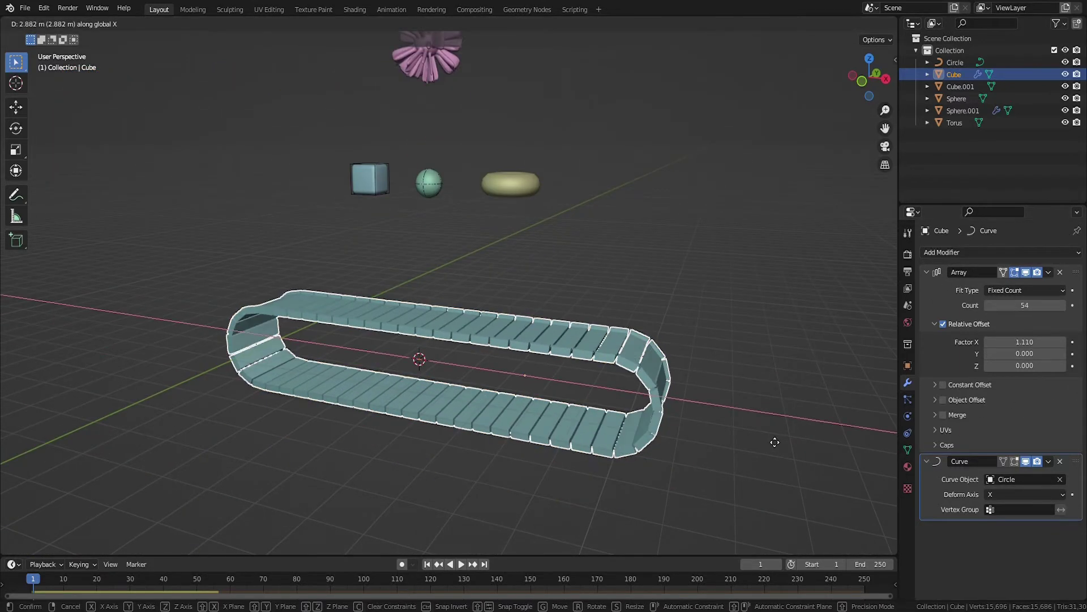
left_click(775, 442)
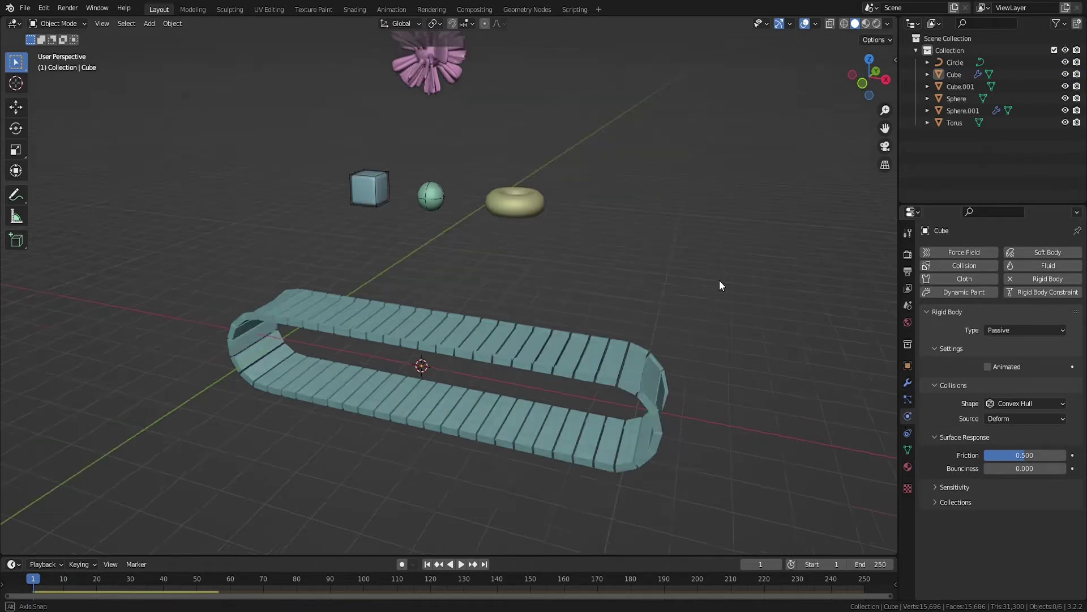
middle_click_drag(719, 279, 647, 383)
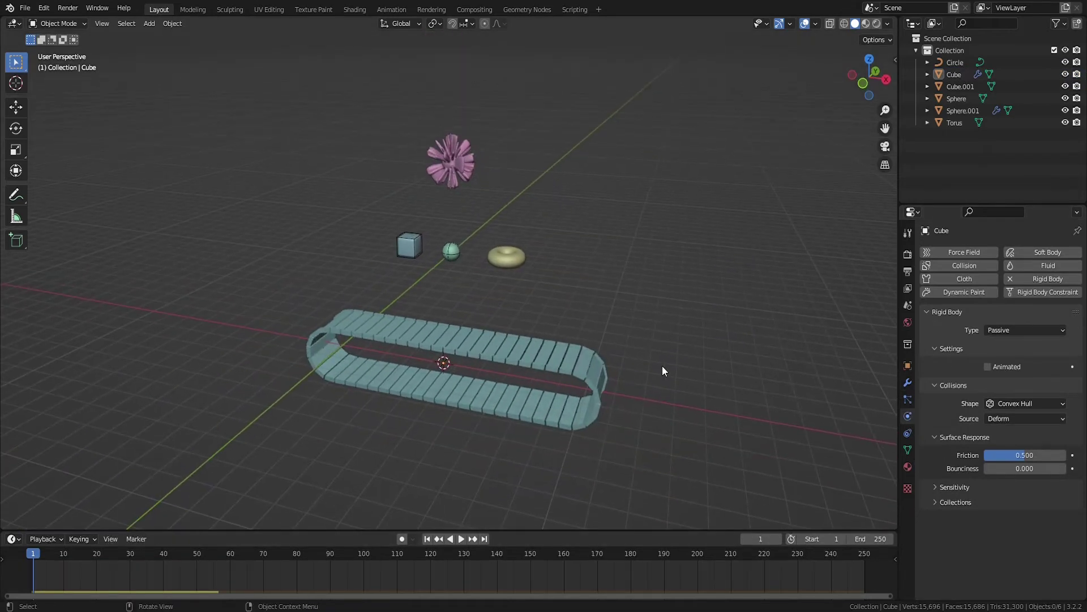
left_click(461, 538)
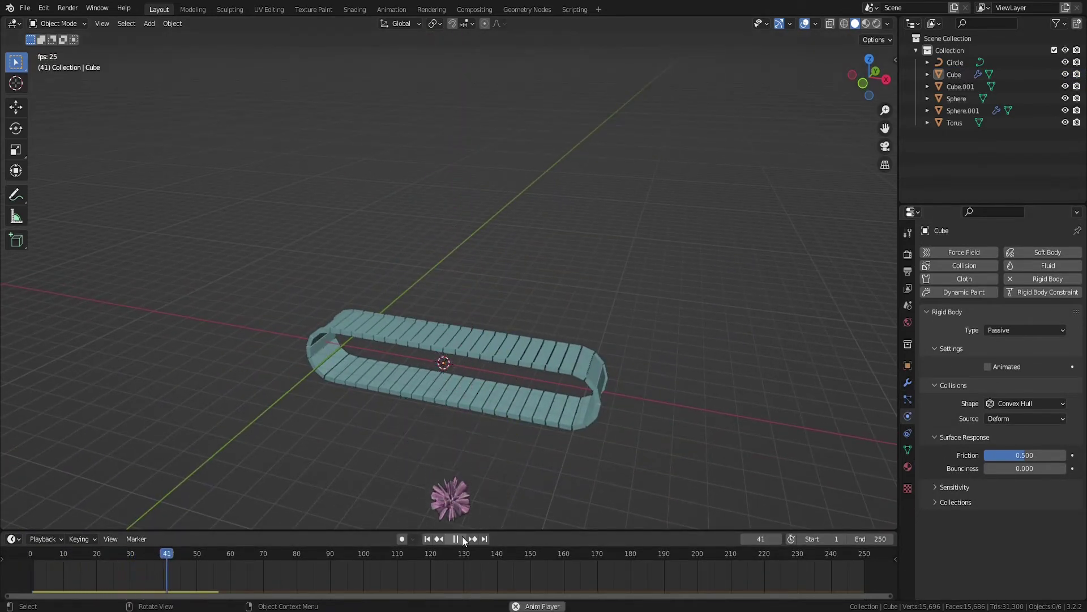
left_click(460, 539)
left_click(427, 538)
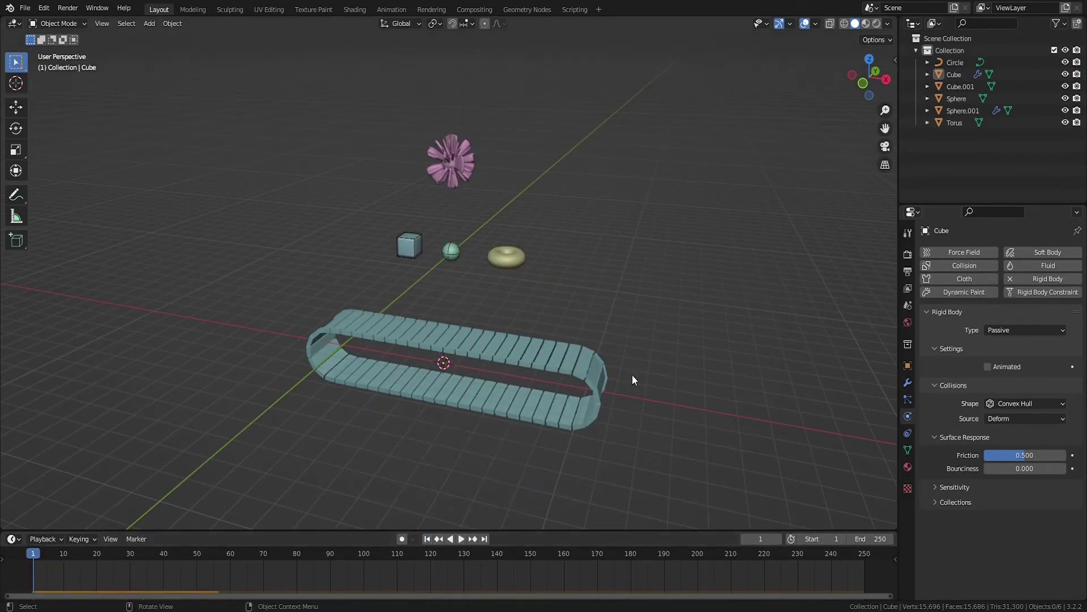
Set the conveyor track's rigid-body collision Source to Final
left_click(908, 382)
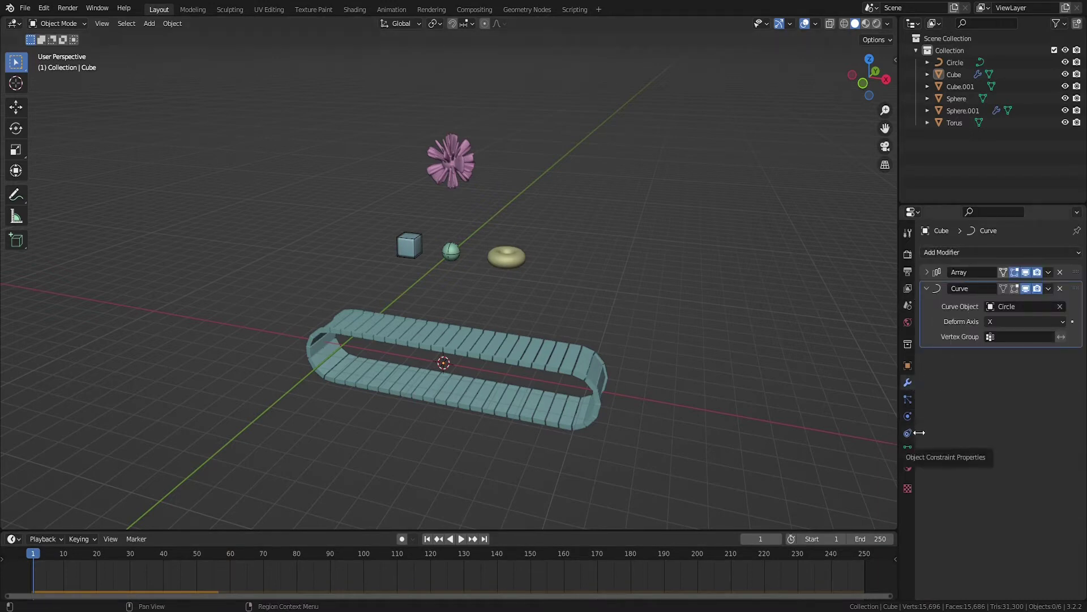
left_click(908, 417)
left_click(562, 370)
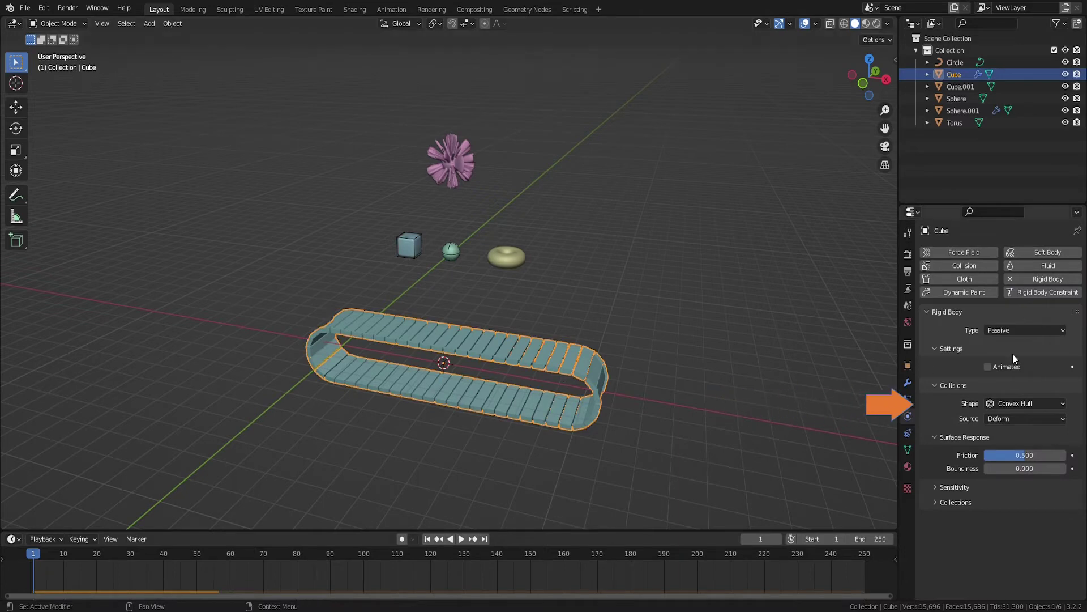
left_click(1002, 419)
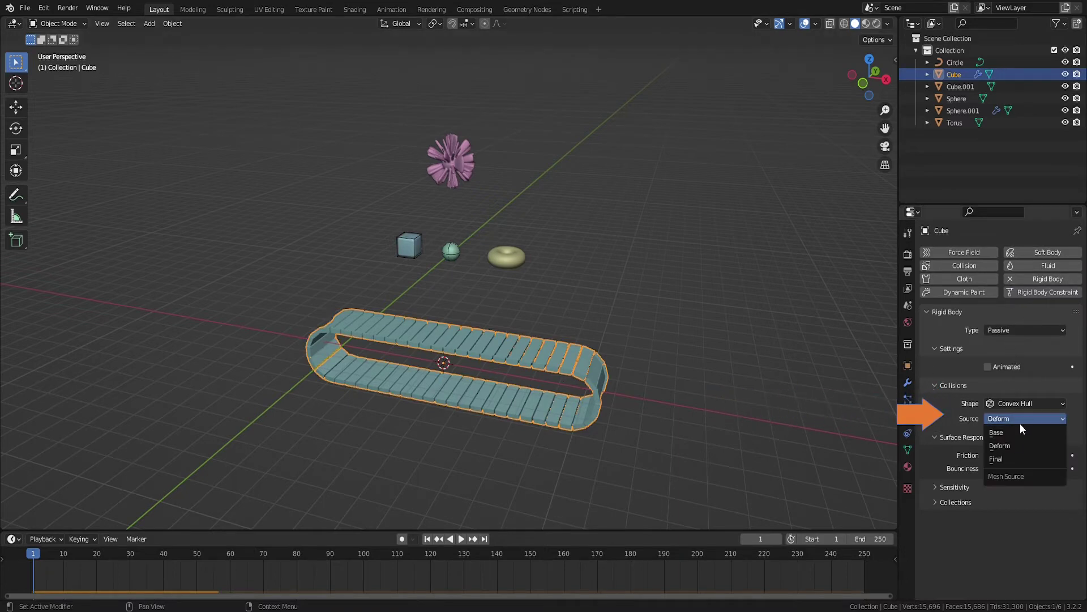
left_click(1012, 457)
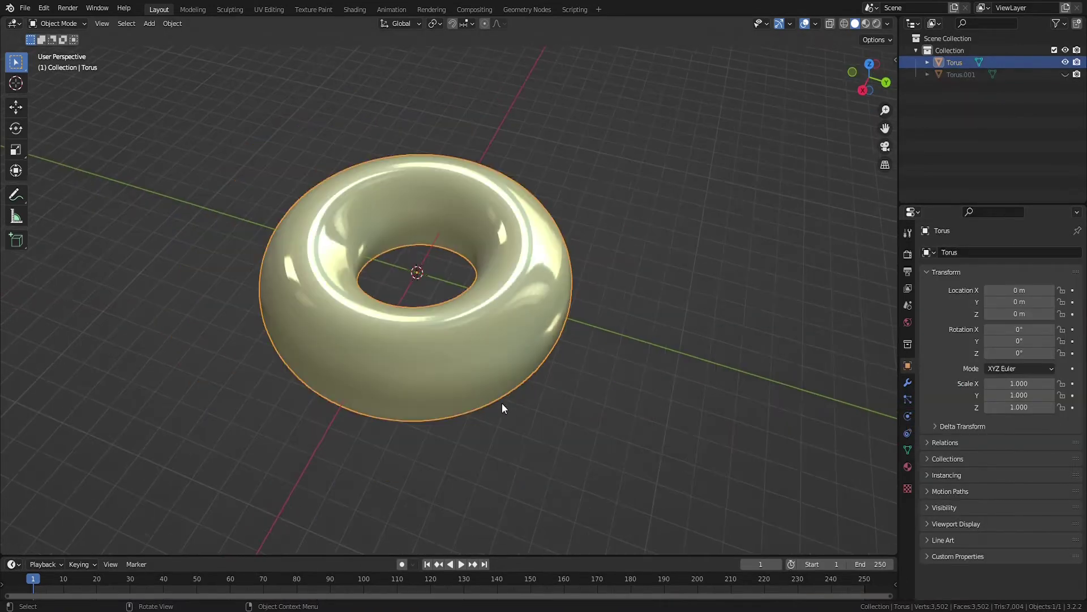
middle_click_drag(502, 403, 543, 405)
left_click(1066, 74)
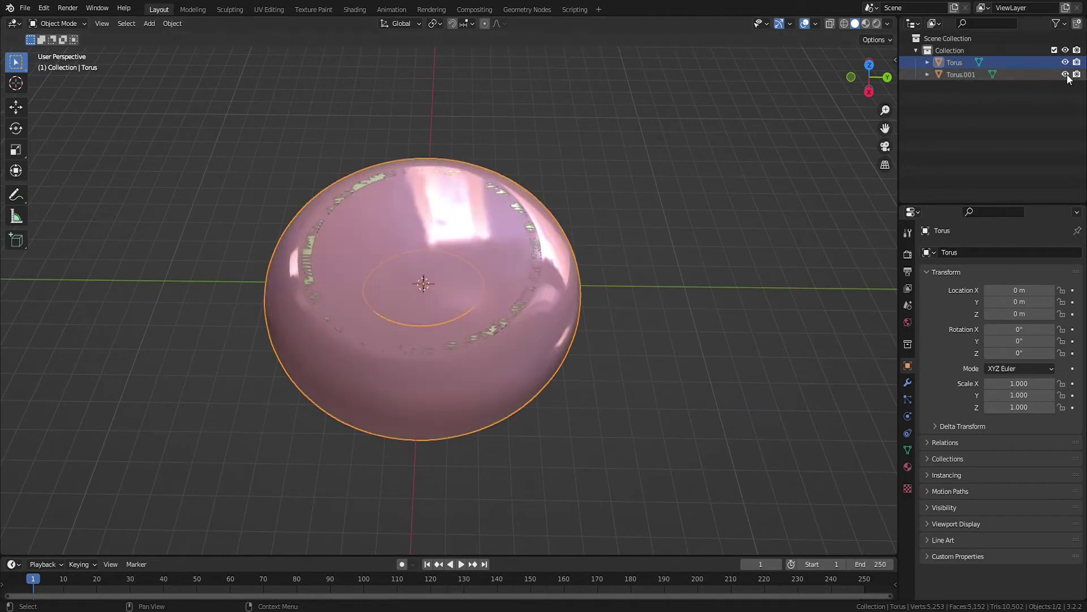
Move Torus.001 along Y to 12.886 m and keep the track's collision Source on Final
left_click(961, 75)
key("g")
key("y")
left_click(258, 289)
middle_click_drag(257, 288, 529, 323)
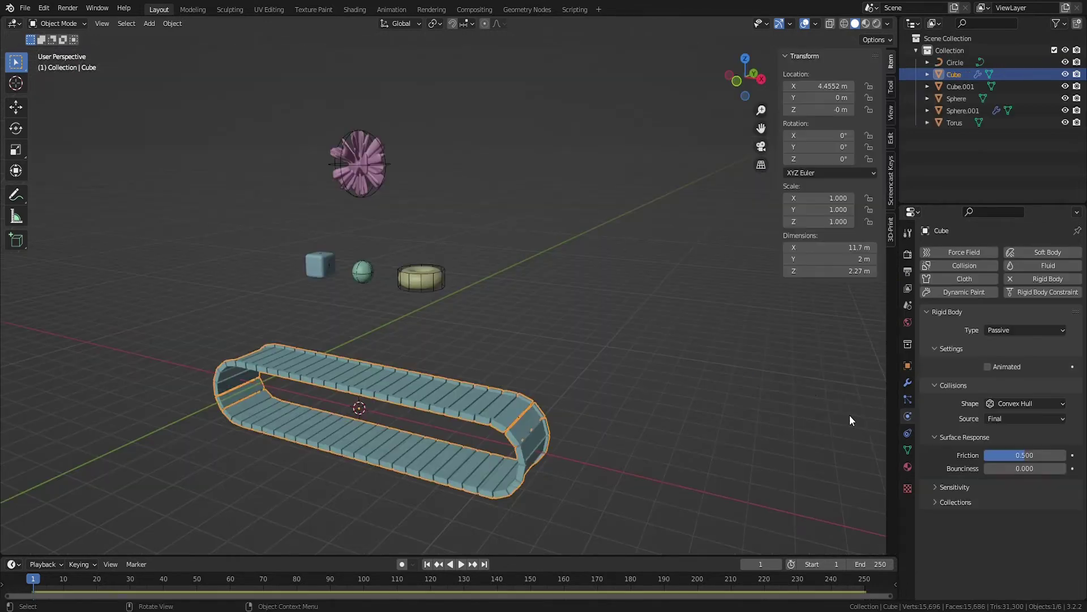
left_click(1048, 416)
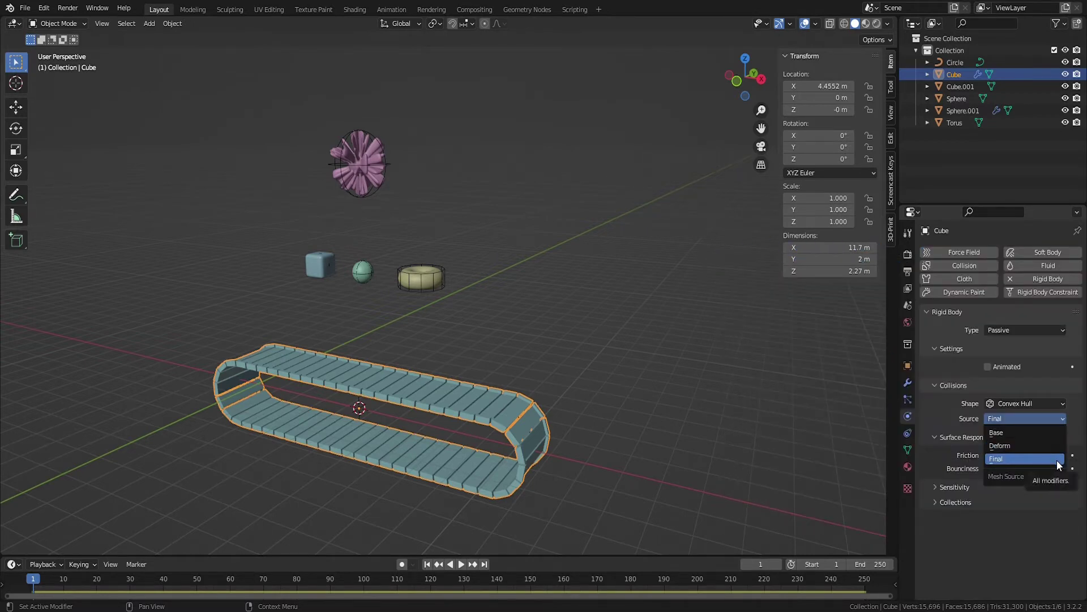
left_click(1045, 460)
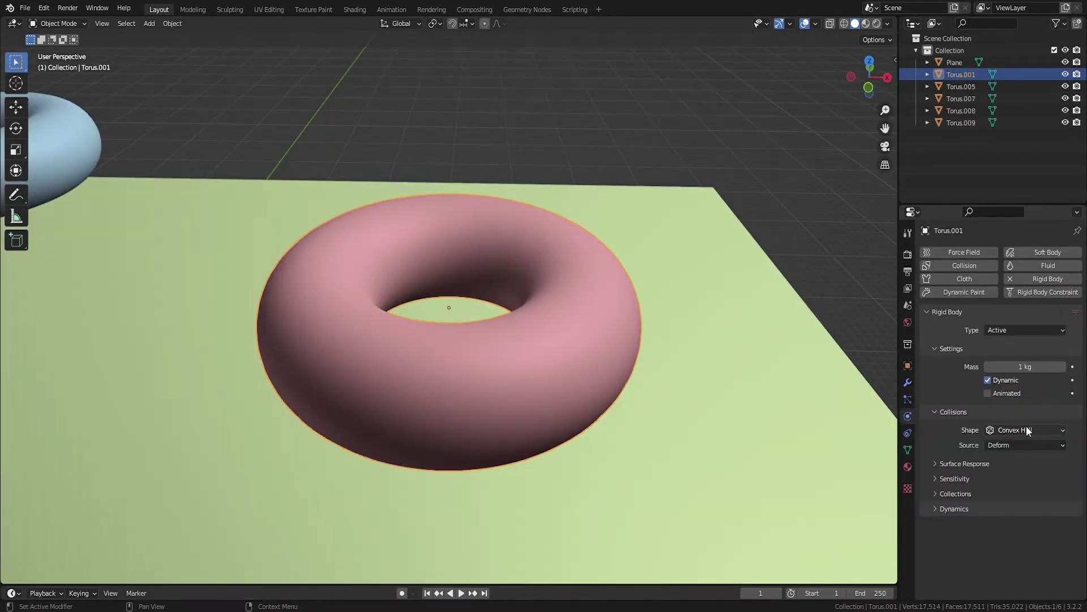
left_click(1040, 430)
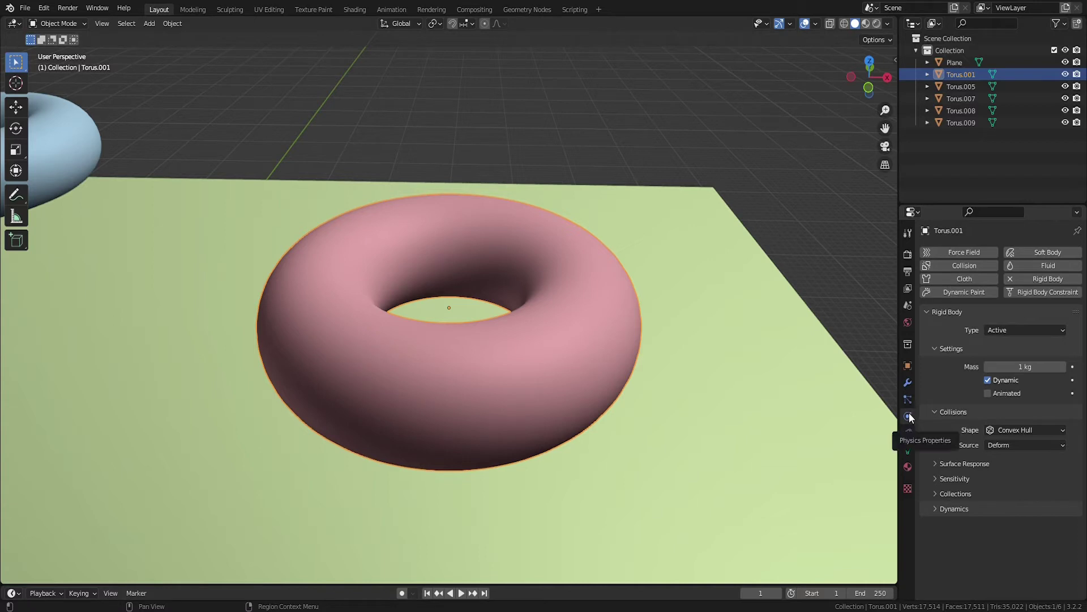
Set the torus's viewport Display As to Bounds
left_click(908, 367)
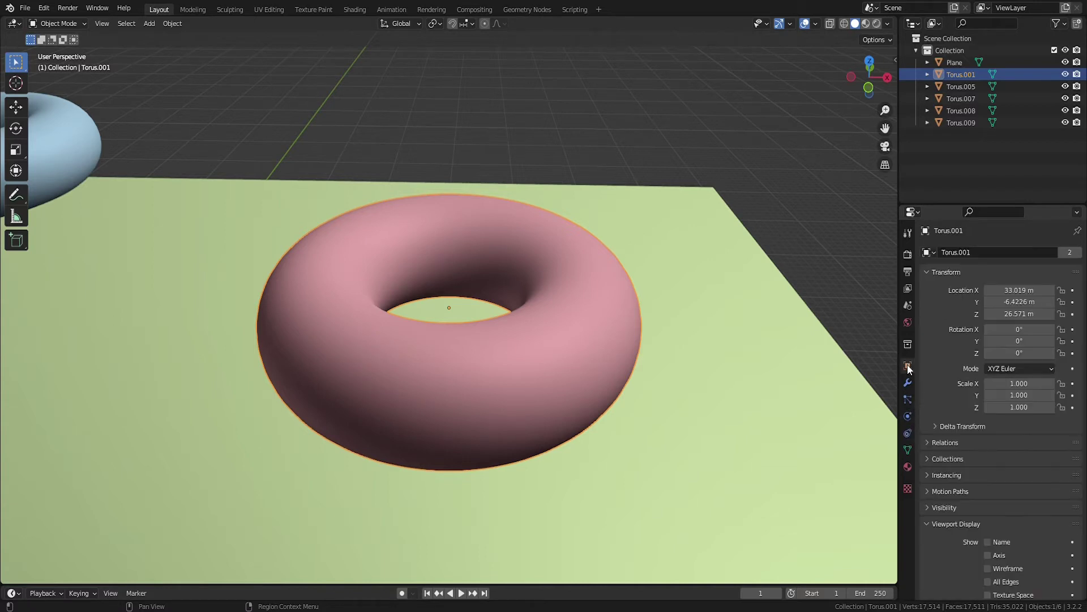
scroll(940, 502, "down", 5)
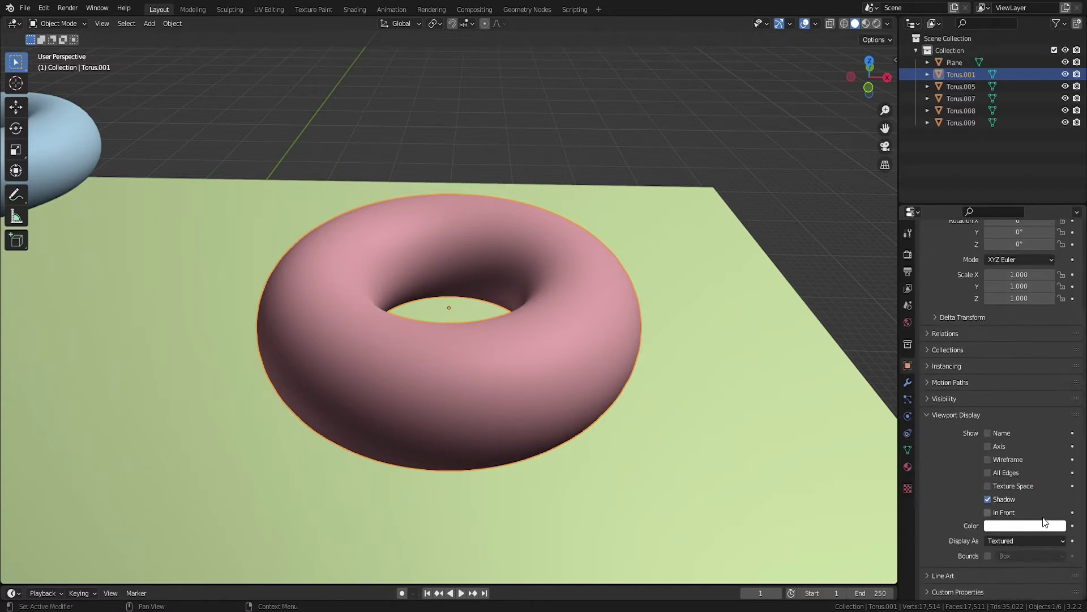
left_click(1028, 541)
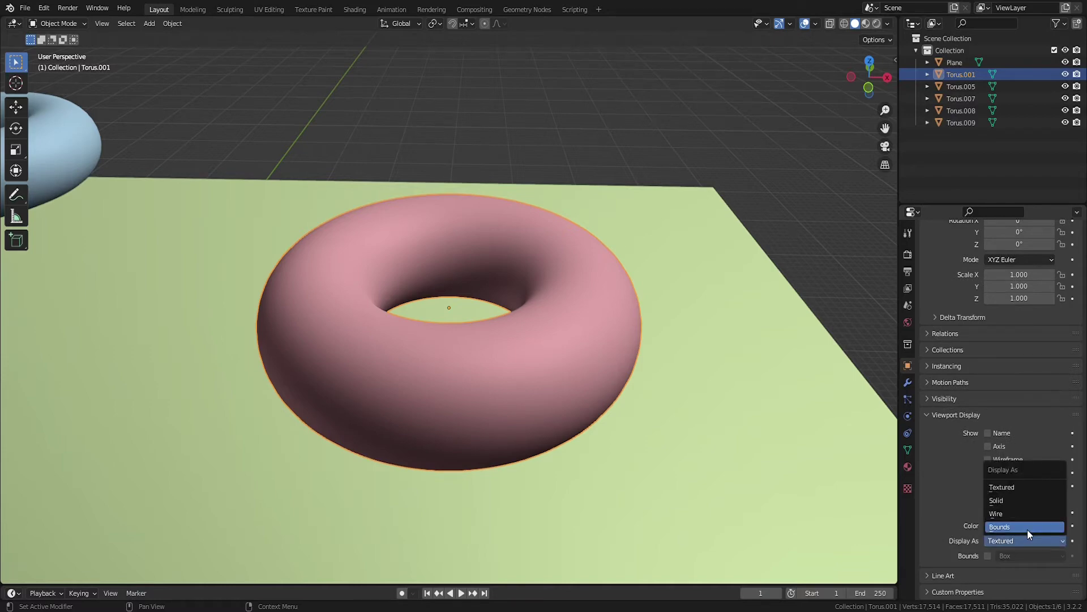
left_click(1027, 529)
middle_click_drag(736, 482, 872, 410)
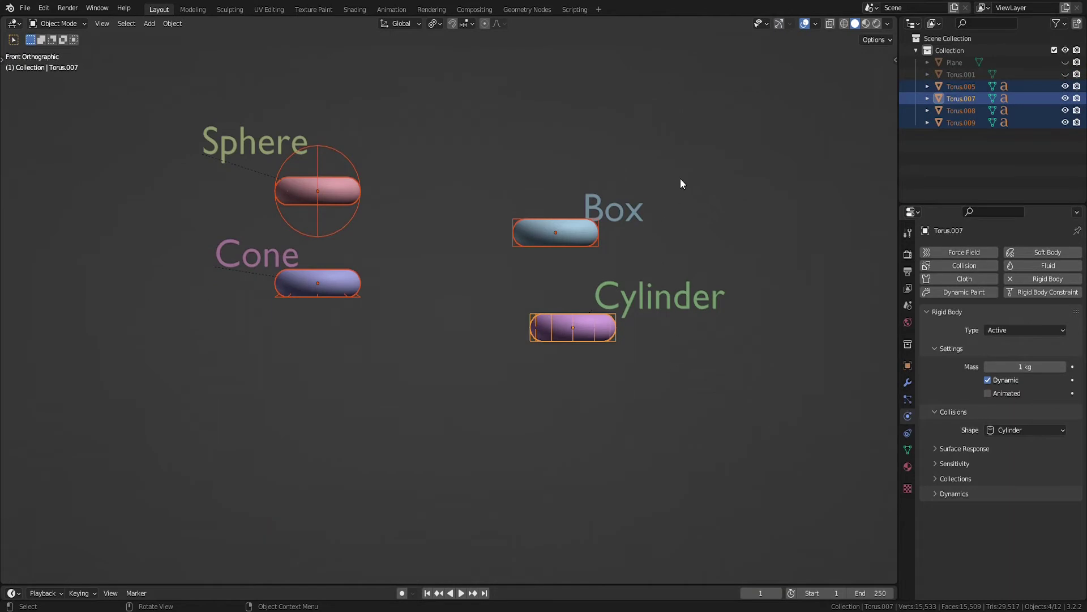
Select the Convex Hull and Mesh tori in turn to compare their collision shapes
scroll(681, 178, "up", 3)
middle_click_drag(718, 193, 718, 194)
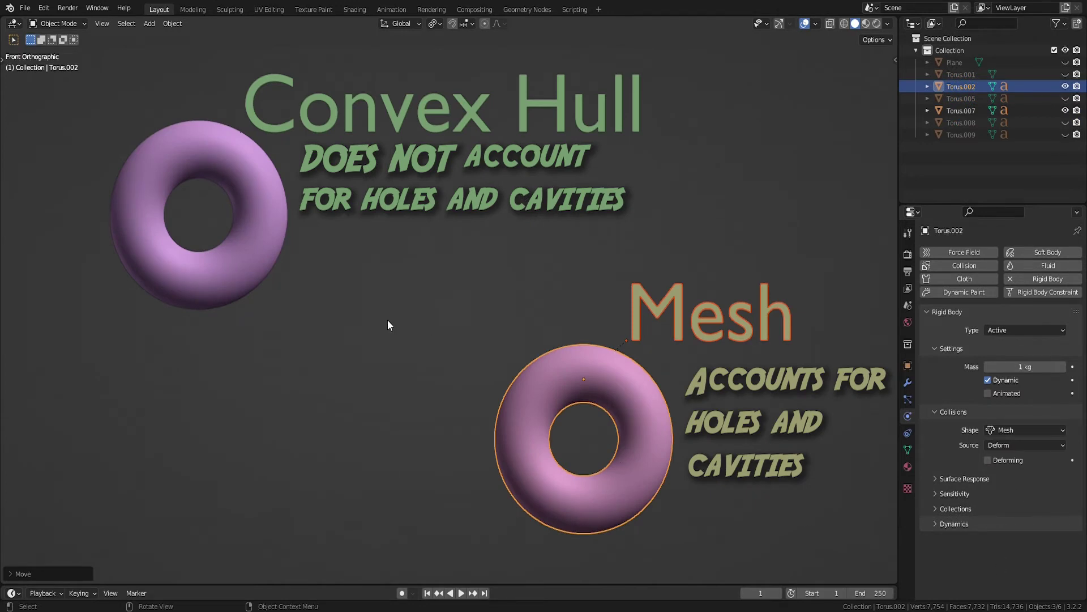
left_click(255, 266)
left_click(648, 466)
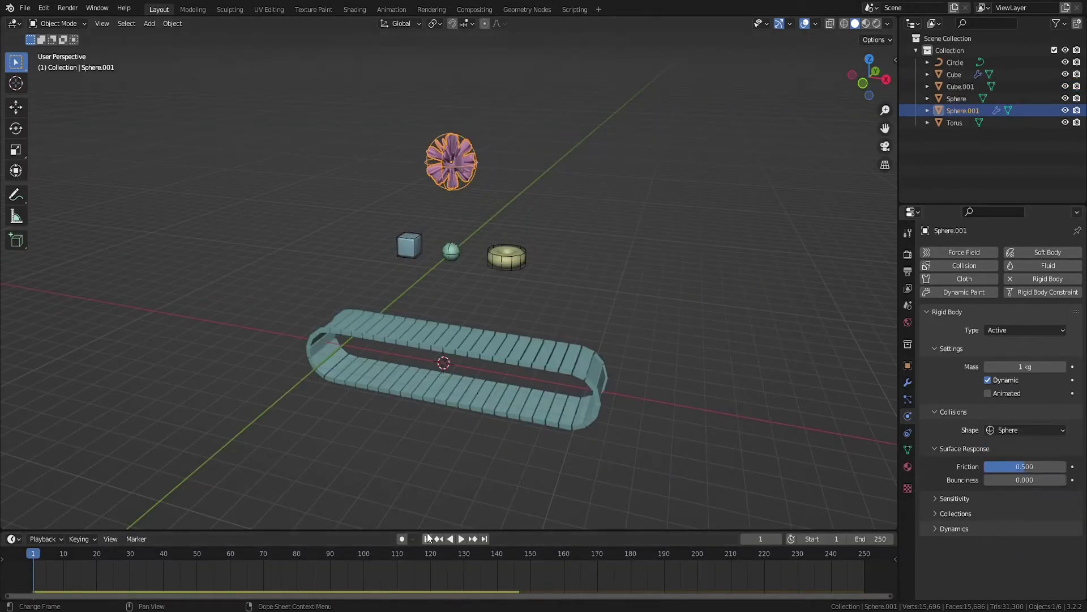
key("space")
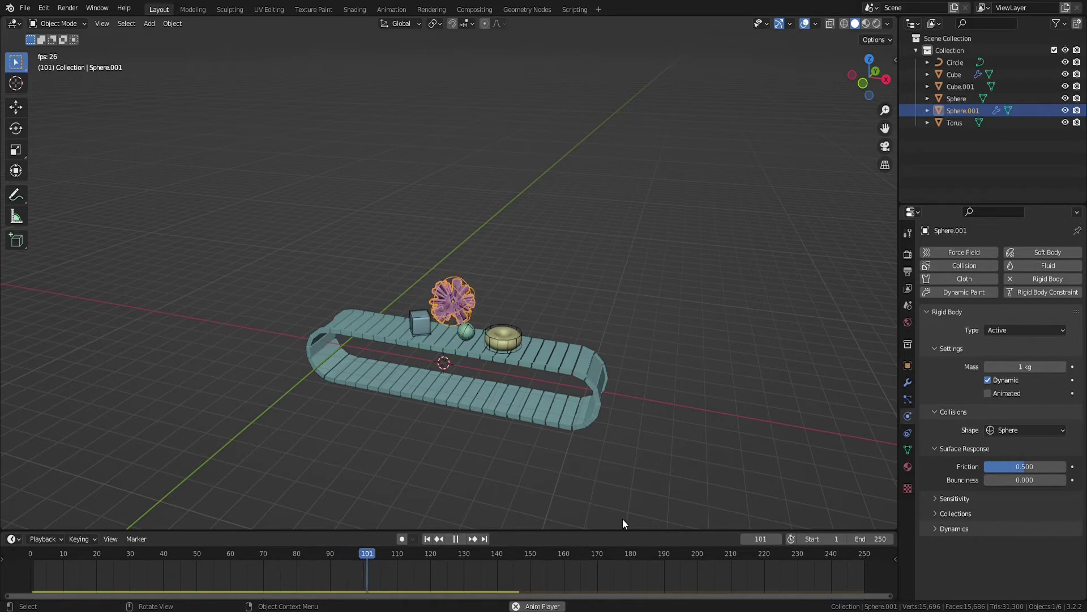
Give Cube.001 a Sphere collision shape, replay, and slide the track to X 4.7752 m
left_click(456, 539)
left_click(427, 539)
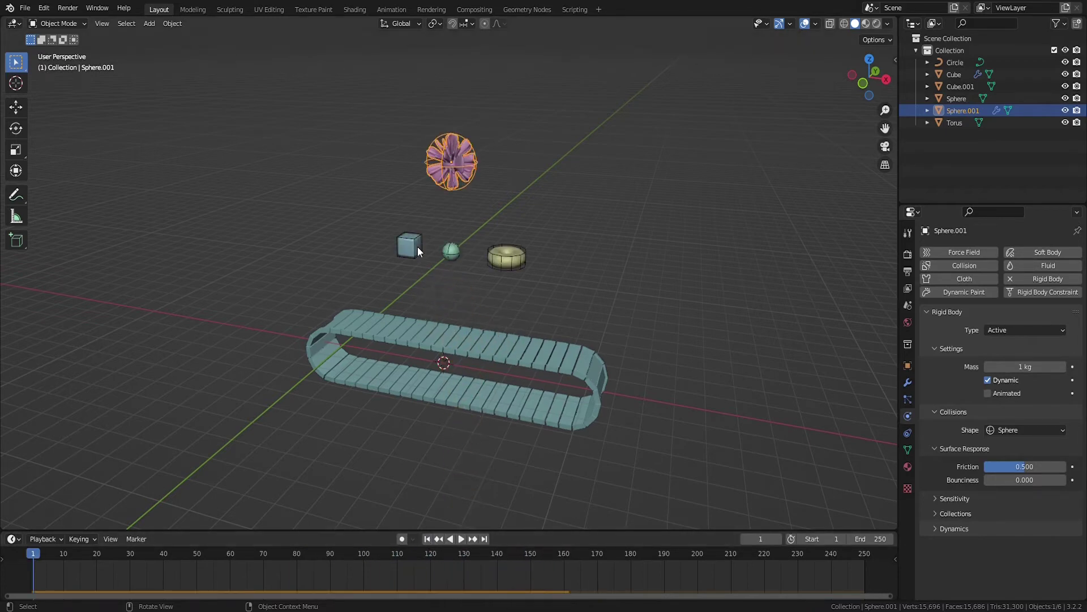
left_click(418, 246)
left_click(998, 429)
left_click(995, 461)
key("space")
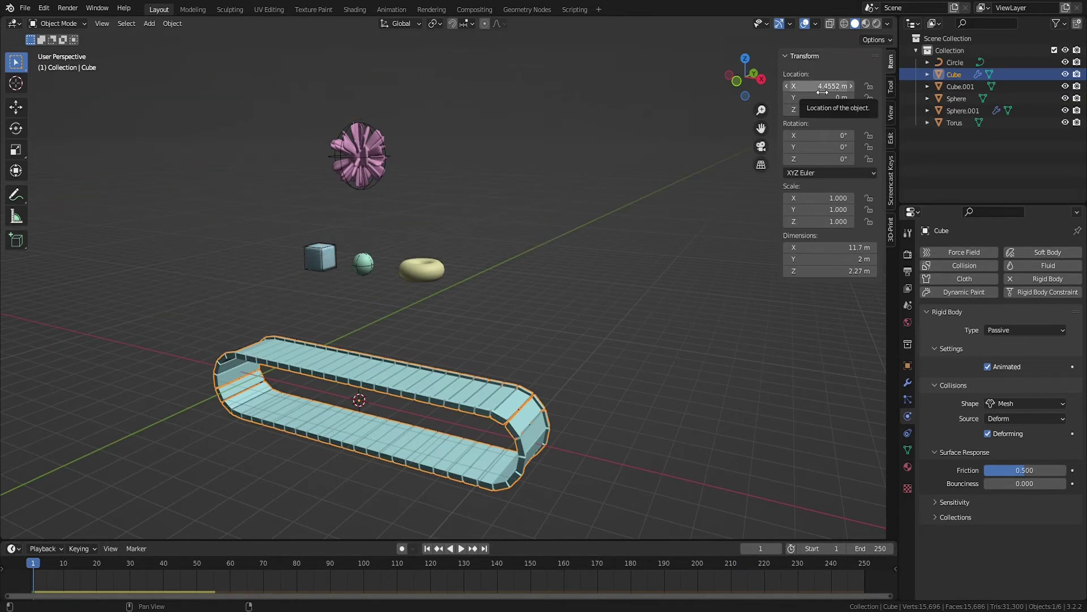
left_click_drag(821, 86, 784, 86)
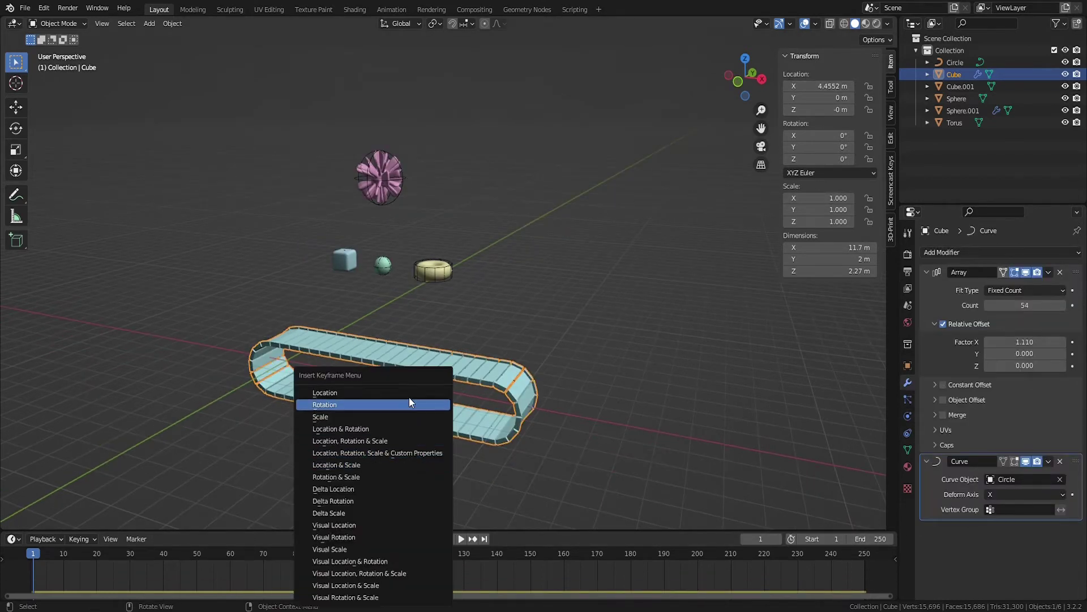
Keyframe the track's Location at frame 1 and, after an X move, at frame 120
left_click(397, 389)
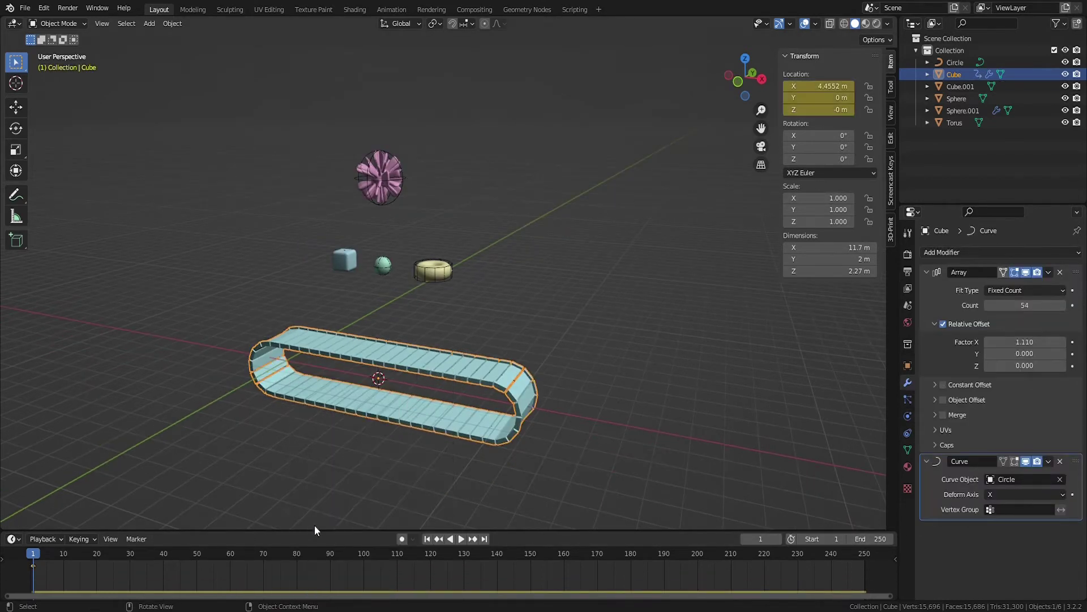
left_click_drag(50, 552, 432, 554)
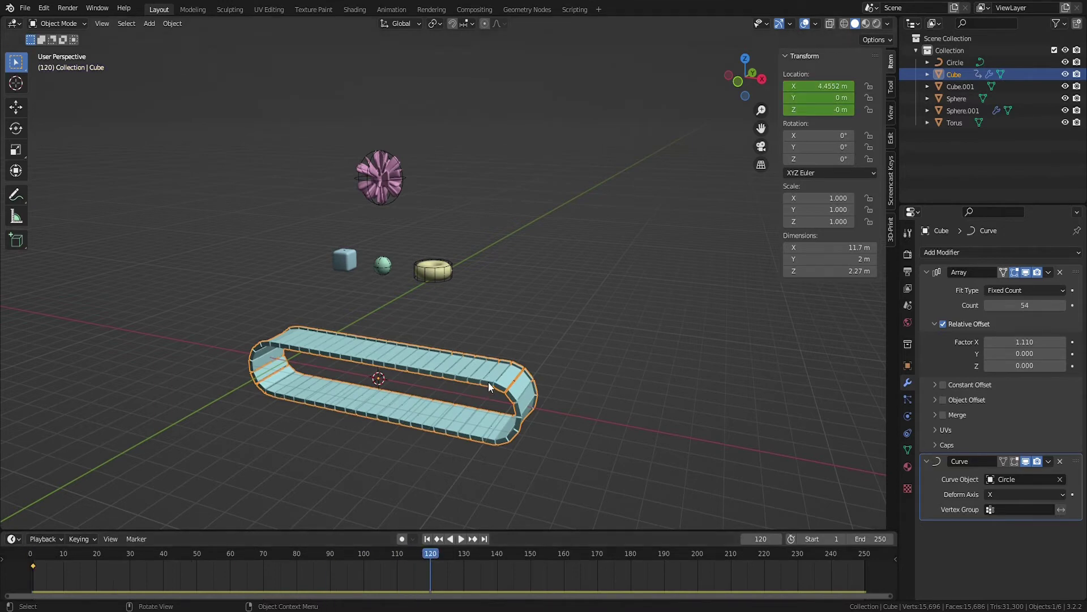
key("g")
key("x")
left_click(882, 437)
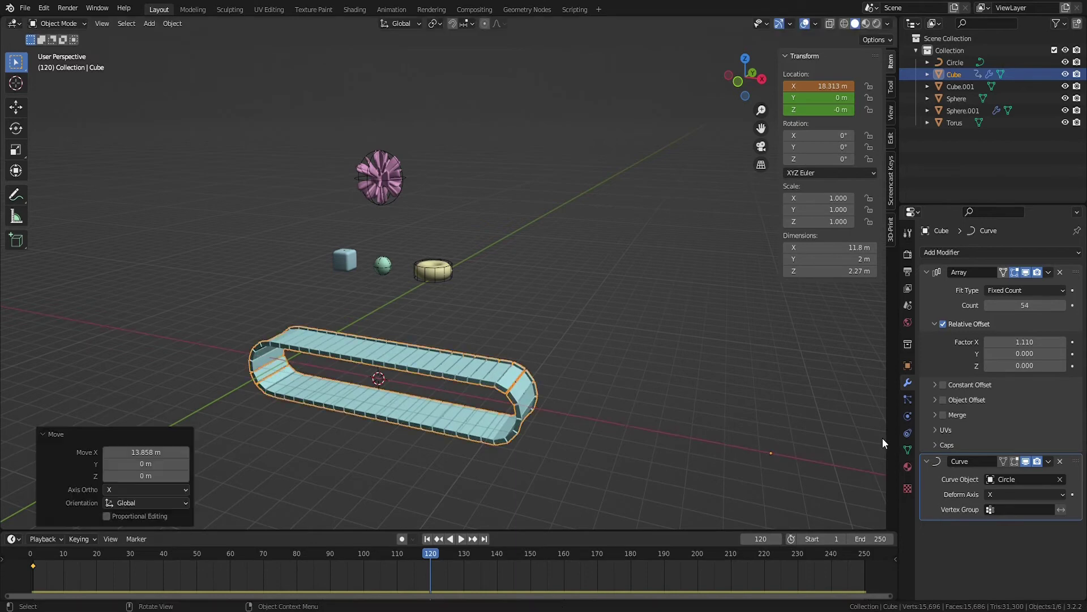
key("i")
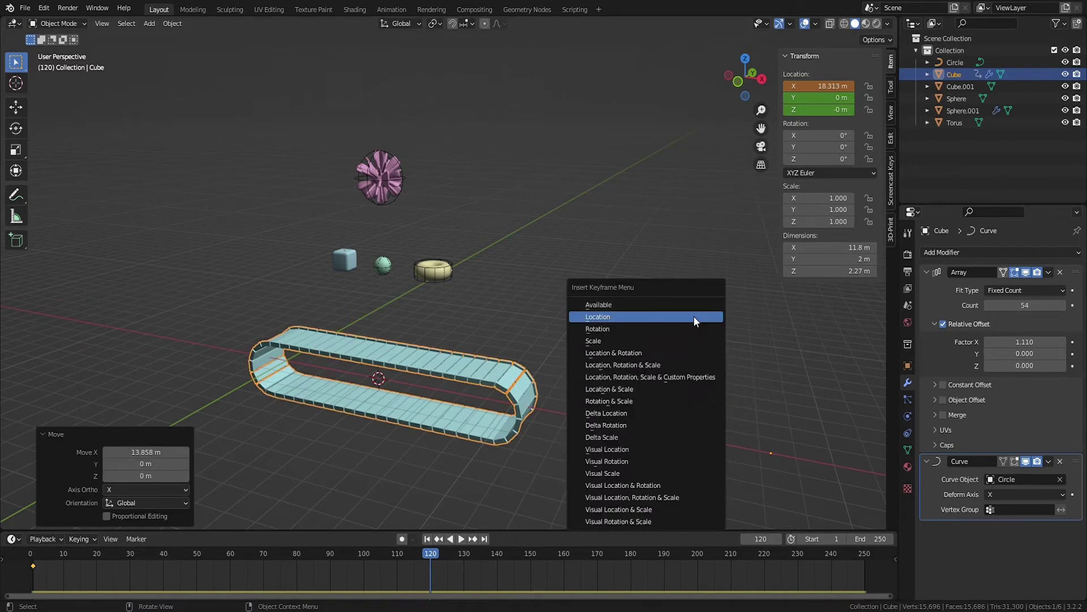
left_click(694, 316)
left_click(427, 541)
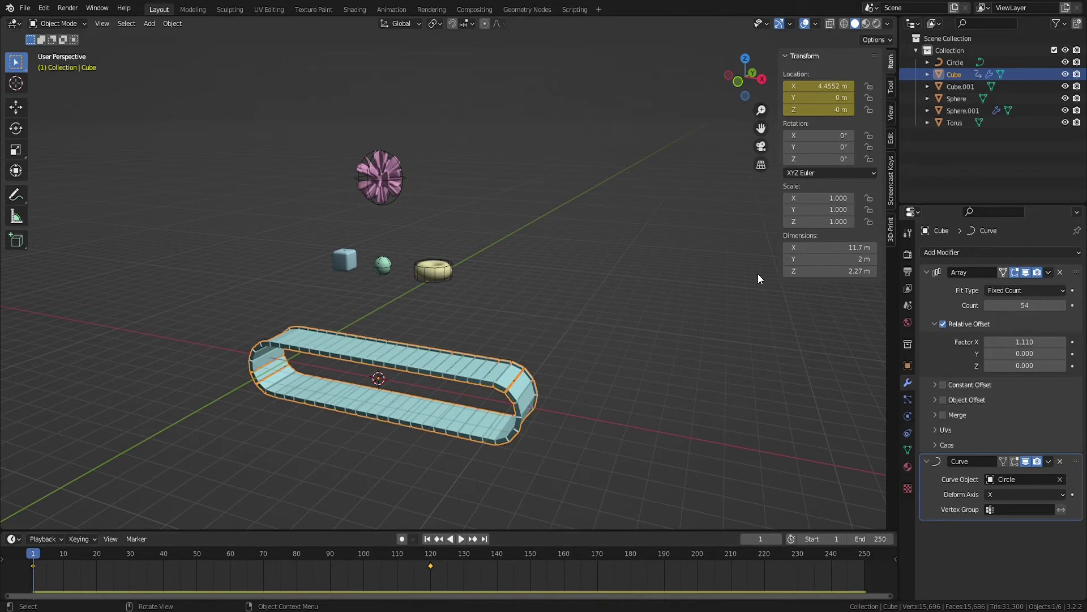
left_click(461, 539)
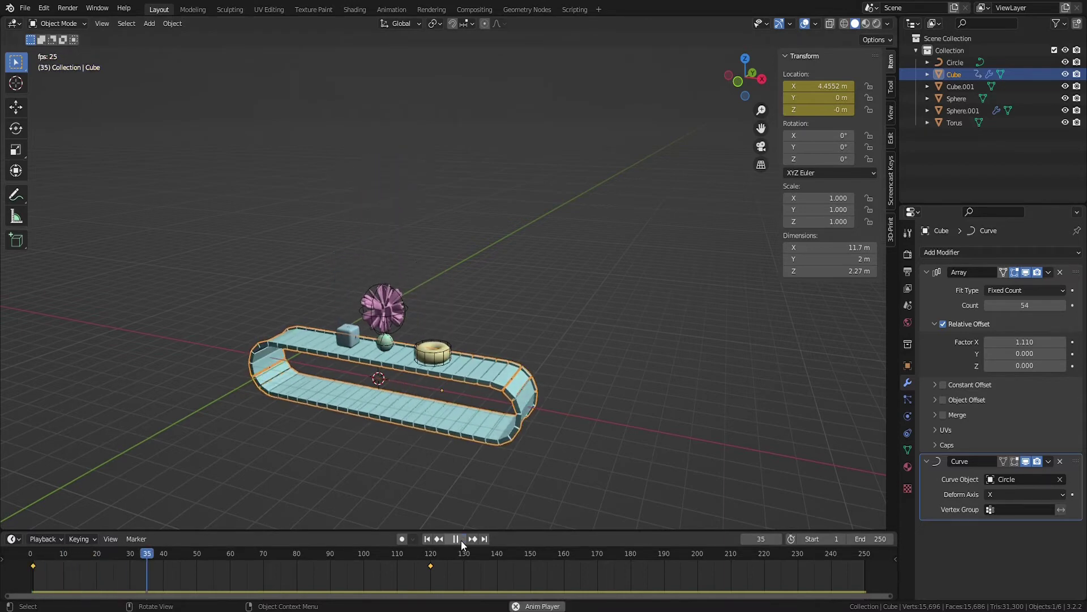
key("Escape")
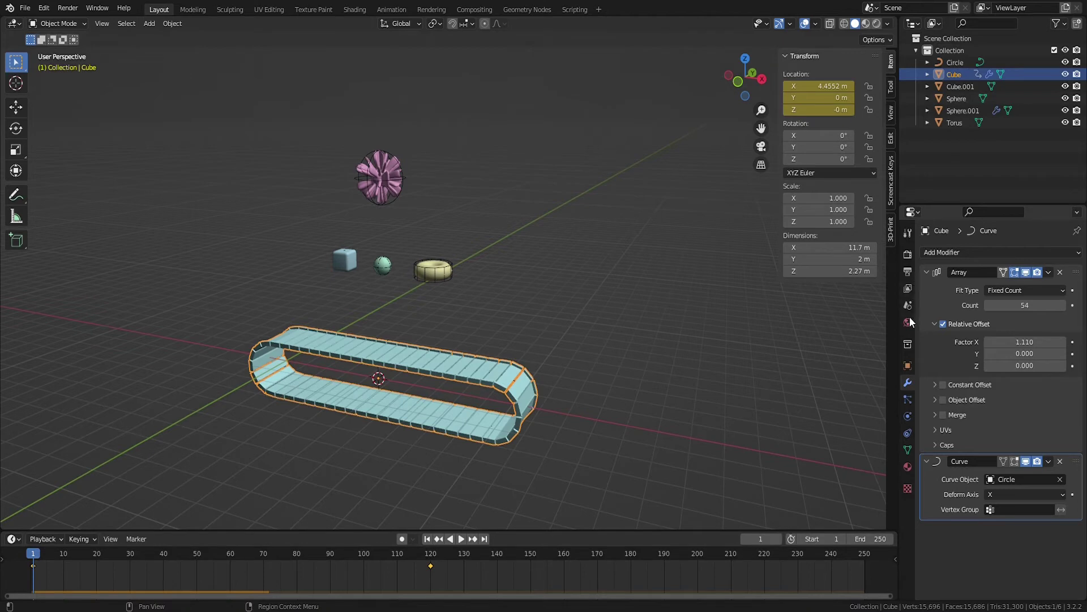
Apply the track's Array modifier and set its collision Shape to Mesh with Deform source
left_click(1049, 272)
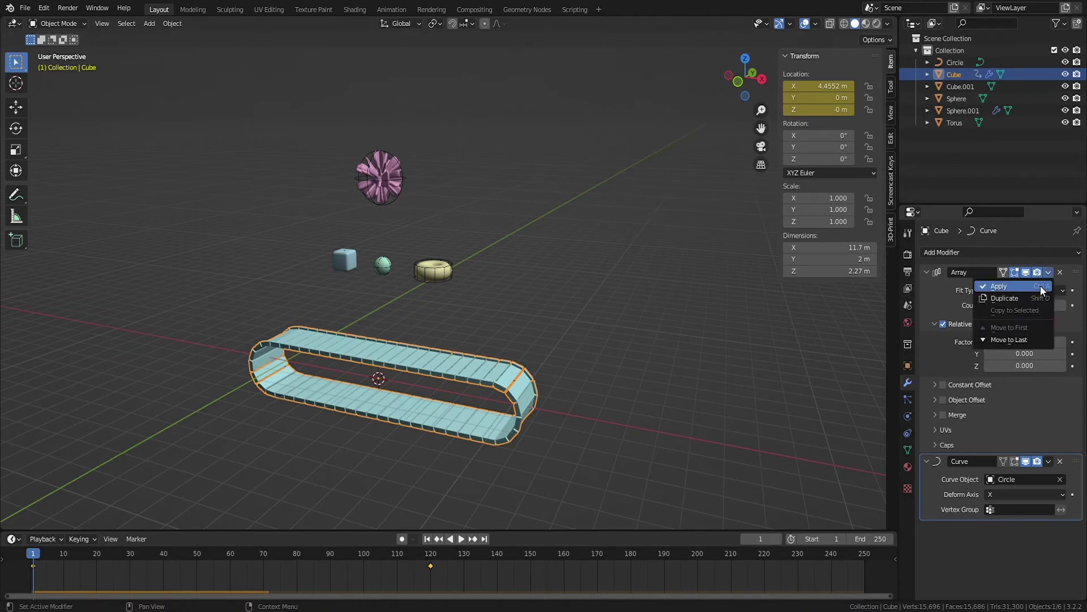
left_click(1041, 285)
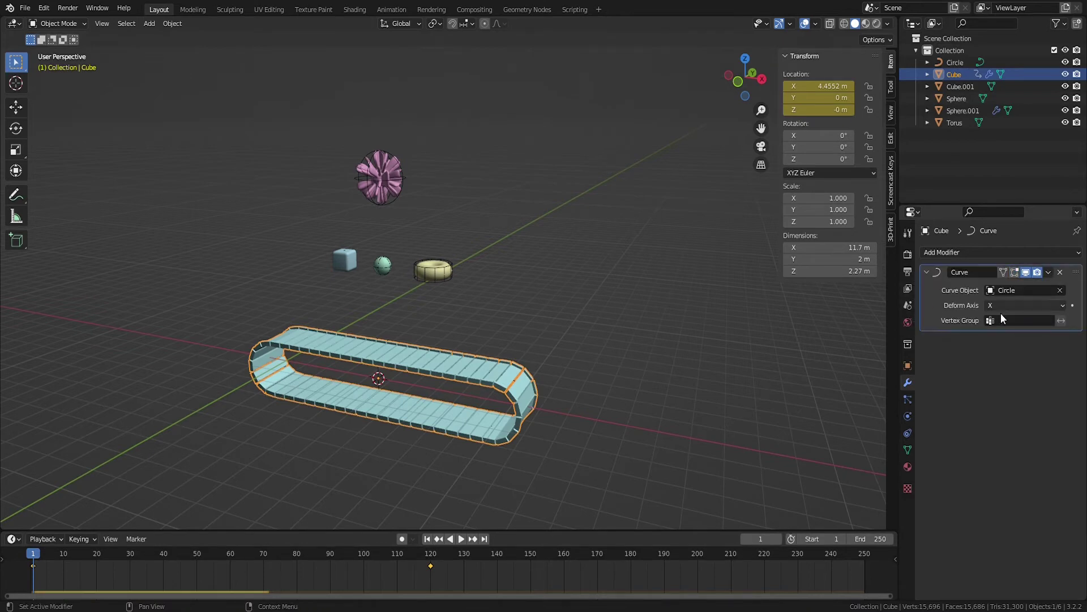
left_click(908, 417)
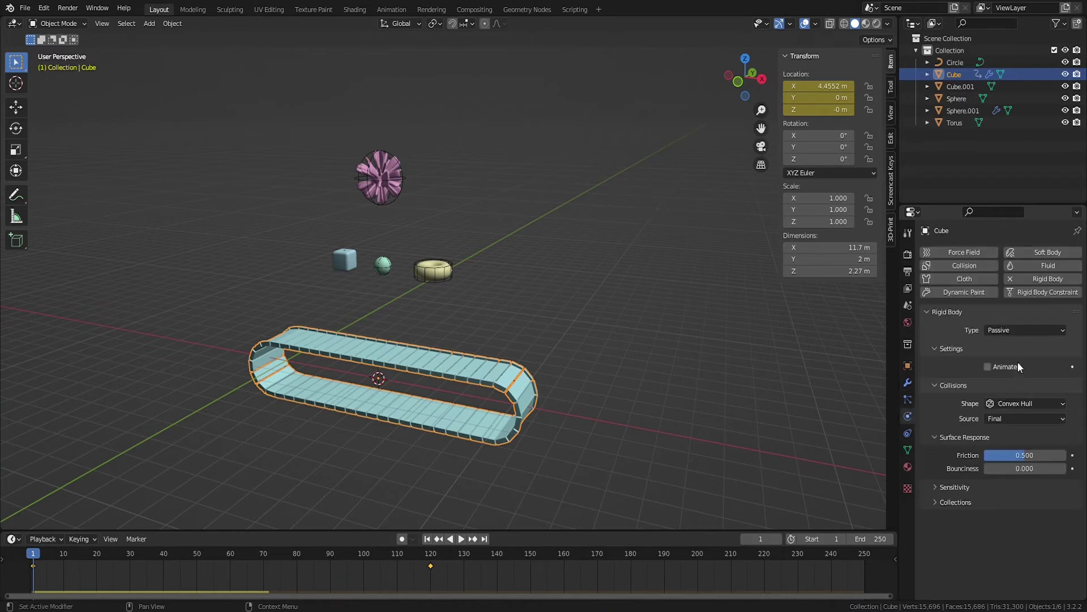
left_click(1014, 406)
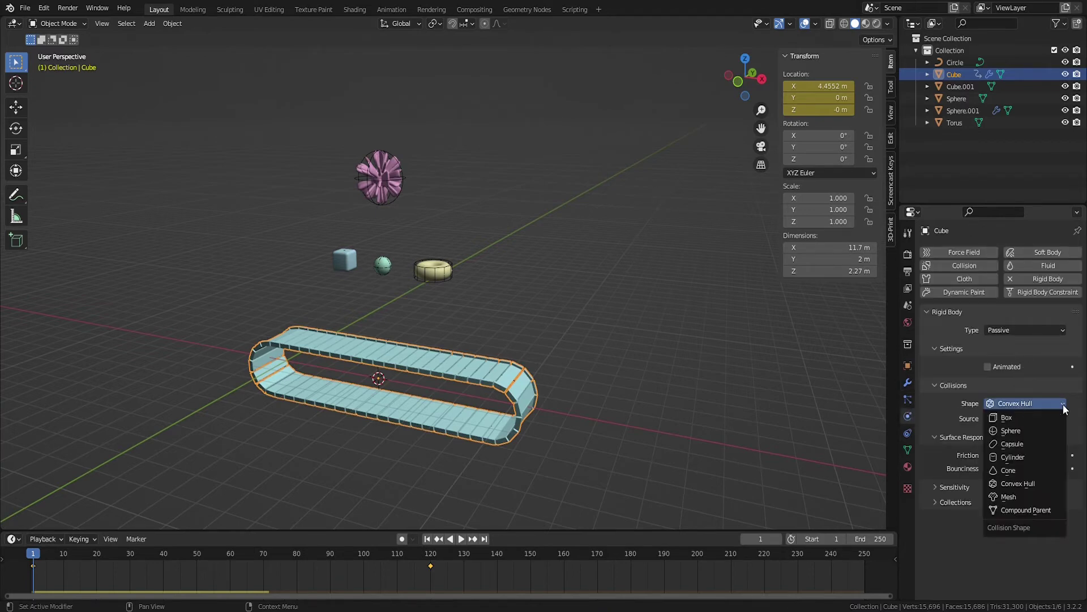
left_click(1049, 496)
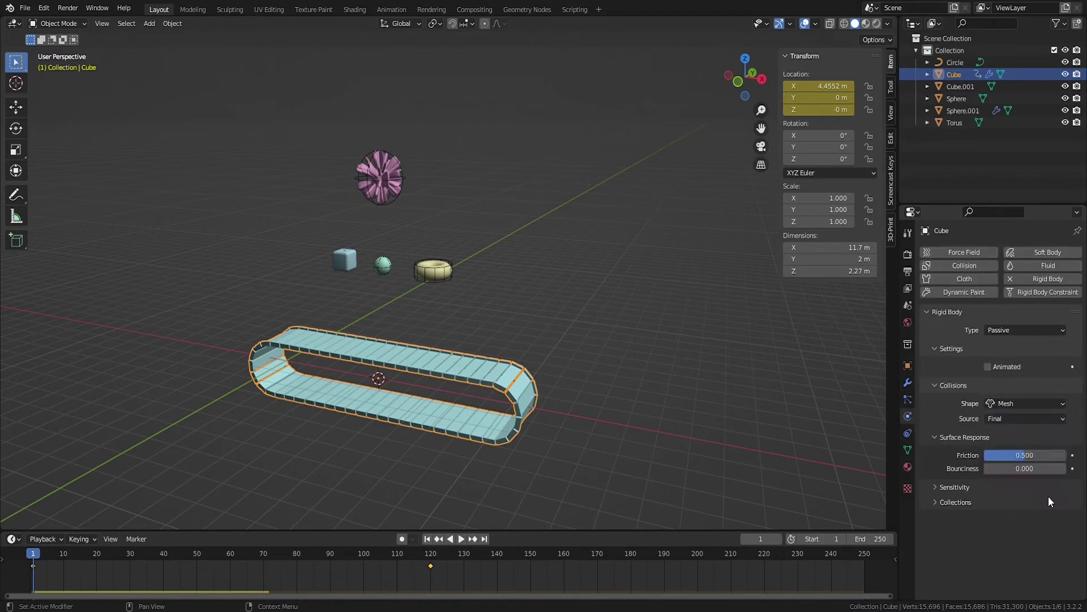
left_click(1025, 417)
left_click(1022, 444)
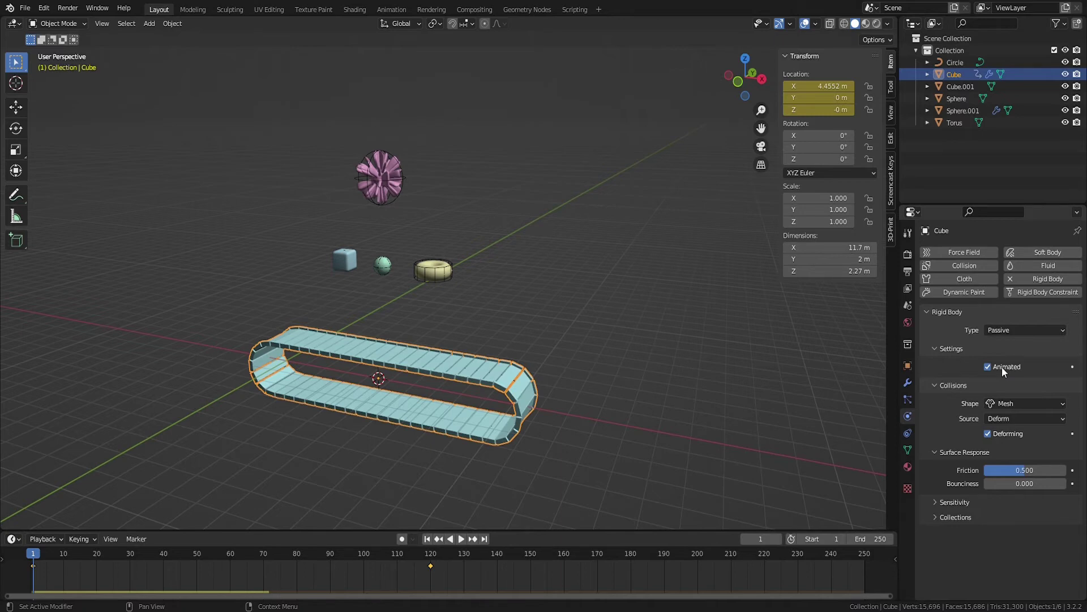
left_click(424, 268)
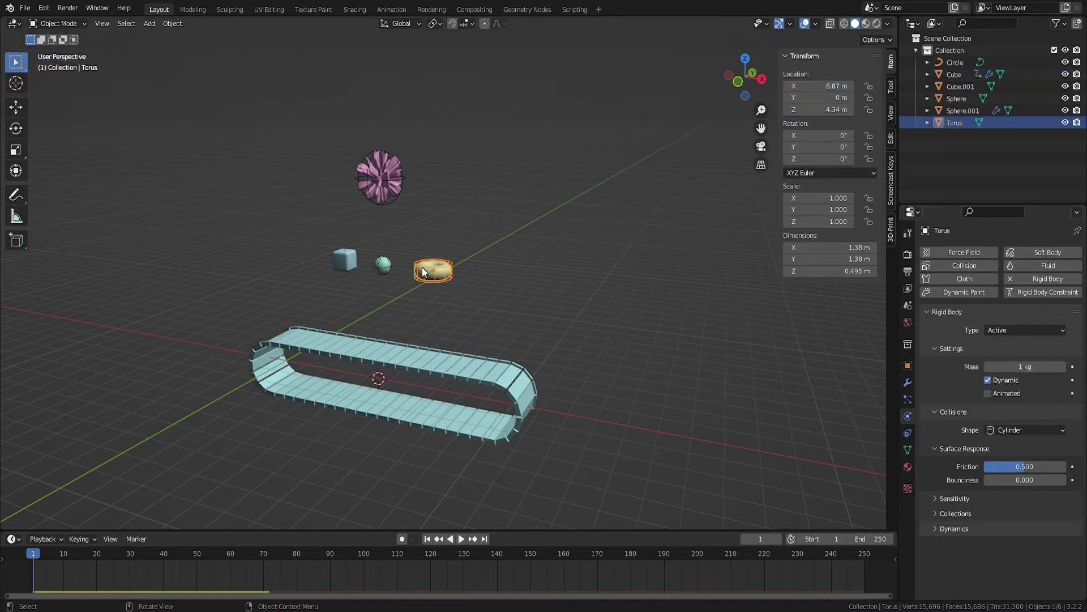
Switch the torus's collision shape from Cylinder to Convex Hull, playing the simulation before and after
left_click(461, 538)
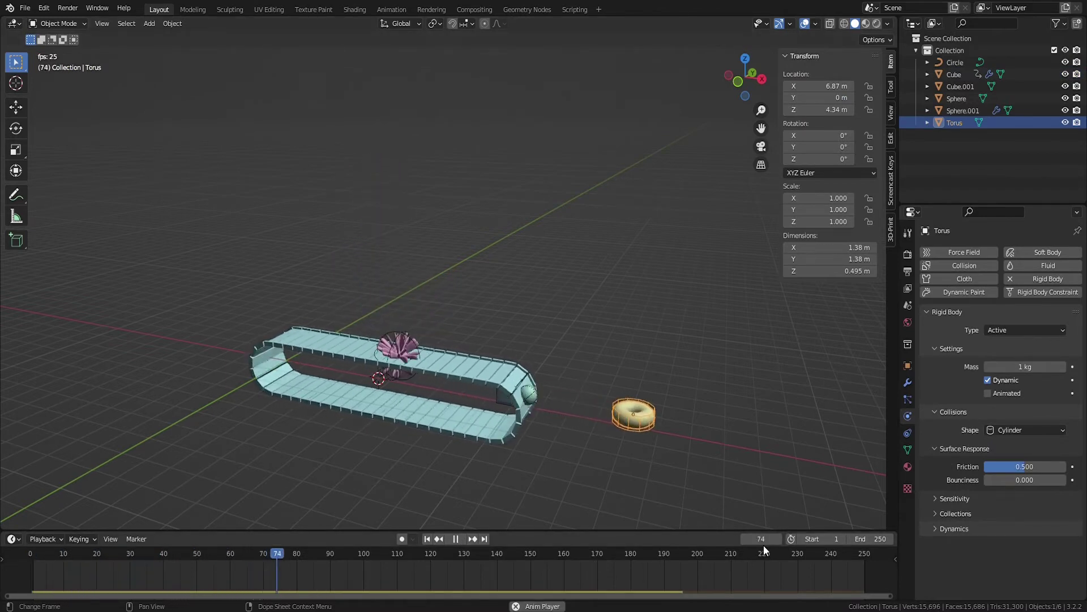
left_click(456, 538)
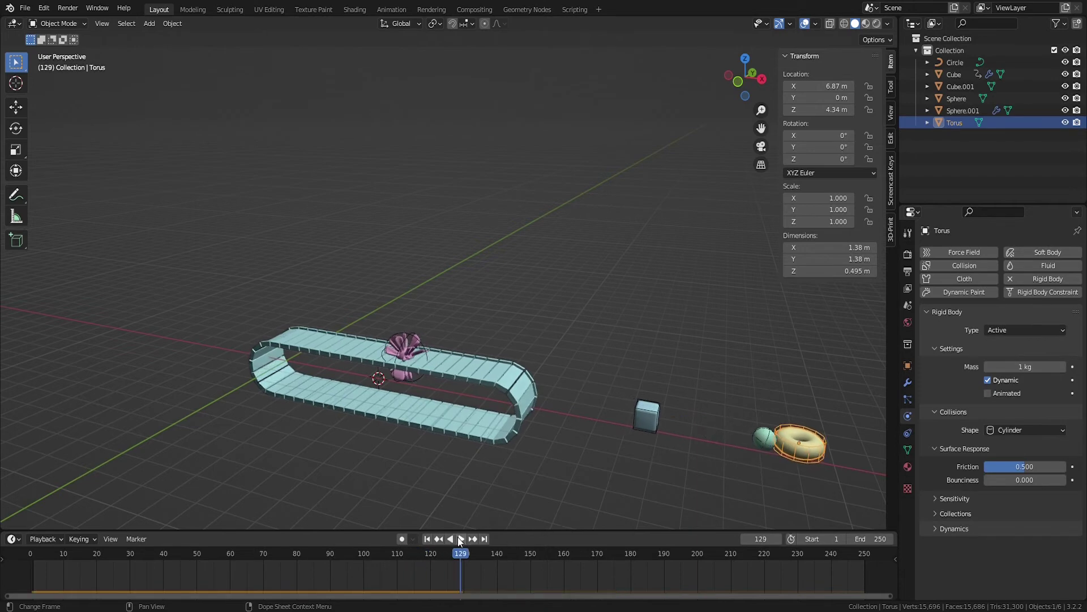
left_click(427, 539)
left_click(1005, 432)
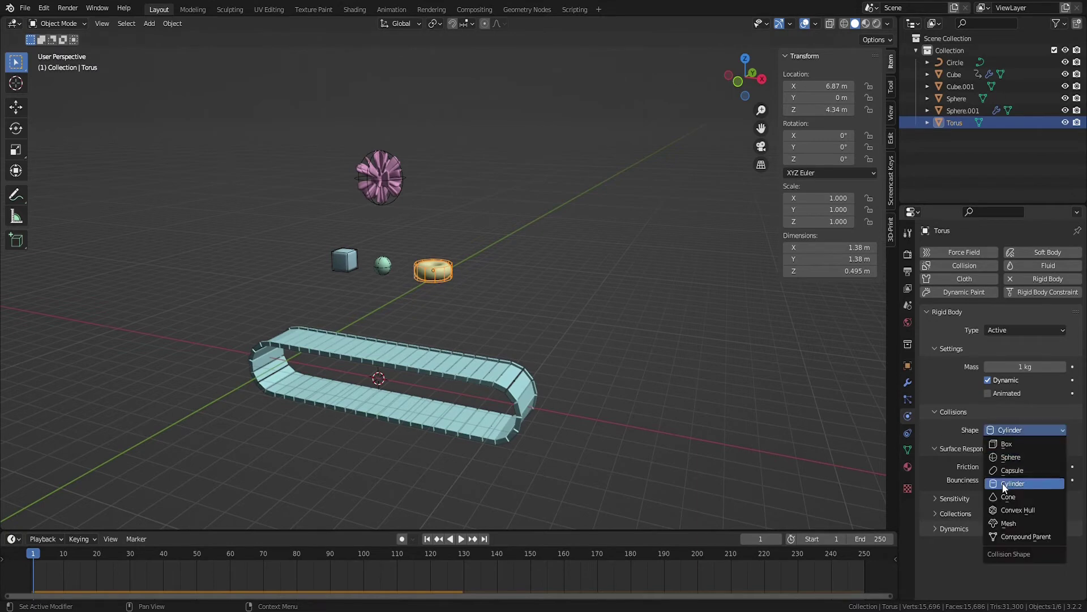
left_click(1017, 510)
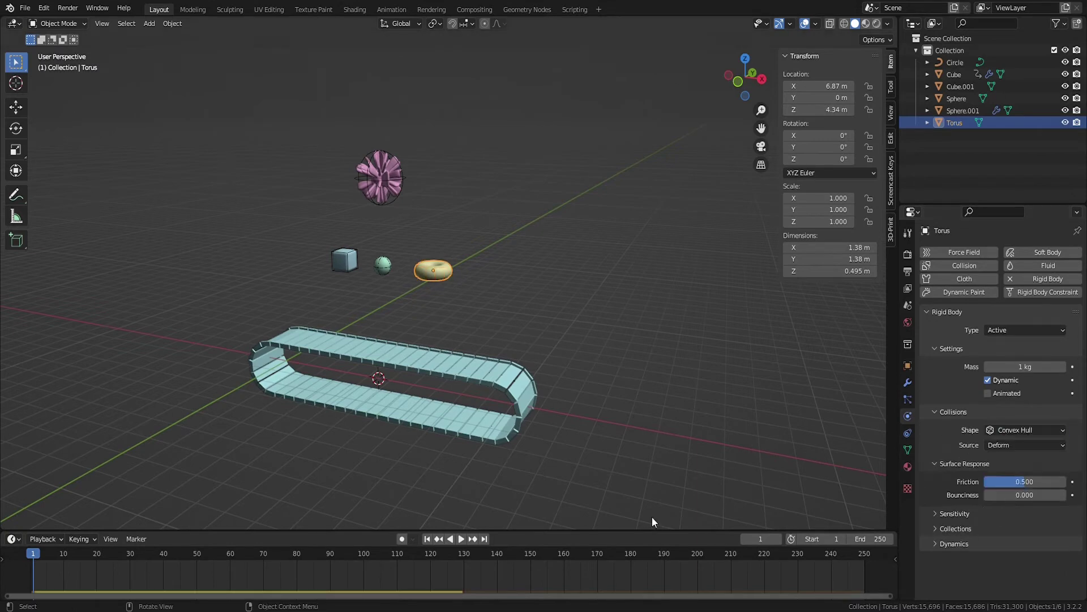
left_click(461, 539)
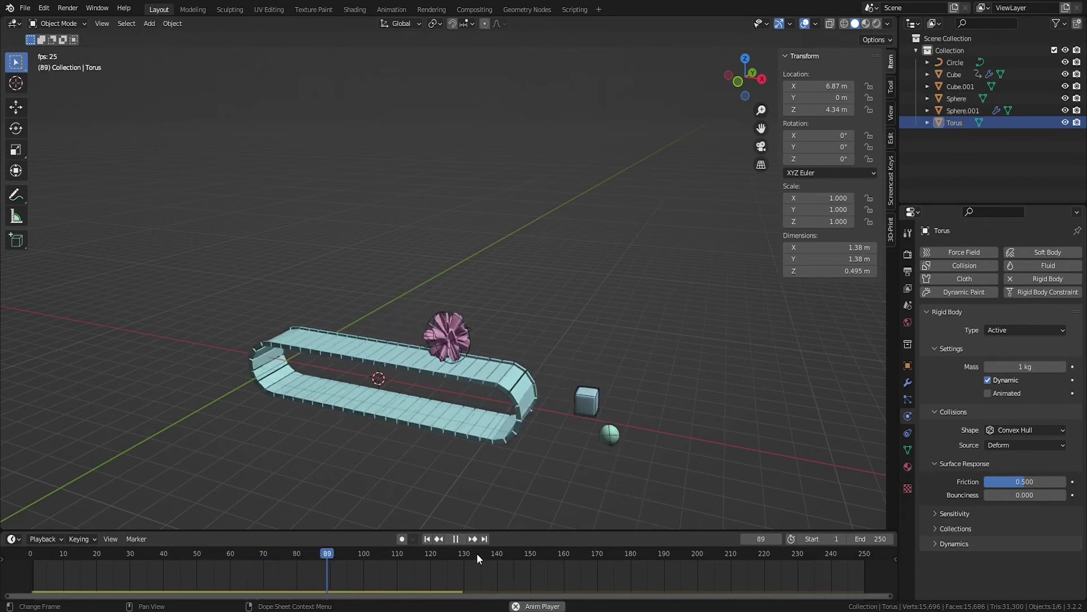
left_click(455, 538)
left_click(428, 539)
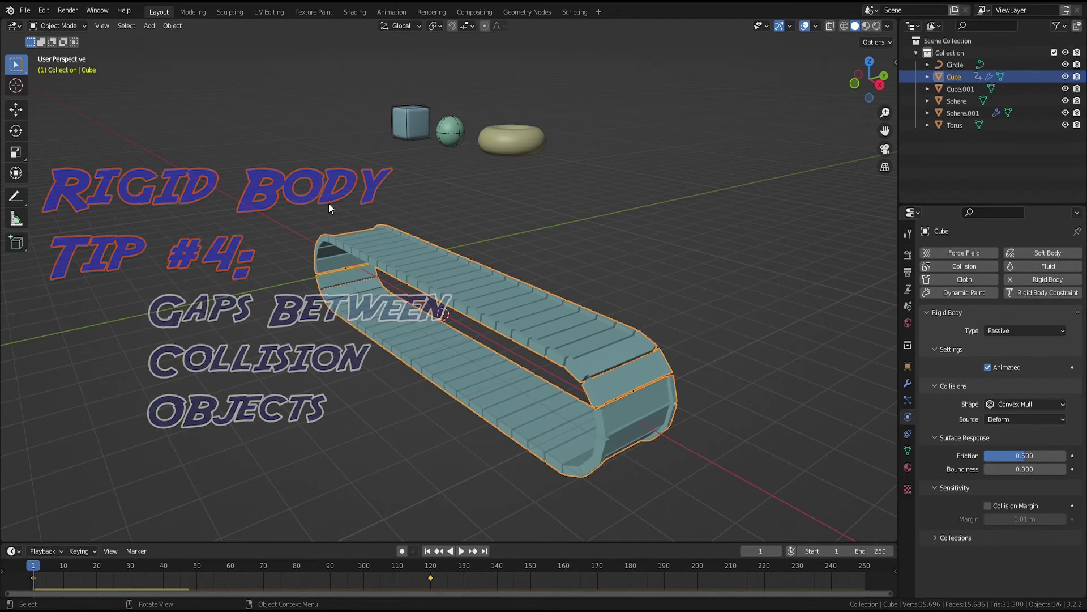
Play to frame 53 and annotate a line marking the gap above the track in right view
left_click(461, 552)
left_click(456, 551)
key("KP_3")
scroll(761, 357, "up", 8)
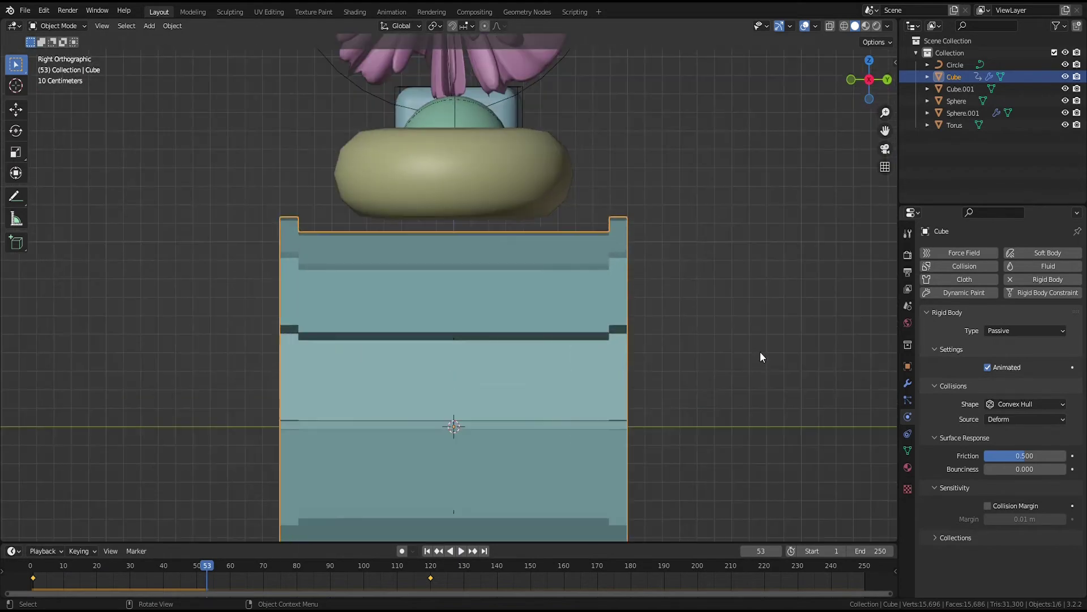
scroll(758, 354, "up", 3)
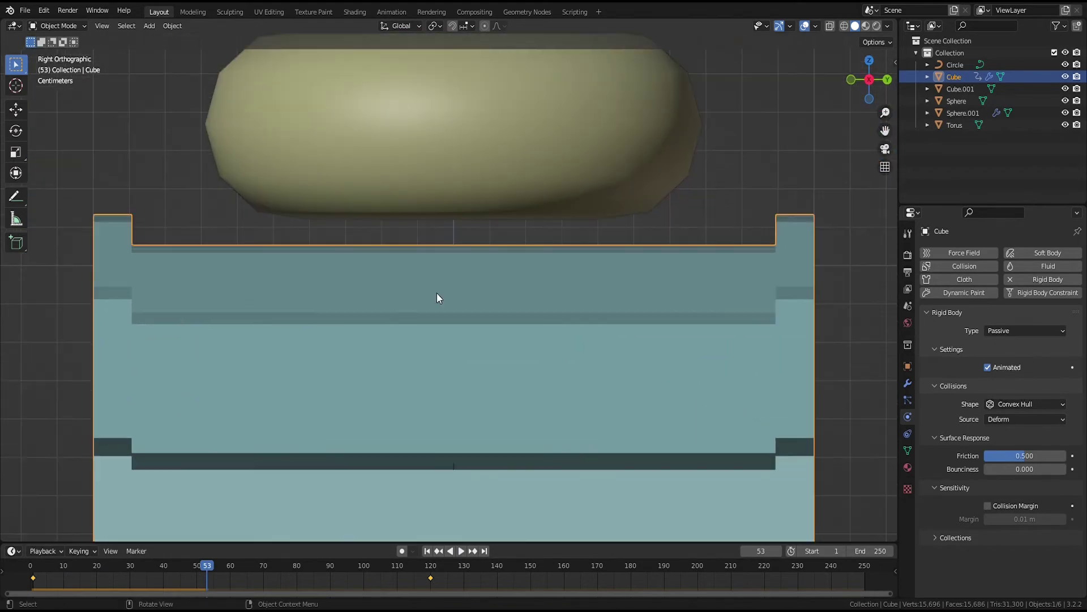
left_click(13, 197)
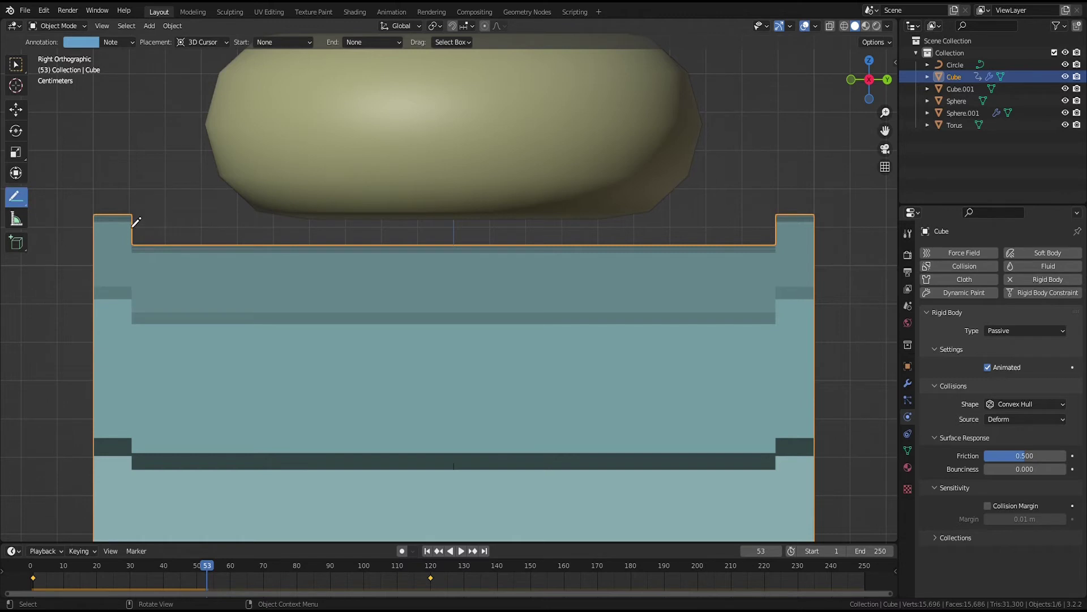
left_click_drag(136, 223, 790, 222)
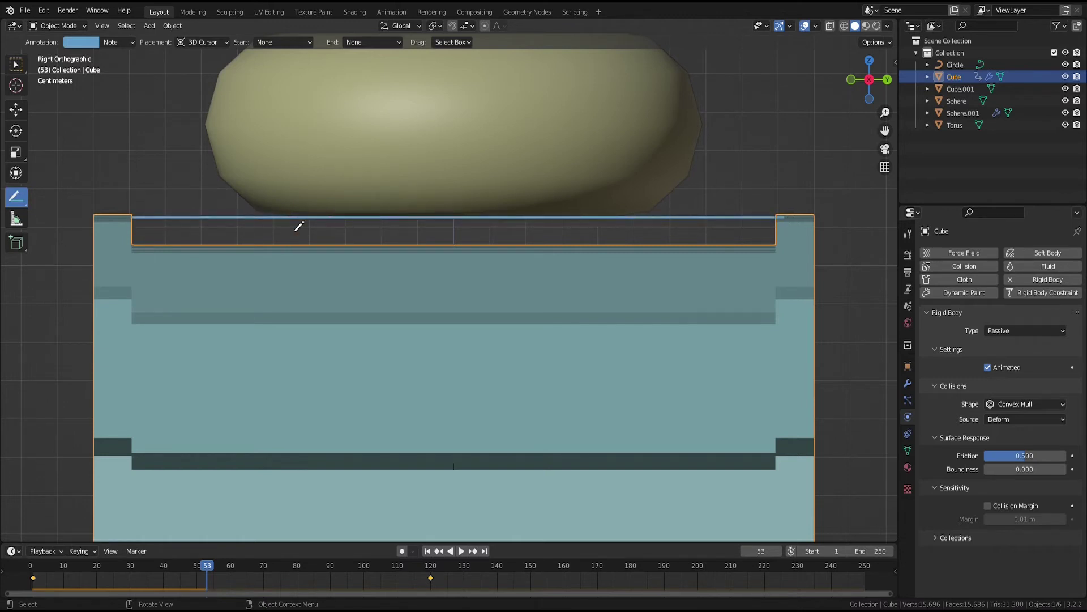
left_click(16, 64)
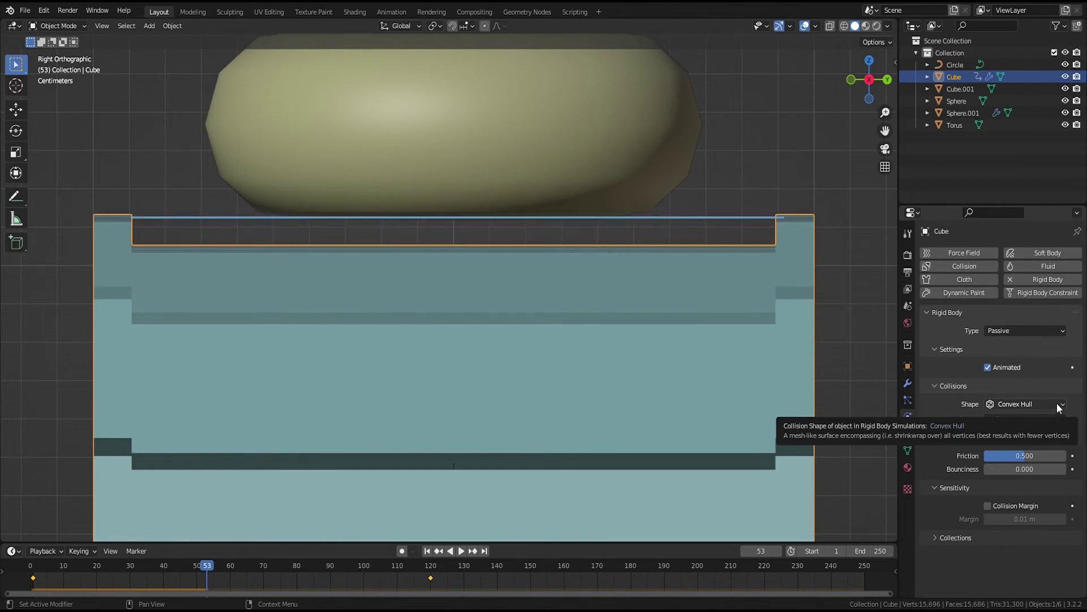
Change the track's collision shape to Mesh and replay the simulation from frame 1
left_click(1057, 402)
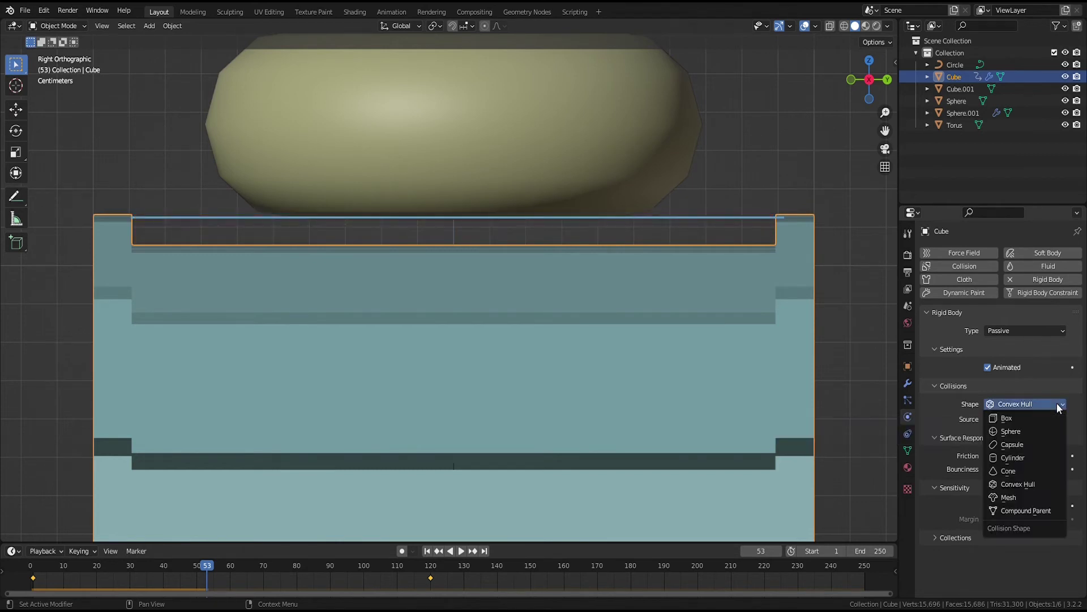
left_click(1034, 497)
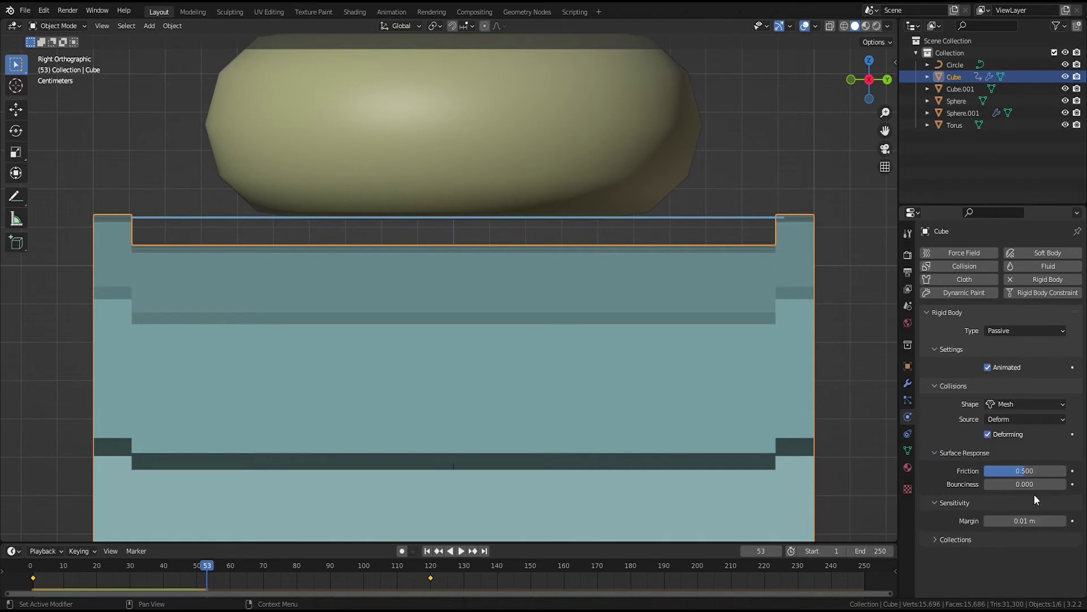
left_click(428, 551)
left_click(460, 551)
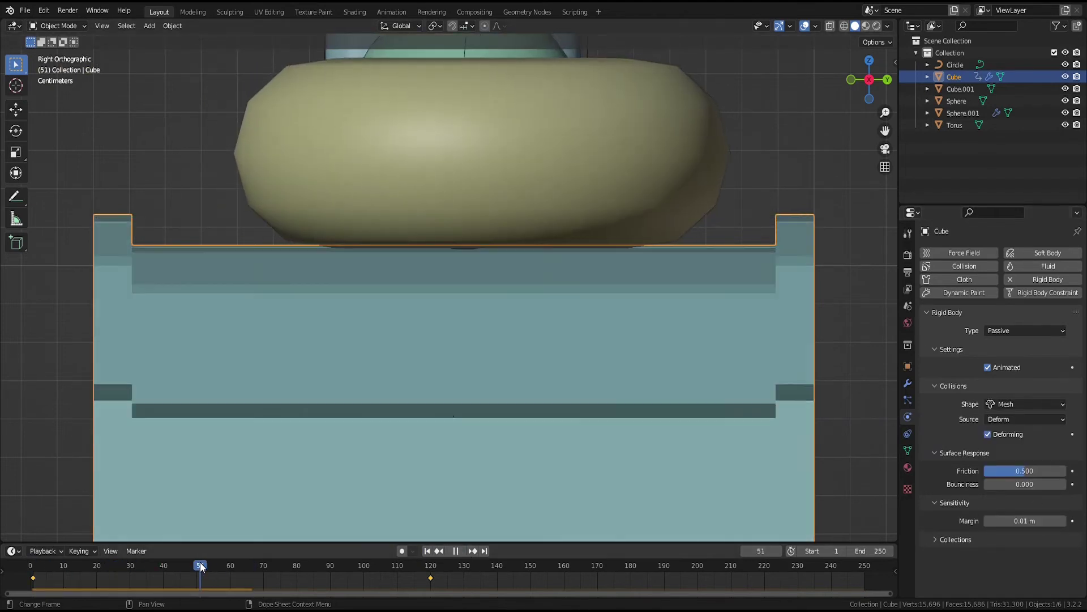
key("space")
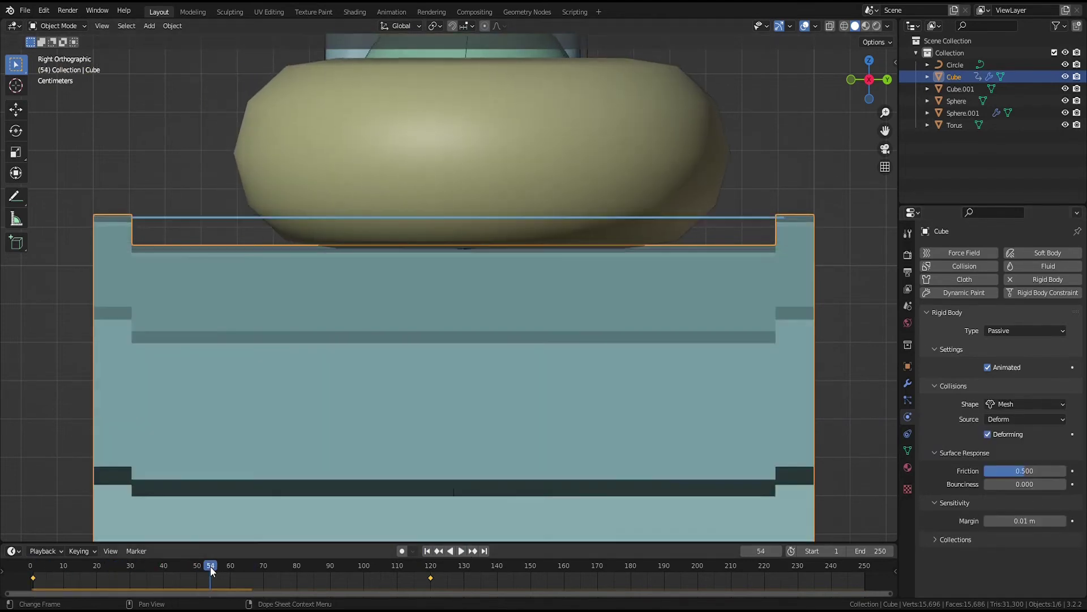
Rewind to frame 1, enlarge the Properties area, and zoom the viewport out
left_click(428, 551)
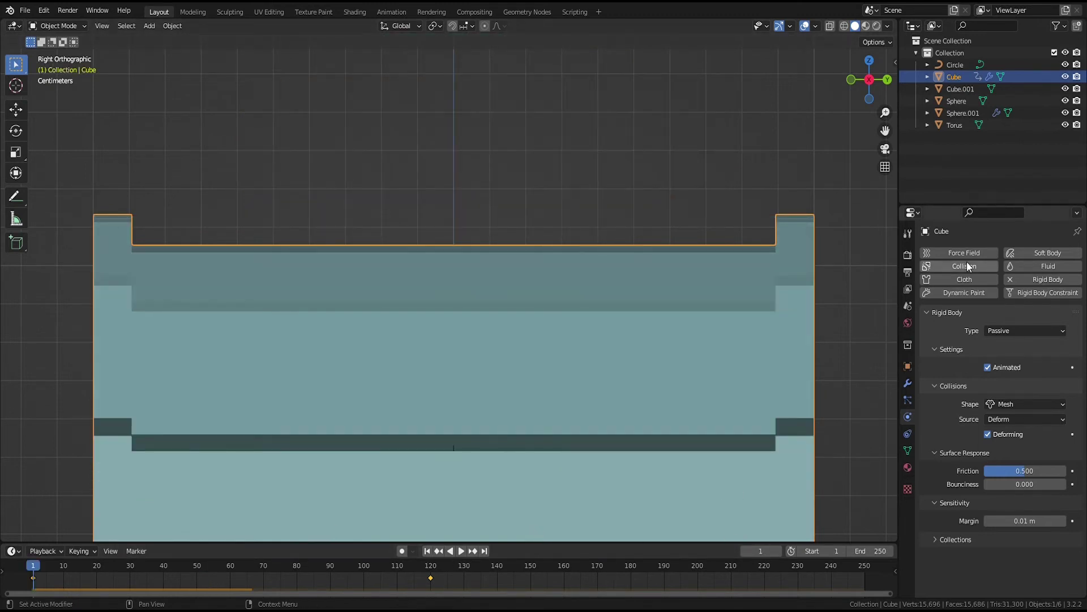
left_click_drag(970, 205, 969, 95)
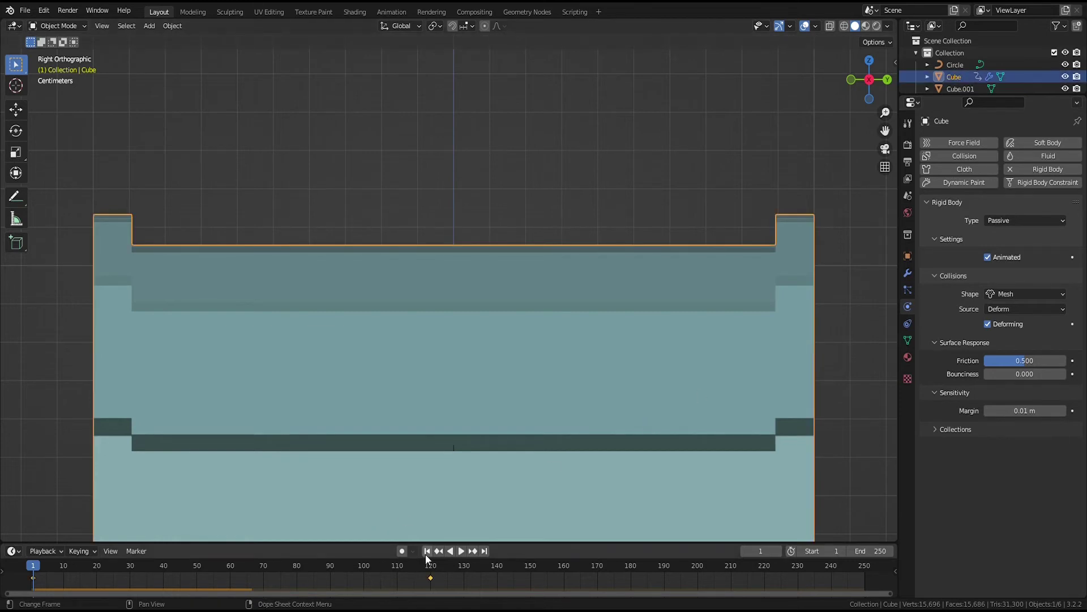
middle_click_drag(453, 322, 463, 211)
scroll(464, 212, "down", 5)
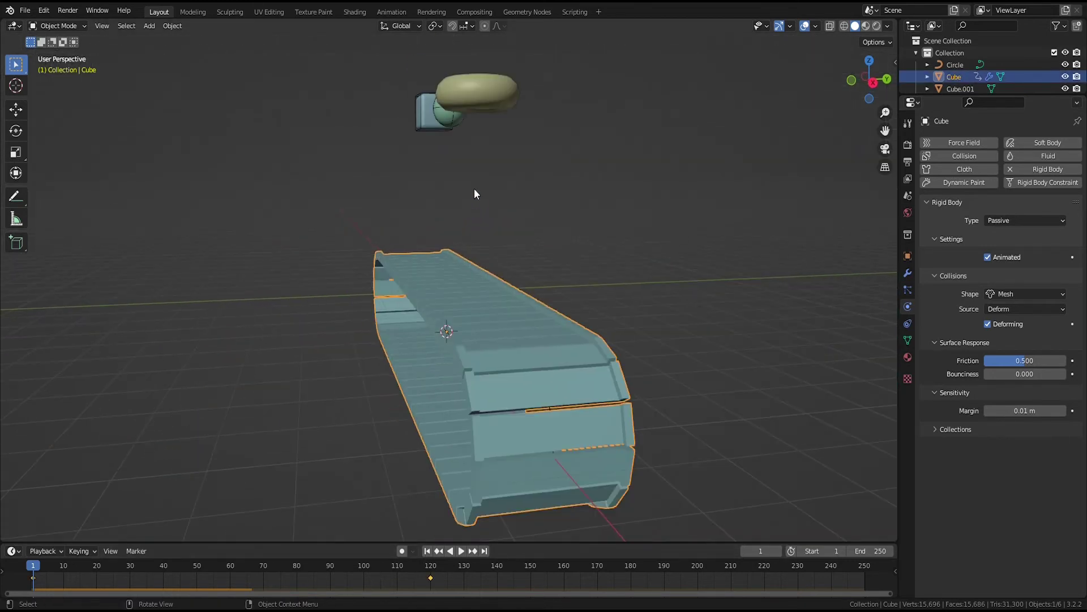
Give the Torus a custom collision margin of 0.3 m
left_click(495, 95)
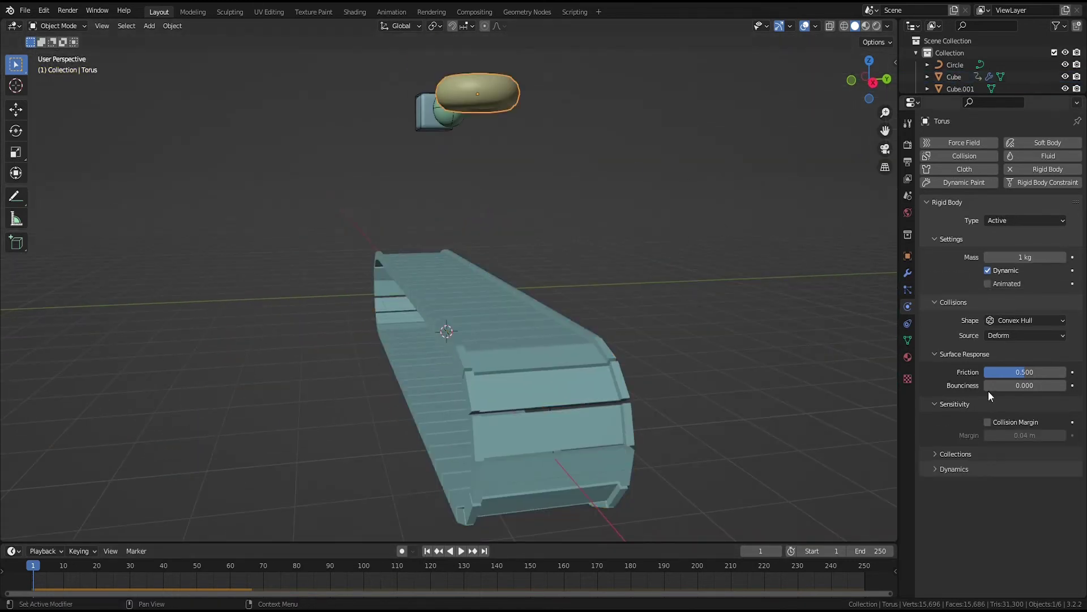
left_click(989, 424)
left_click(1025, 440)
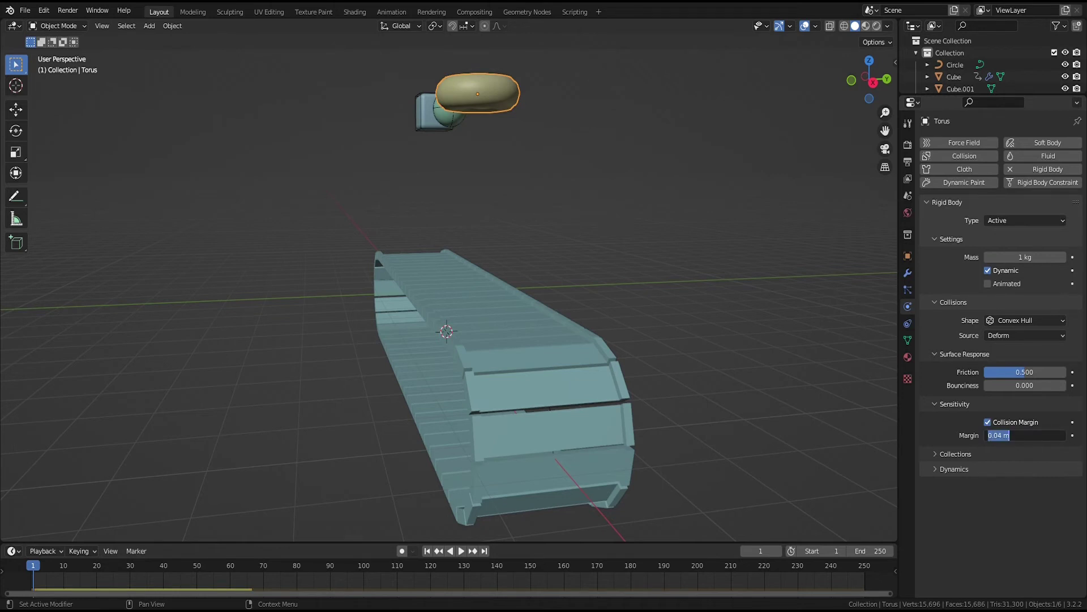
type("0.3")
key("Return")
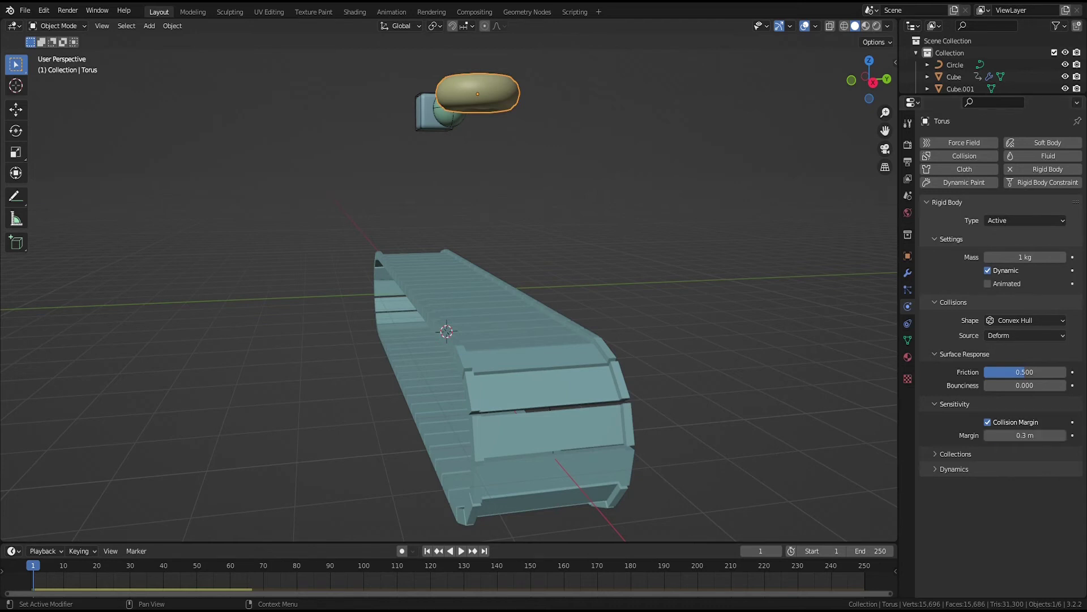
Watch the torus fall in right side view, then disable its custom margin and replay
middle_click_drag(460, 498, 453, 446)
key("KP_3")
scroll(393, 392, "up", 4)
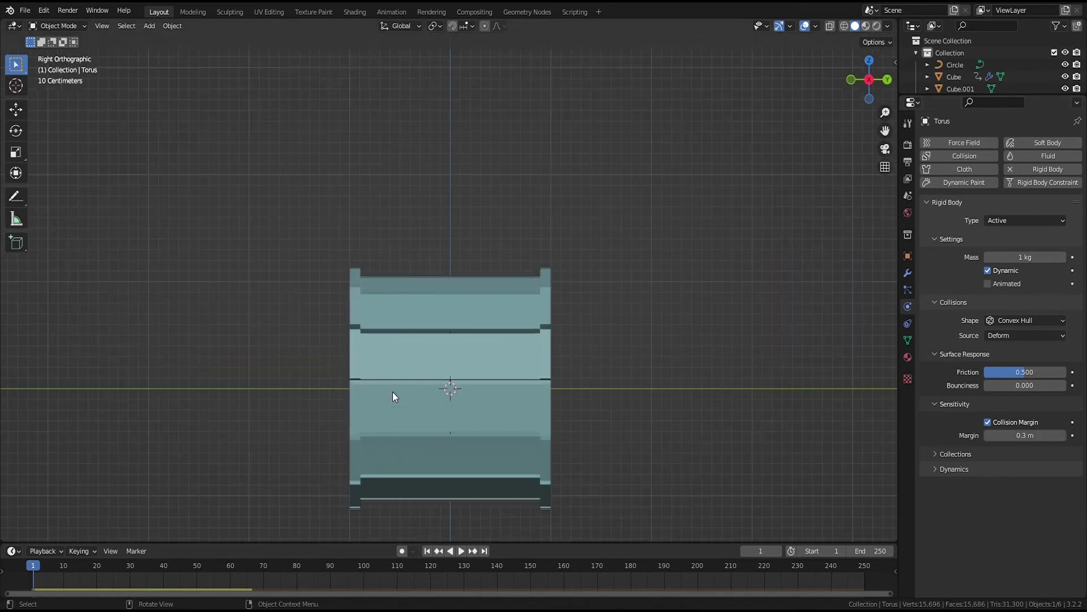
left_click(461, 550)
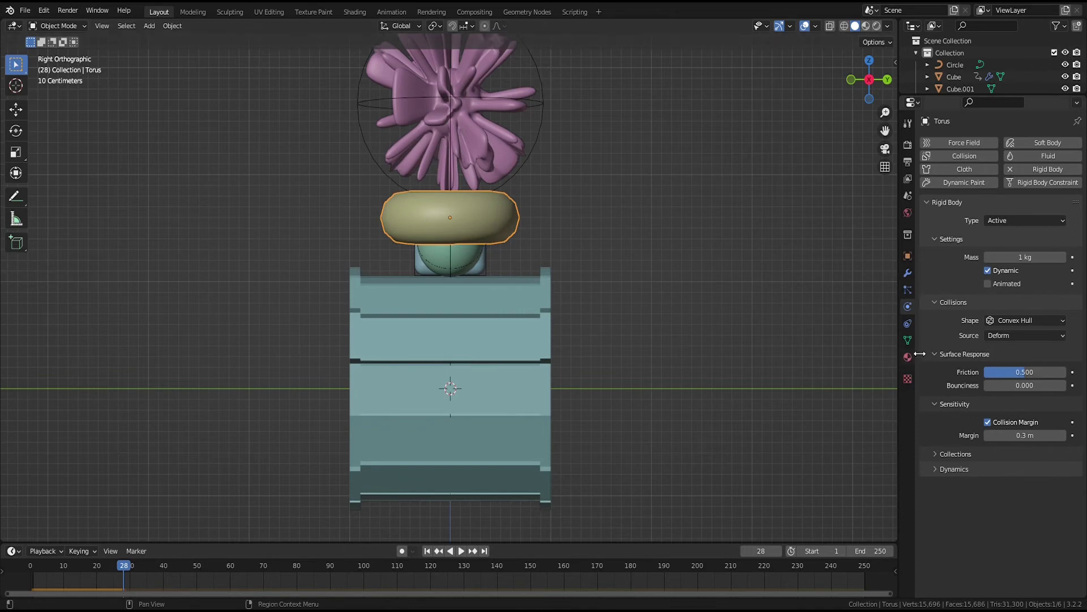
left_click(989, 422)
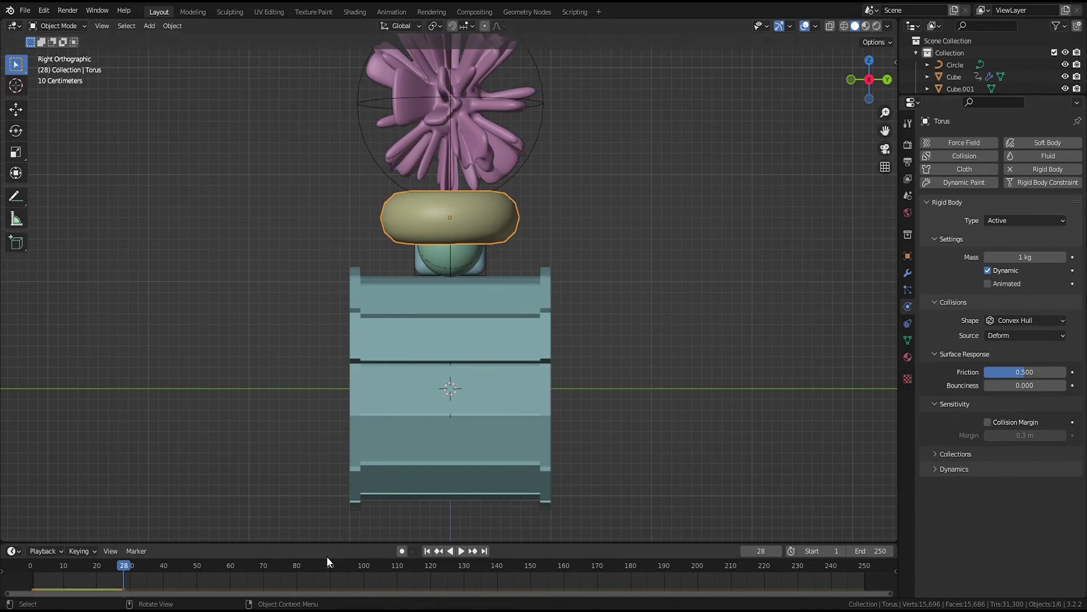
left_click(426, 551)
left_click(460, 550)
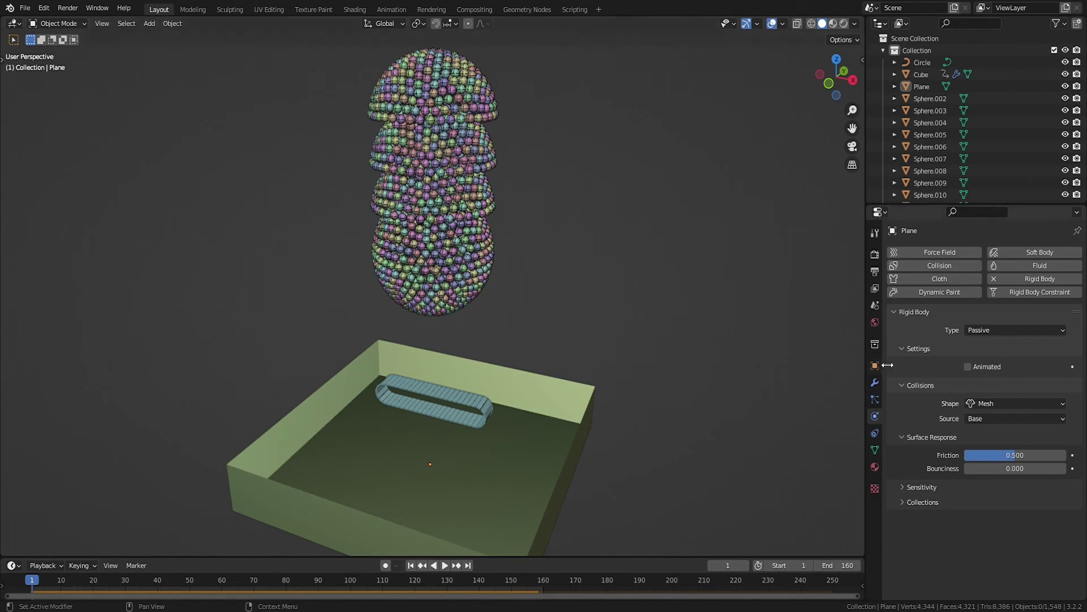
Expand the Rigid Body World panel in the Scene properties
left_click(873, 306)
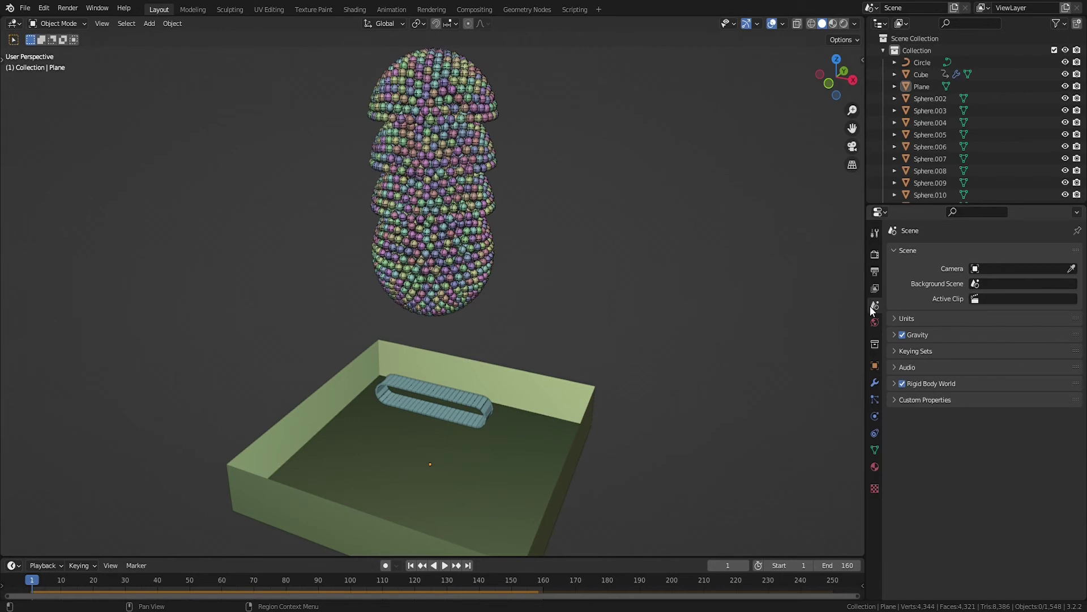
left_click(894, 385)
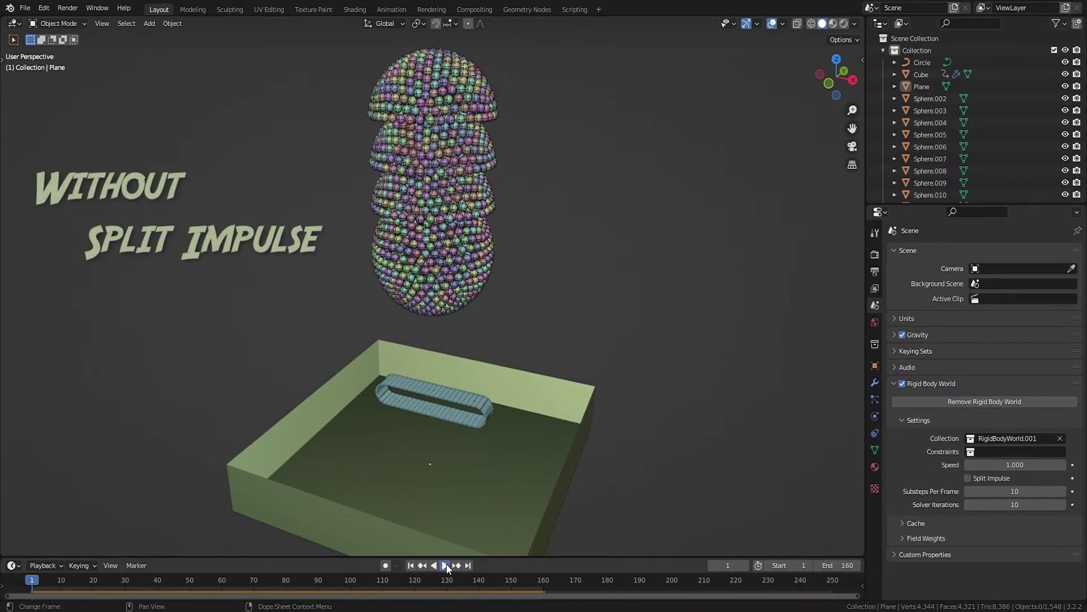
Play the spheres falling, then enable Split Impulse and replay from the start
left_click(445, 565)
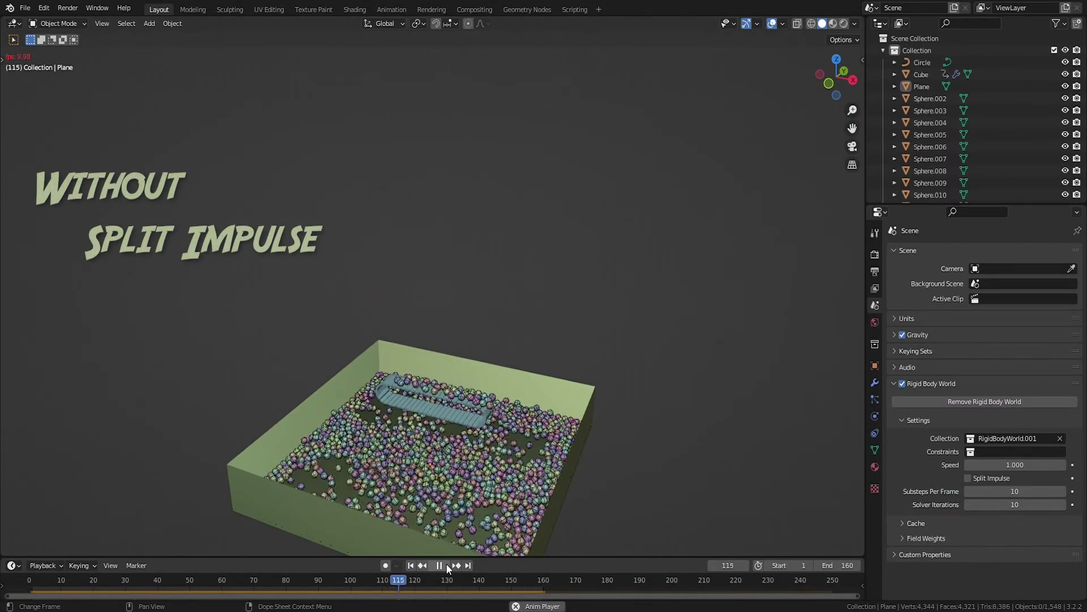
left_click(443, 565)
left_click(980, 479)
left_click(411, 566)
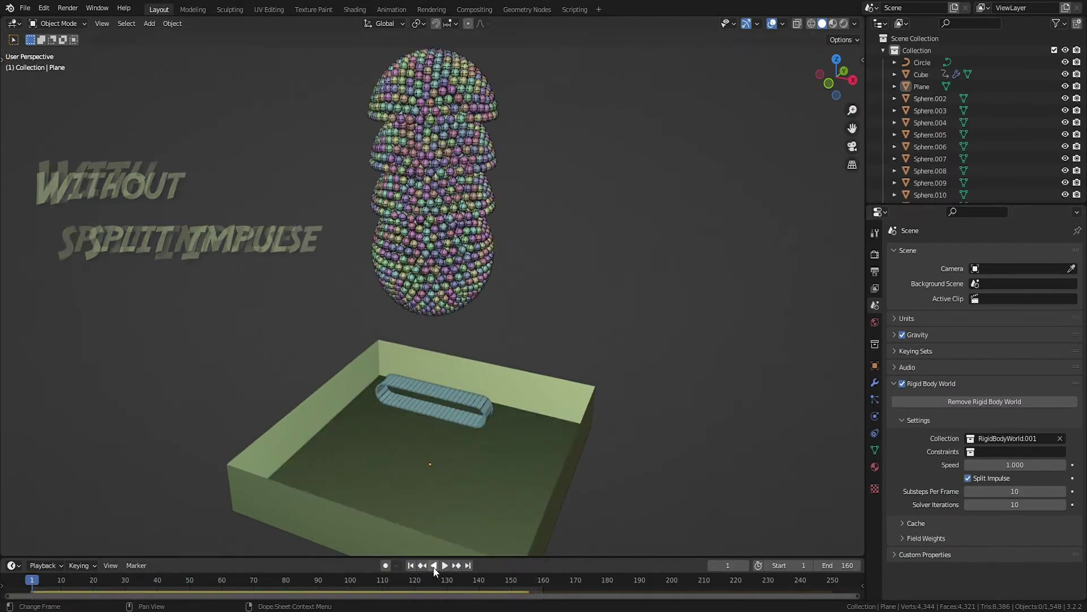
left_click(445, 565)
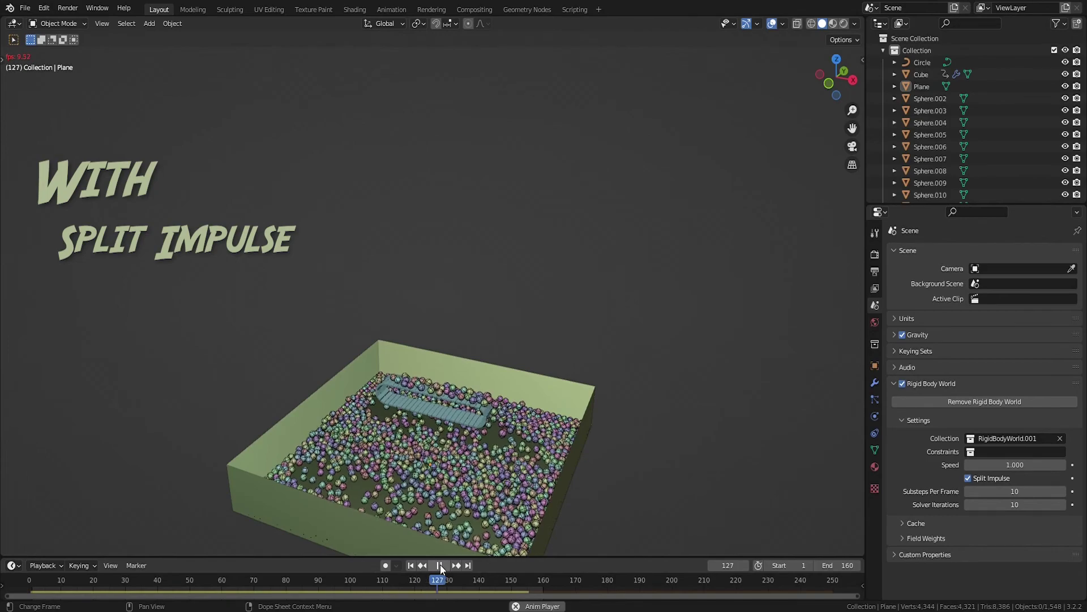
left_click(440, 565)
Rewind to frame 1 and replay the falling-spheres simulation for comparison
key("shift+Left")
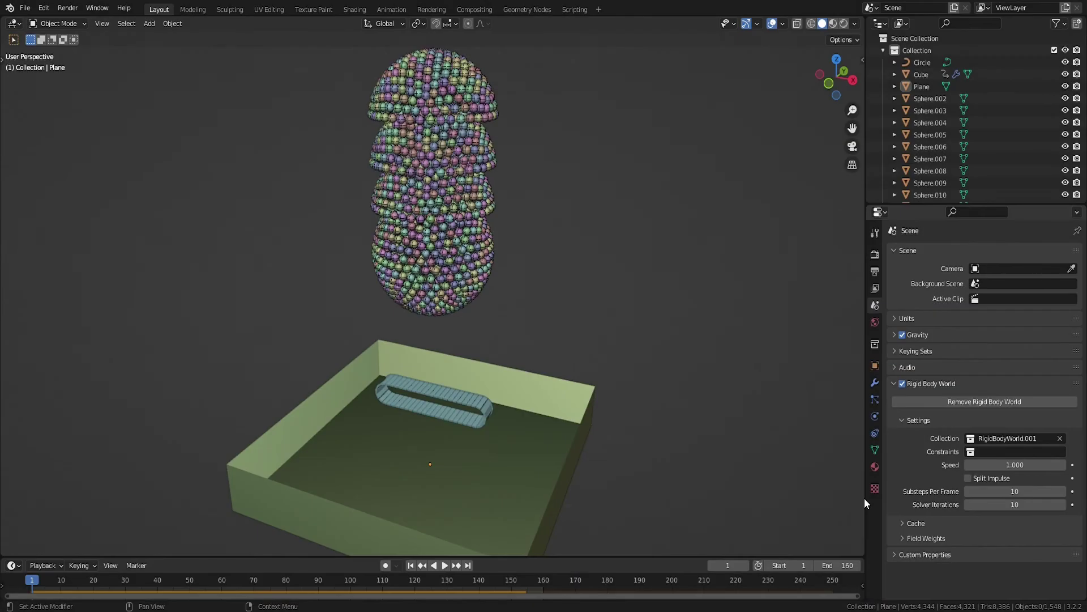
left_click(446, 566)
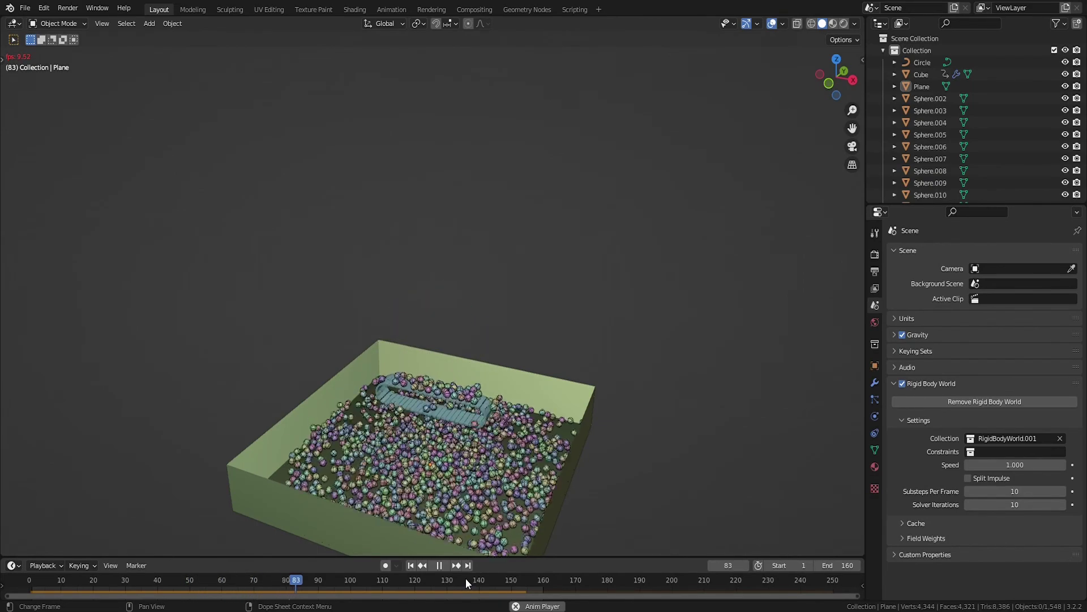
key("shift+Left")
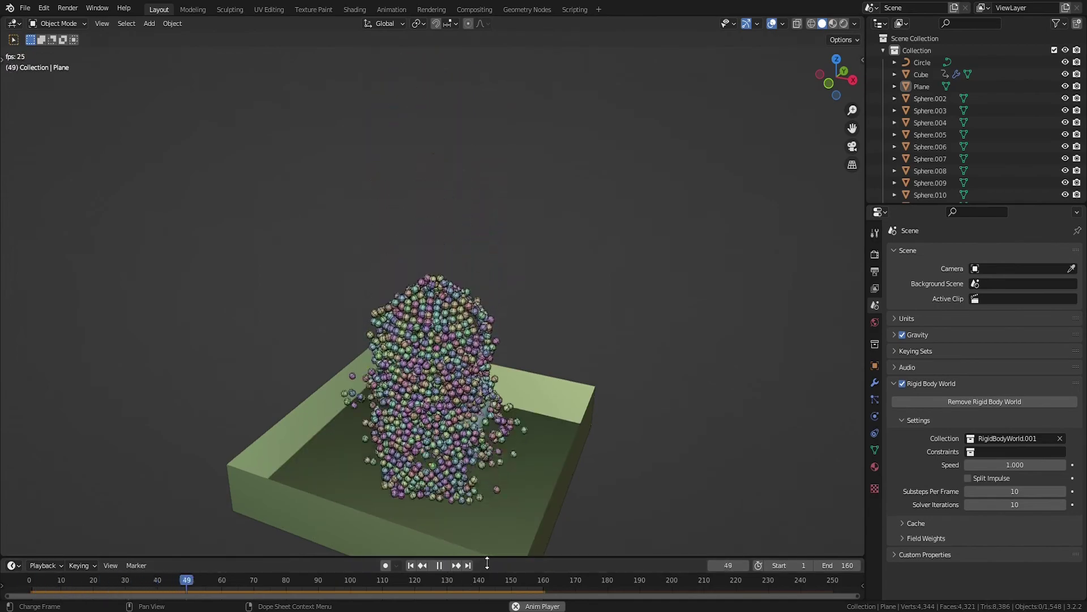
left_click(444, 566)
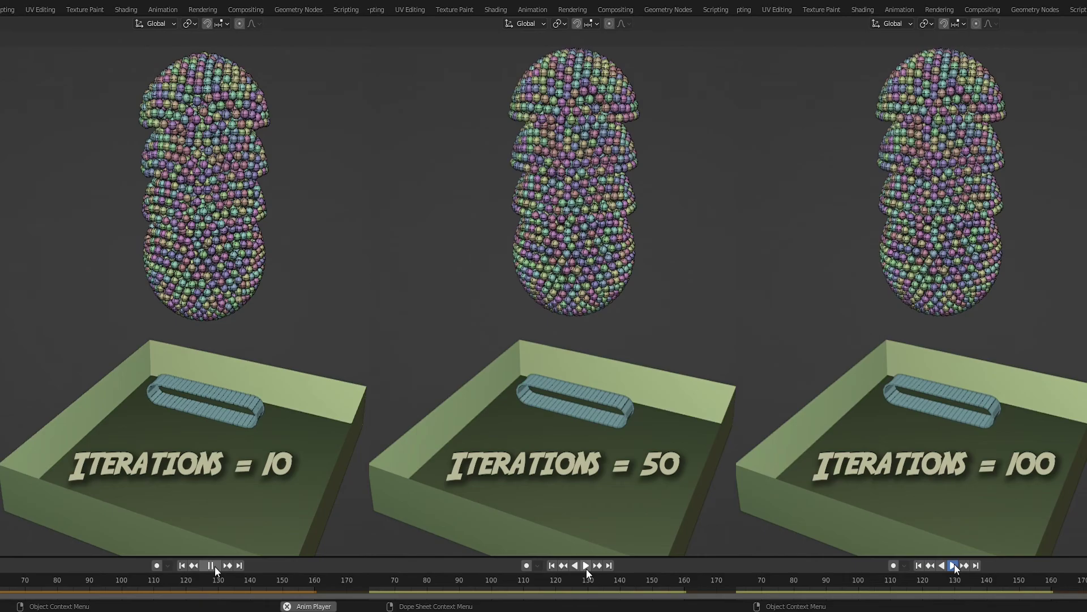
Play and pause the iterations comparison, remove the Rigid Body World, and select Sphere.424
left_click(586, 565)
left_click(954, 566)
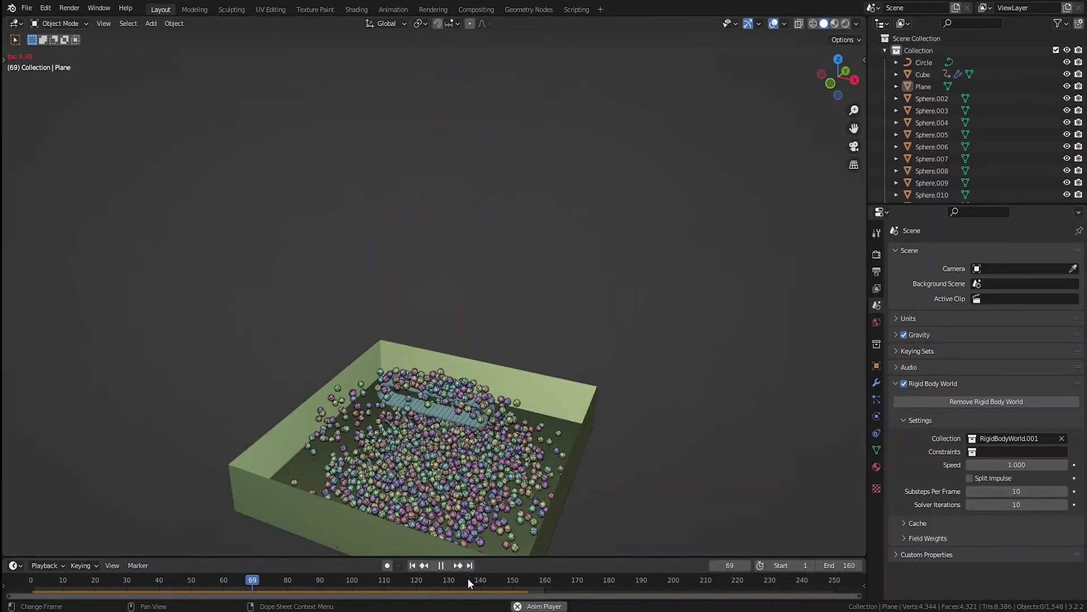
left_click(441, 565)
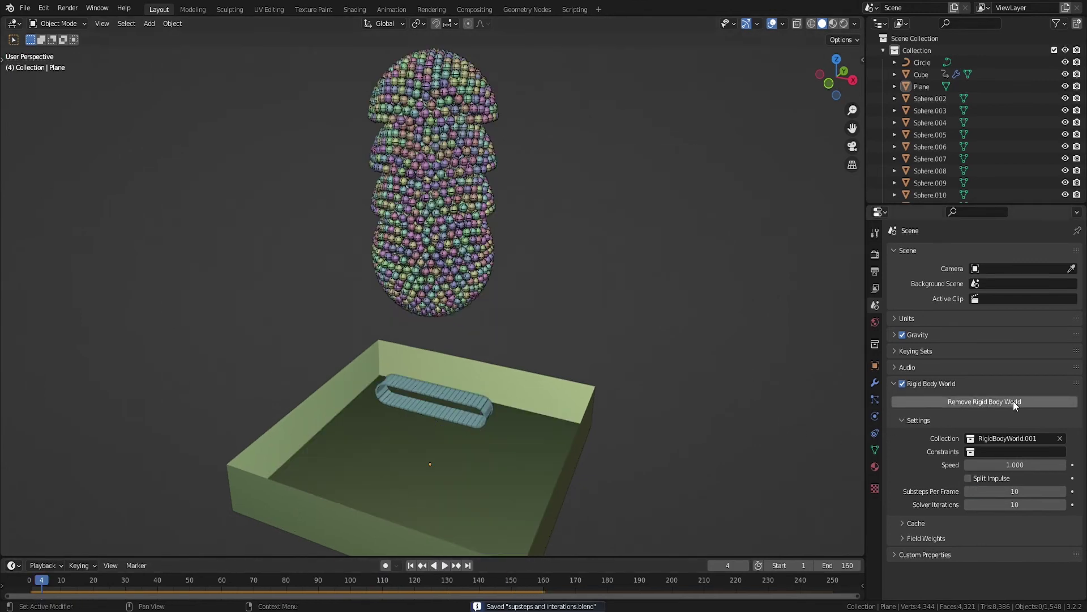
left_click(1029, 401)
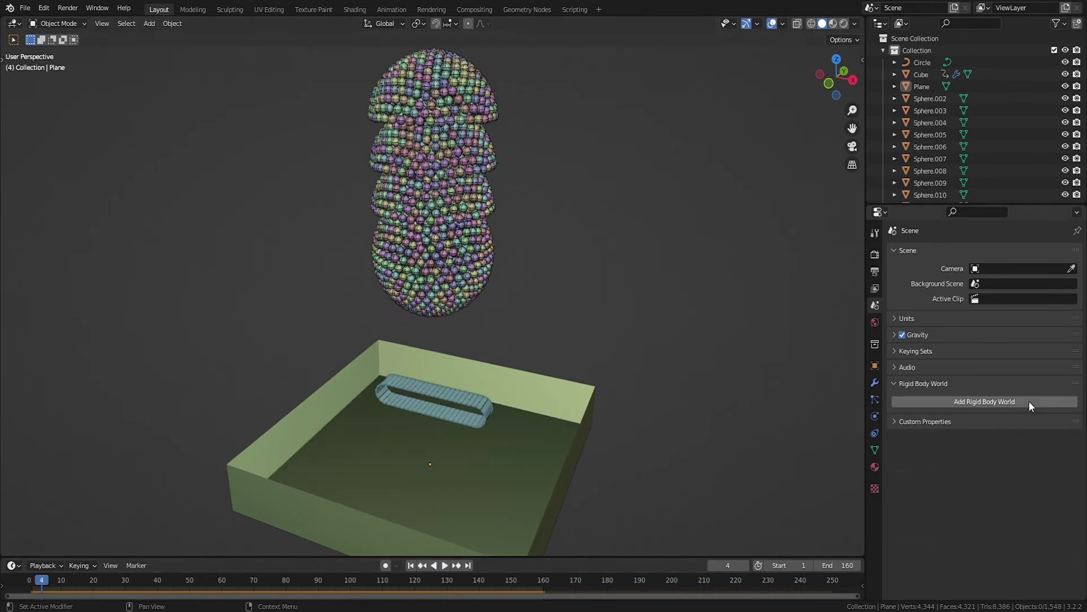
left_click(469, 274)
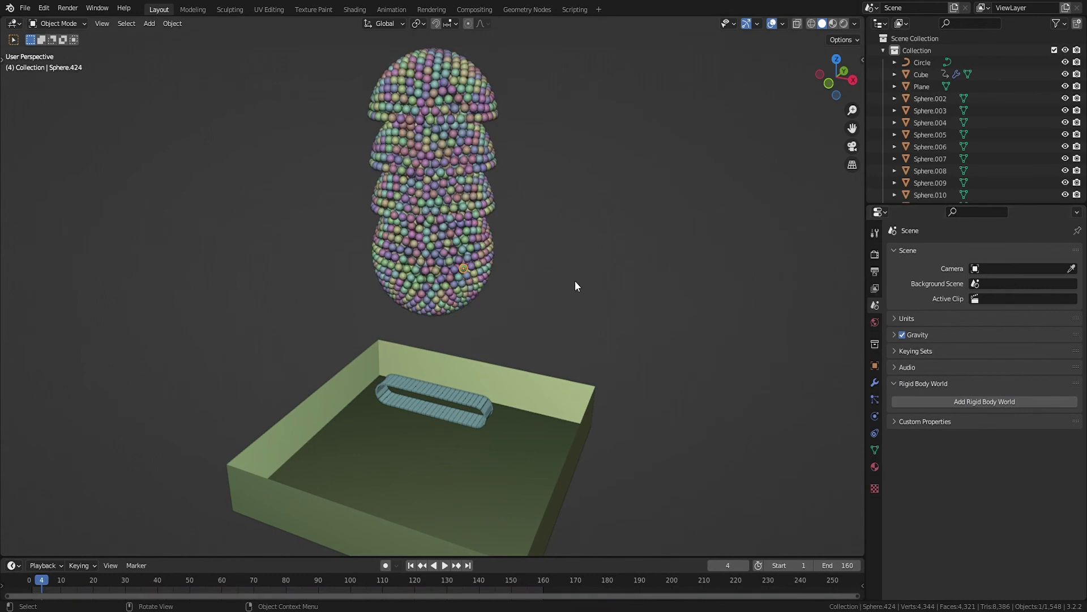